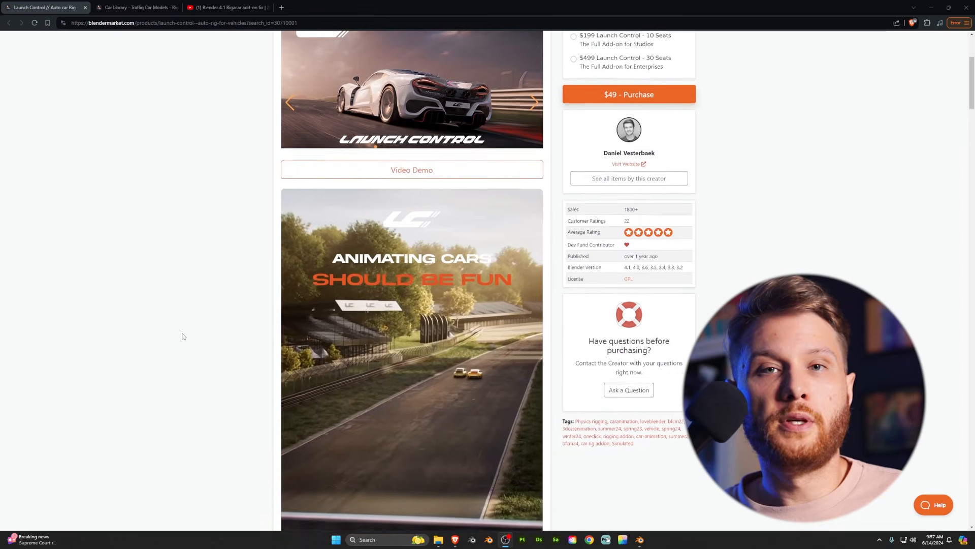
pyautogui.scroll(-4, 181, 337)
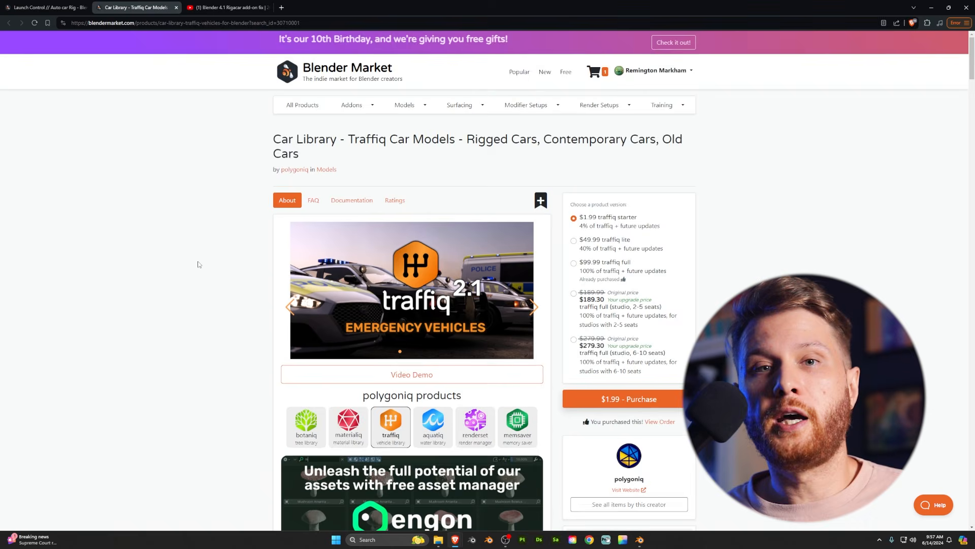
pyautogui.scroll(-6, 197, 264)
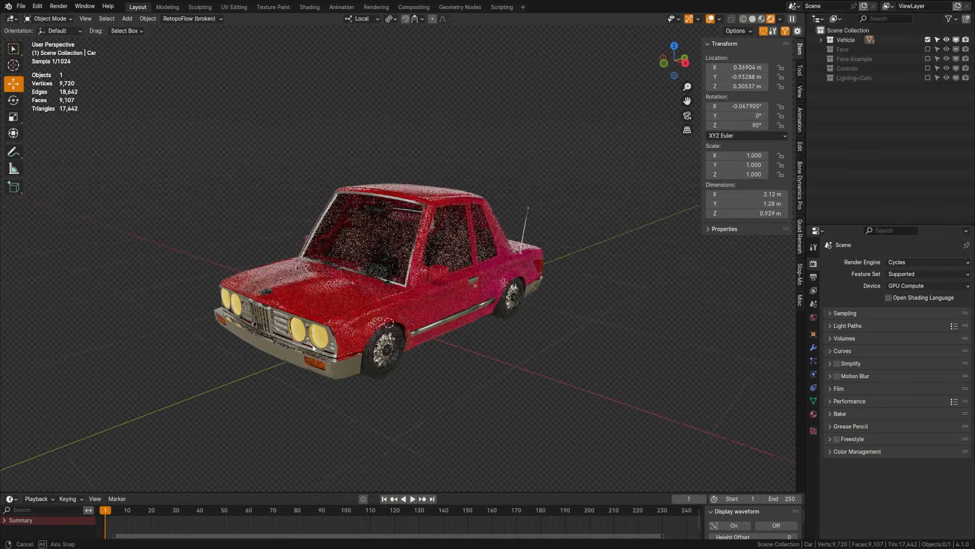
pyautogui.moveTo(310, 333)
pyautogui.mouseDown(button='middle')
pyautogui.moveTo(272, 332)
pyautogui.moveTo(300, 344)
pyautogui.mouseUp(button='middle')
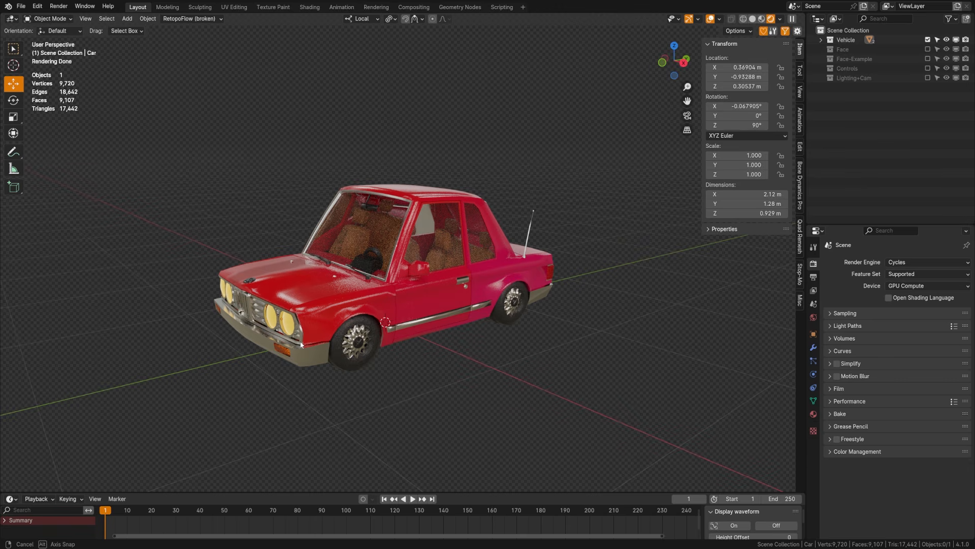
pyautogui.moveTo(301, 345); pyautogui.dragTo(301, 344, button='middle')
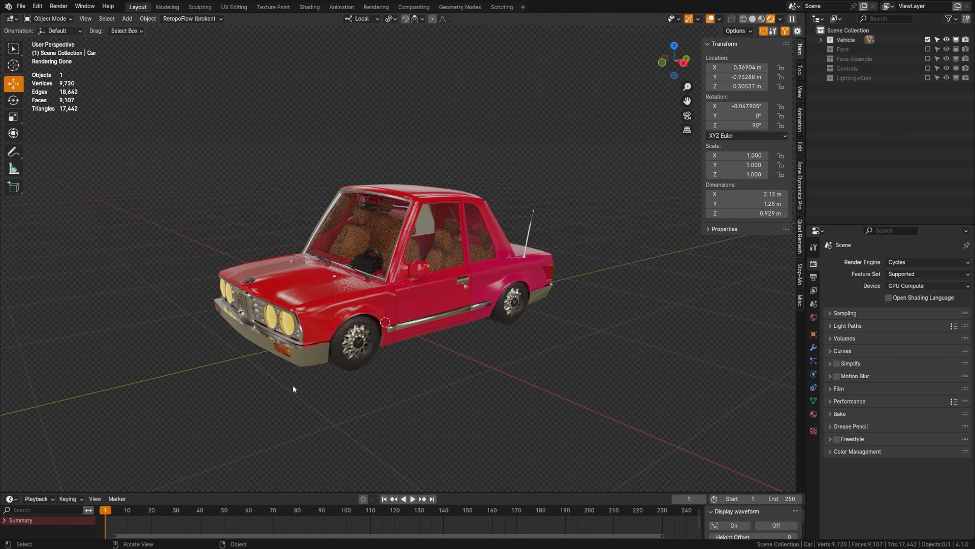
# Hide the viewport sidebar and switch the viewport shading to Material Preview, with the file saved.
pyautogui.press('n')
pyautogui.hotkey('ctrl', 's')
pyautogui.press('z')
pyautogui.click(425, 407)
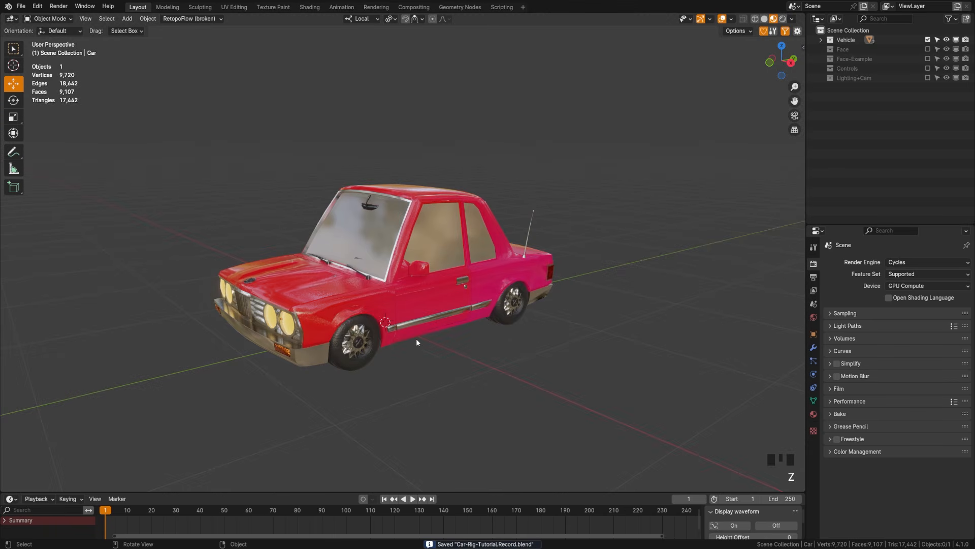
# Add a single-bone armature to the scene and enter Edit Mode on it.
pyautogui.hotkey('shift', 'a')
pyautogui.moveTo(405, 420)
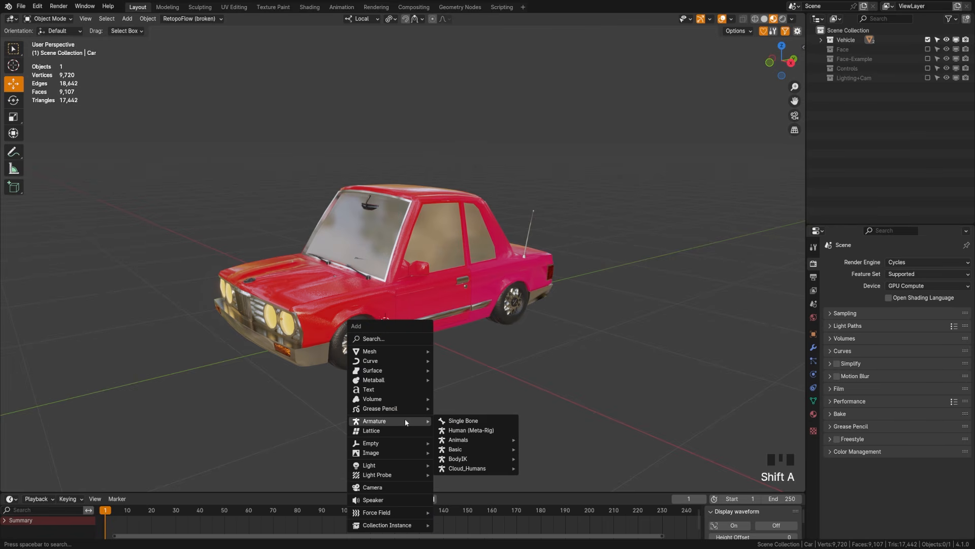
pyautogui.click(461, 420)
pyautogui.moveTo(405, 355); pyautogui.dragTo(419, 306, button='middle')
pyautogui.press('Tab')
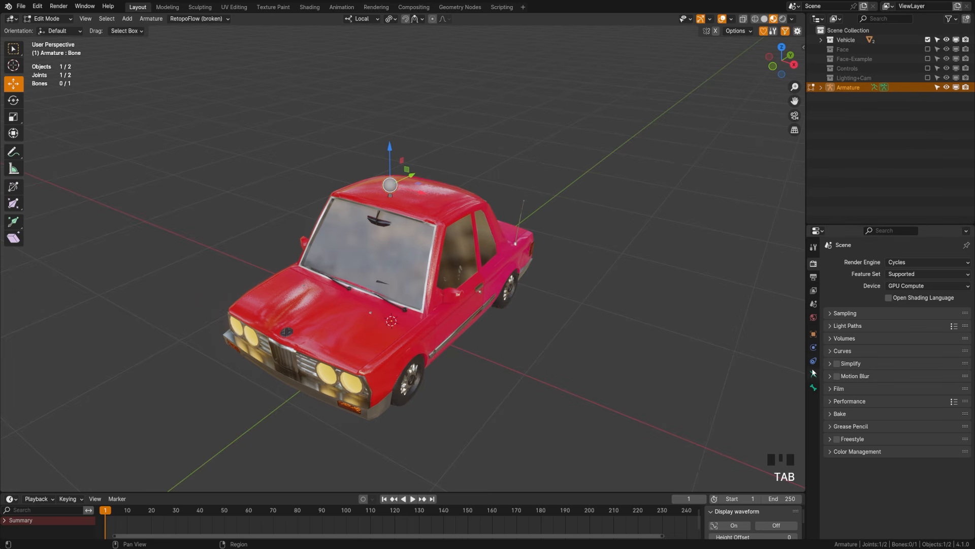
# Enable In Front and Names in the armature's viewport display settings.
pyautogui.click(813, 375)
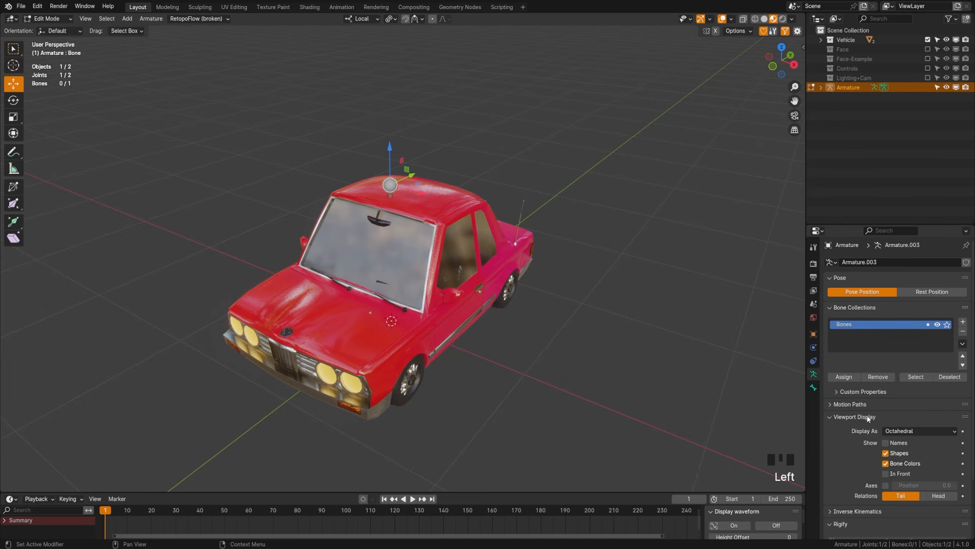
pyautogui.click(886, 473)
pyautogui.moveTo(538, 356); pyautogui.dragTo(458, 356, button='middle')
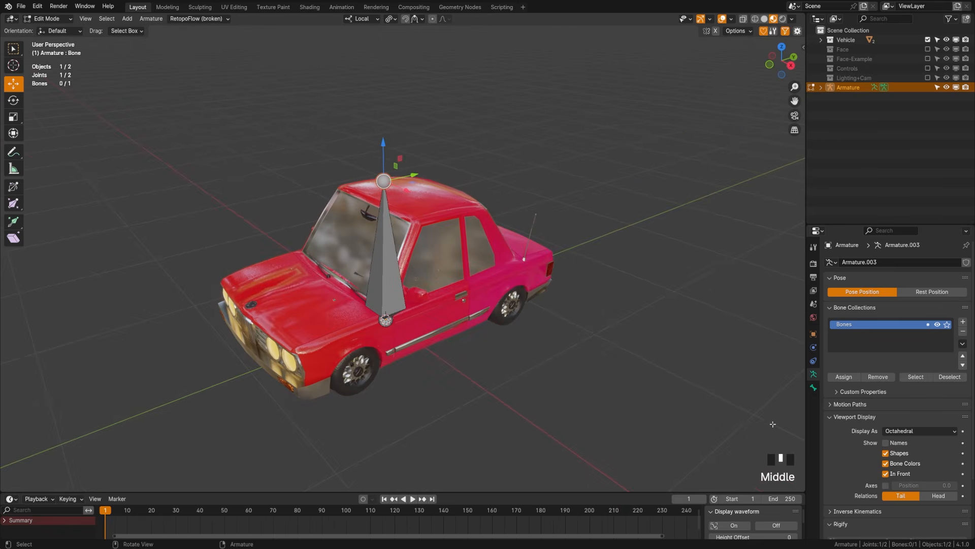
pyautogui.click(886, 442)
# Delete the armature's default bone.
pyautogui.moveTo(422, 290); pyautogui.dragTo(385, 301, button='middle')
pyautogui.scroll(2, 384, 301)
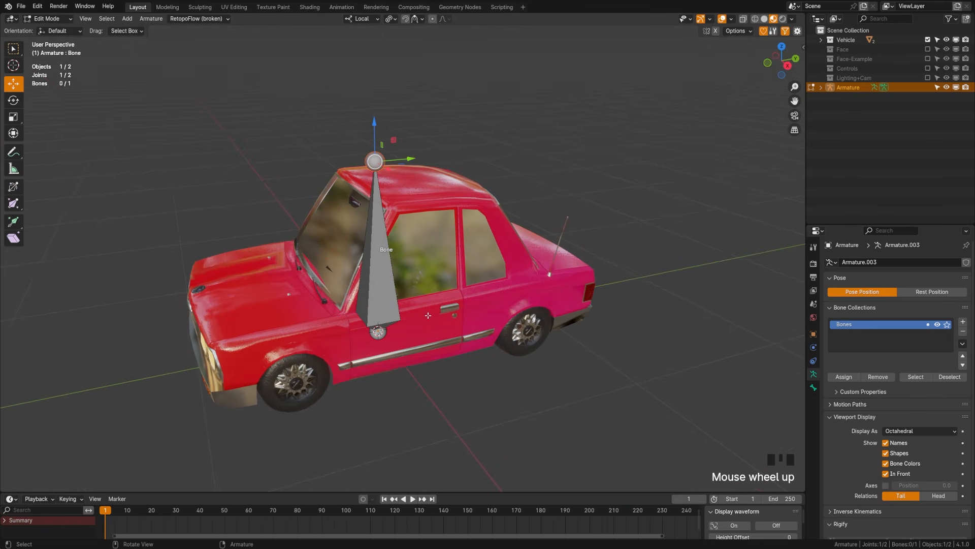
pyautogui.click(384, 301)
pyautogui.press('x')
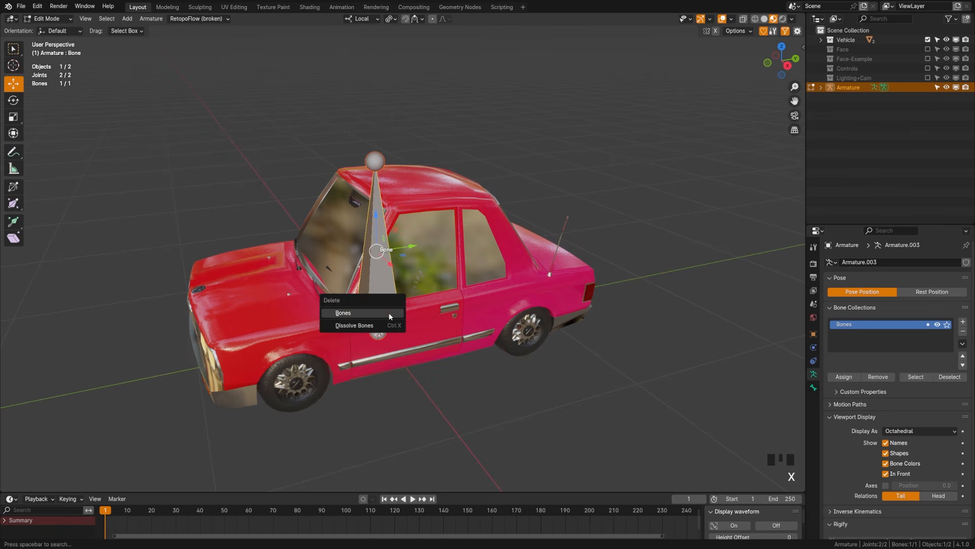
pyautogui.click(390, 316)
pyautogui.moveTo(391, 316); pyautogui.dragTo(344, 315, button='middle')
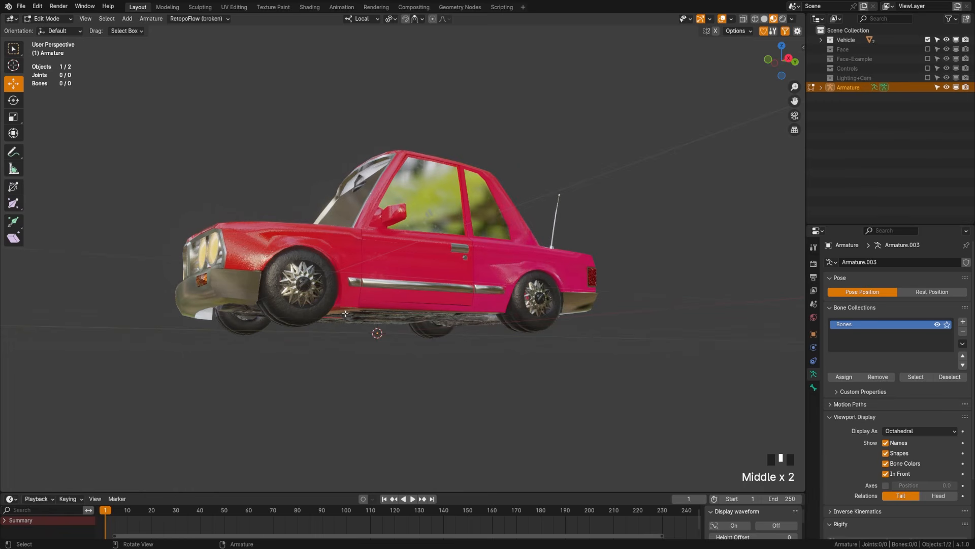
# Leave the armature's Edit Mode and open the car mesh in Edit Mode with nothing selected.
pyautogui.press('Tab')
pyautogui.click(284, 288)
pyautogui.click(397, 282)
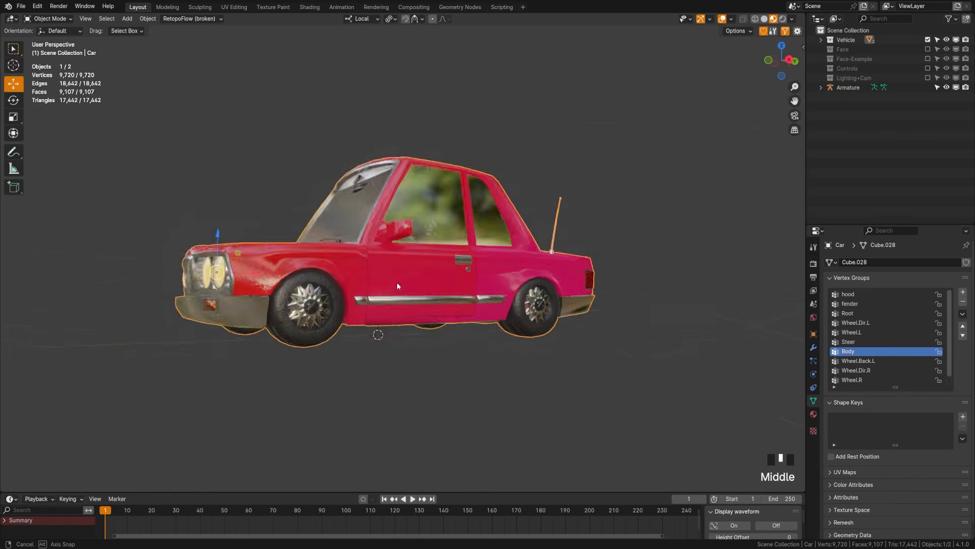
pyautogui.moveTo(397, 282); pyautogui.dragTo(358, 325, button='middle')
pyautogui.press('Tab')
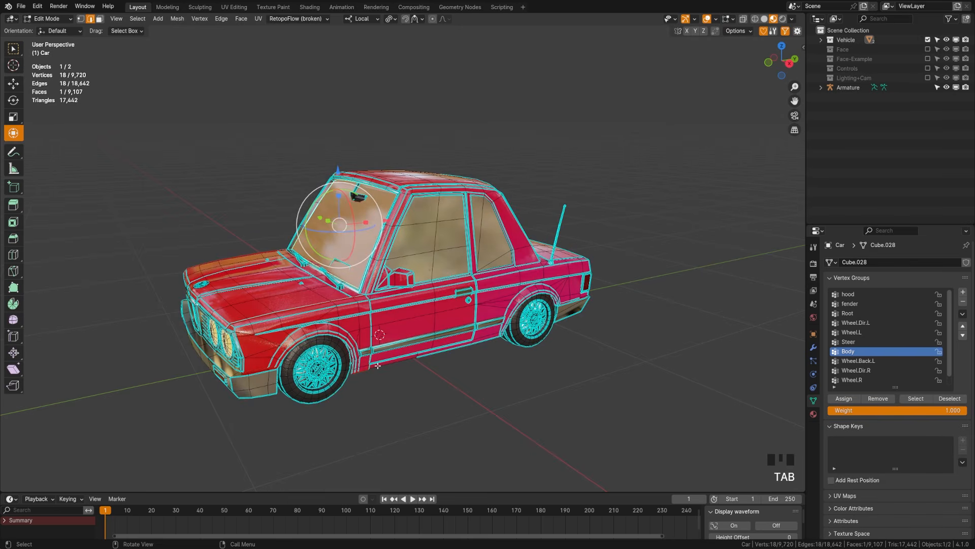
pyautogui.press('a')
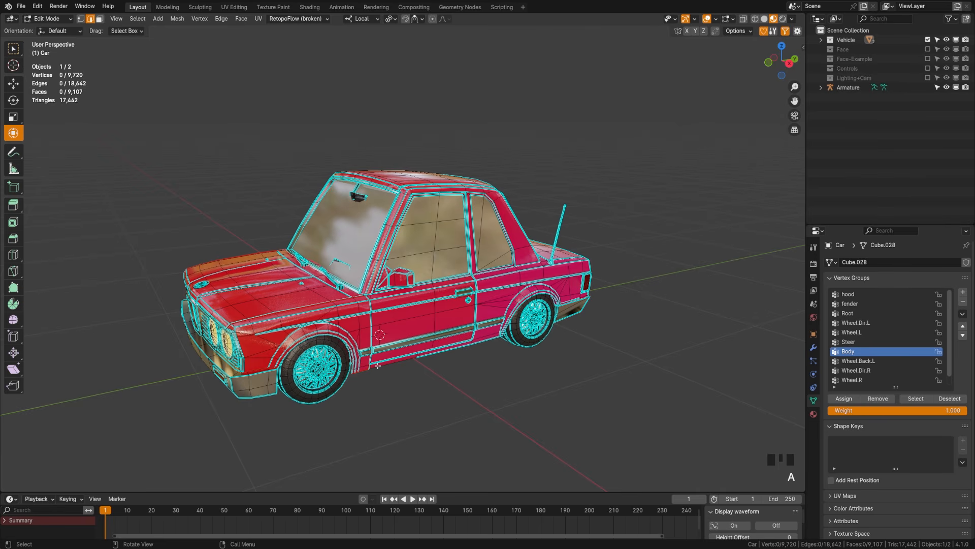
# Select the face loop around the front left wheel's tread, snap the 3D cursor to it, and return to Object Mode.
pyautogui.moveTo(387, 345); pyautogui.dragTo(353, 303, button='middle')
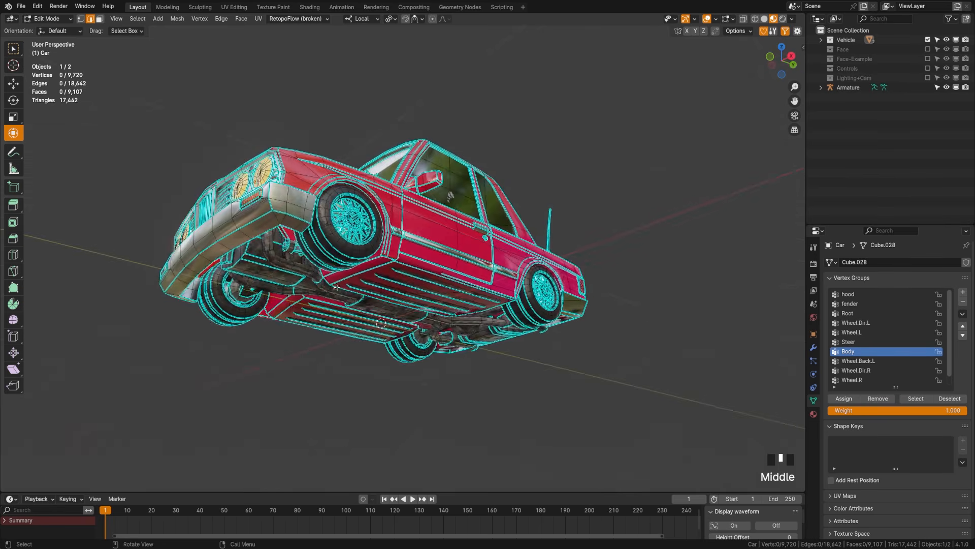
pyautogui.scroll(2, 346, 292)
pyautogui.press('3')
pyautogui.keyDown('alt'); pyautogui.keyDown('shift'); pyautogui.click(344, 289); pyautogui.keyUp('shift'); pyautogui.keyUp('alt')
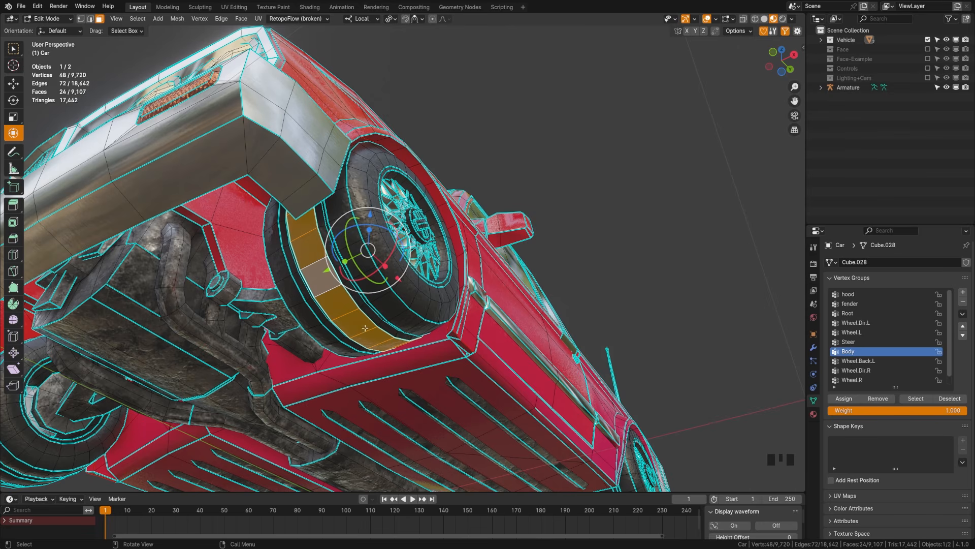
pyautogui.moveTo(365, 328); pyautogui.dragTo(333, 300, button='middle')
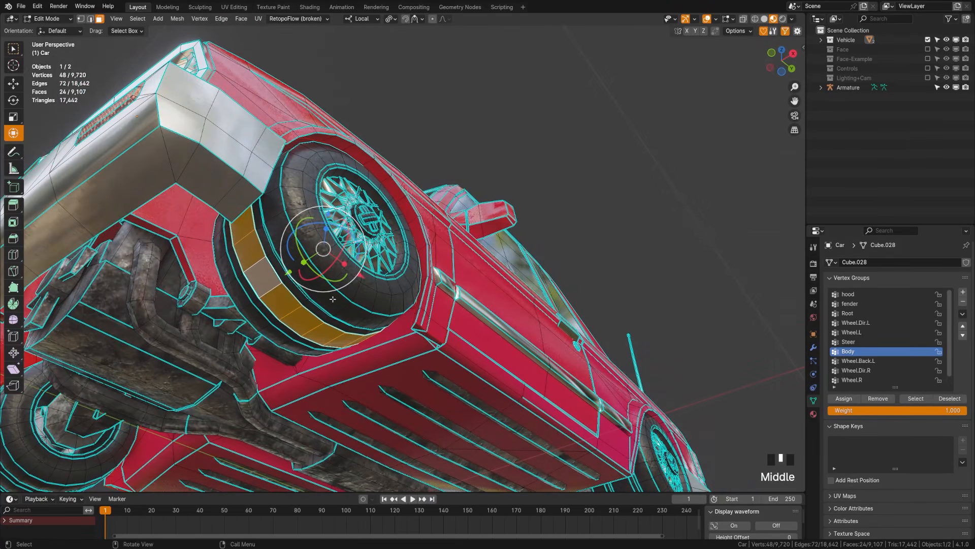
pyautogui.hotkey('shift', 's')
pyautogui.click(334, 358)
pyautogui.moveTo(359, 330); pyautogui.dragTo(337, 301, button='middle')
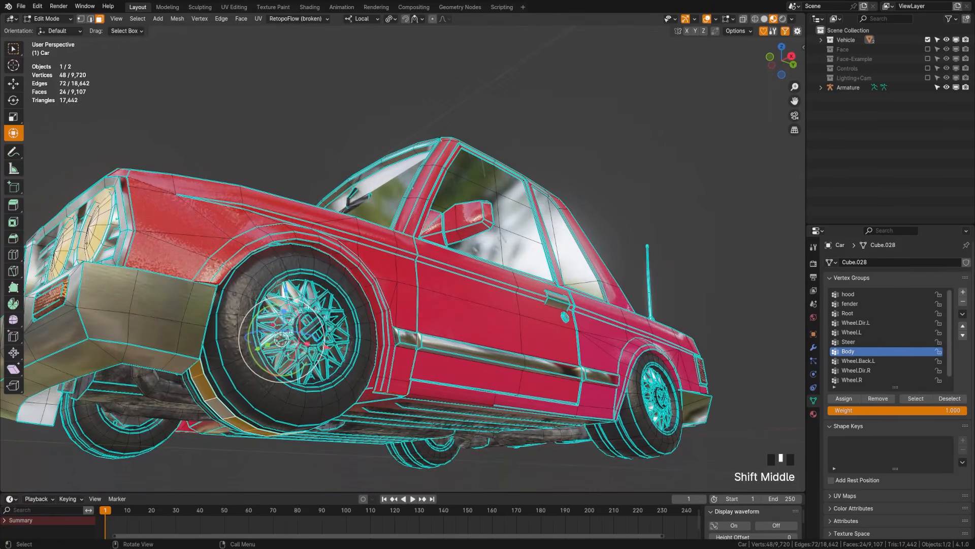
pyautogui.moveTo(287, 321); pyautogui.dragTo(348, 375, button='middle')
pyautogui.press('Tab')
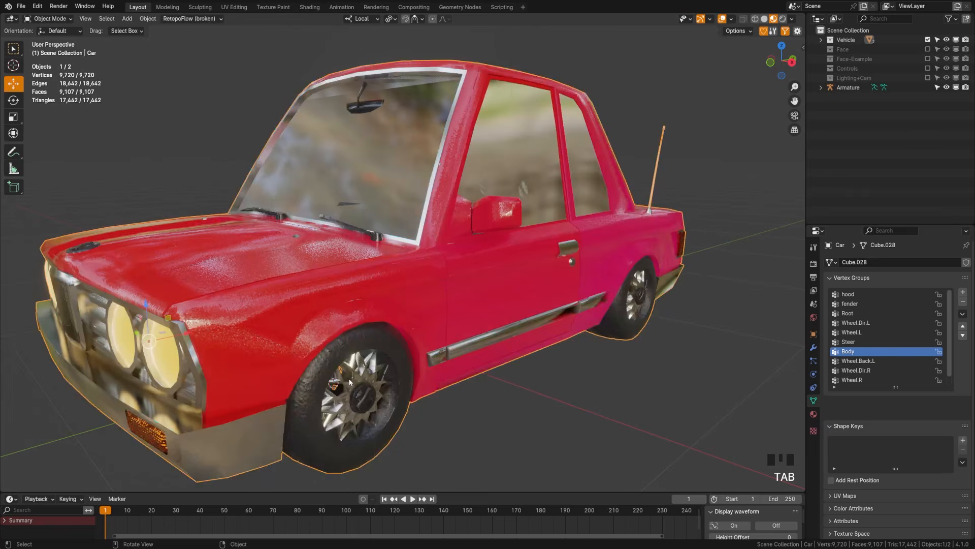
# Rename the armature as Car-Rig.
pyautogui.click(847, 88)
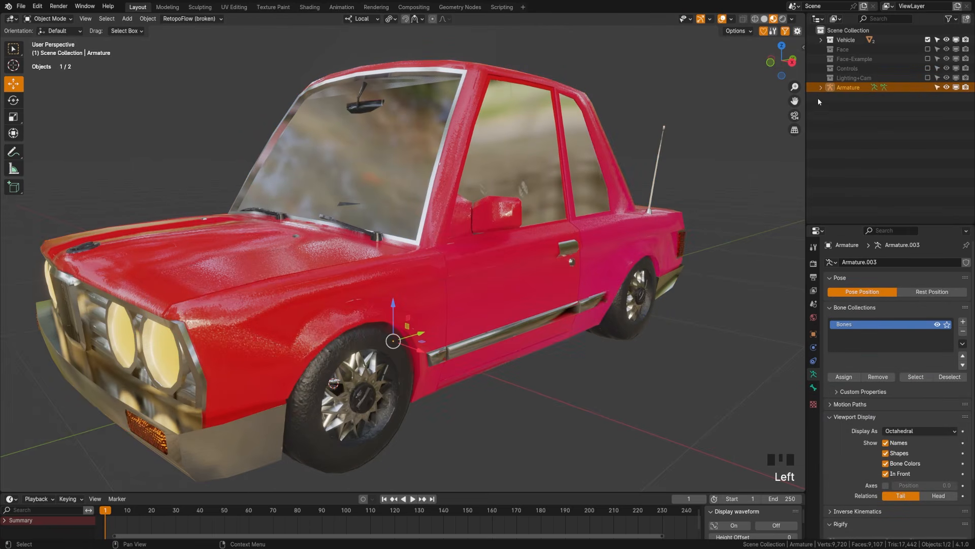
pyautogui.doubleClick(845, 88)
pyautogui.write('Car')
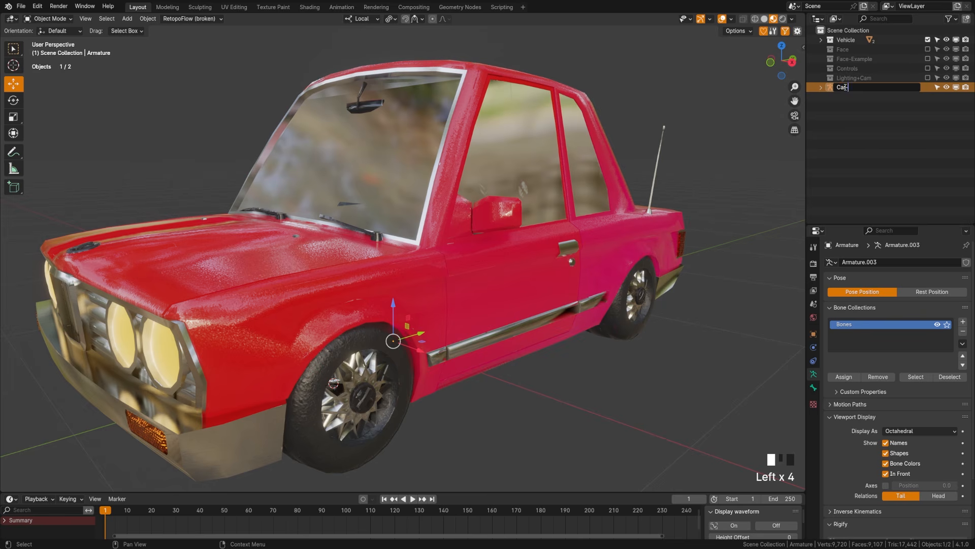
pyautogui.write('-Rig')
pyautogui.press('Return')
# In Edit Mode of Car-Rig, add a new bone at the 3D cursor in the front left wheel.
pyautogui.press('Tab')
pyautogui.scroll(-2, 409, 324)
pyautogui.keyDown('shift'); pyautogui.moveTo(455, 332); pyautogui.dragTo(265, 293, button='middle'); pyautogui.keyUp('shift')
pyautogui.hotkey('shift', 'a')
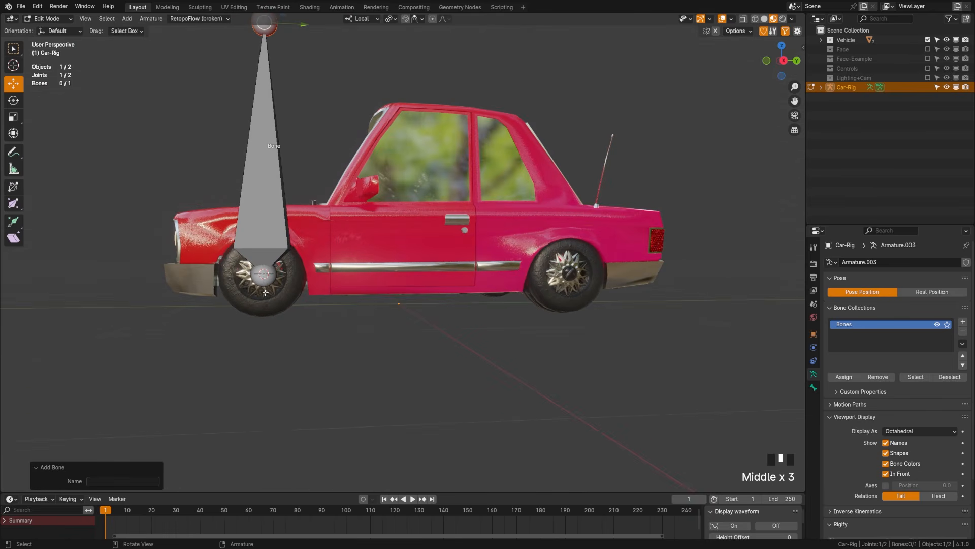
# Set the transform pivot point to 3D Cursor and rotate the wheel bone 90° about the global X axis to point forward.
pyautogui.click(392, 21)
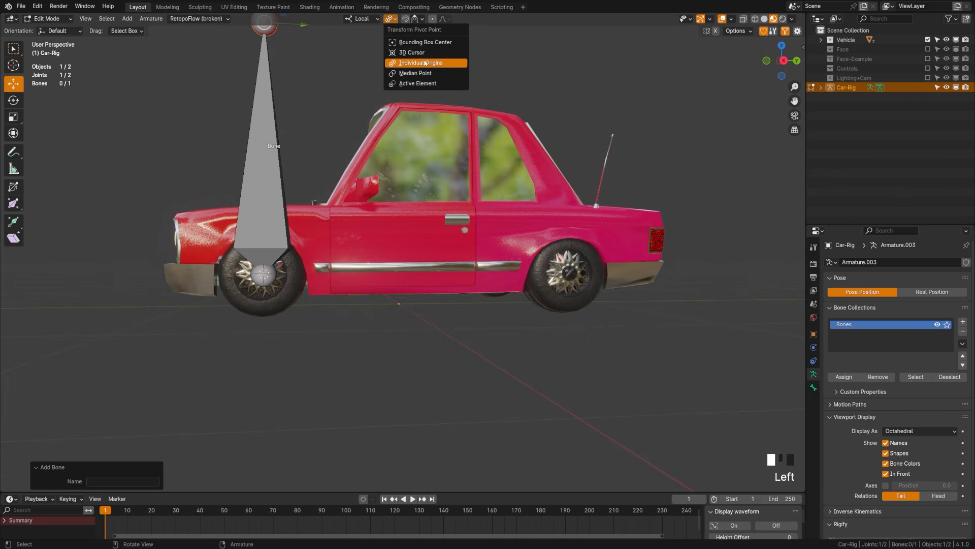
pyautogui.click(412, 53)
pyautogui.click(279, 217)
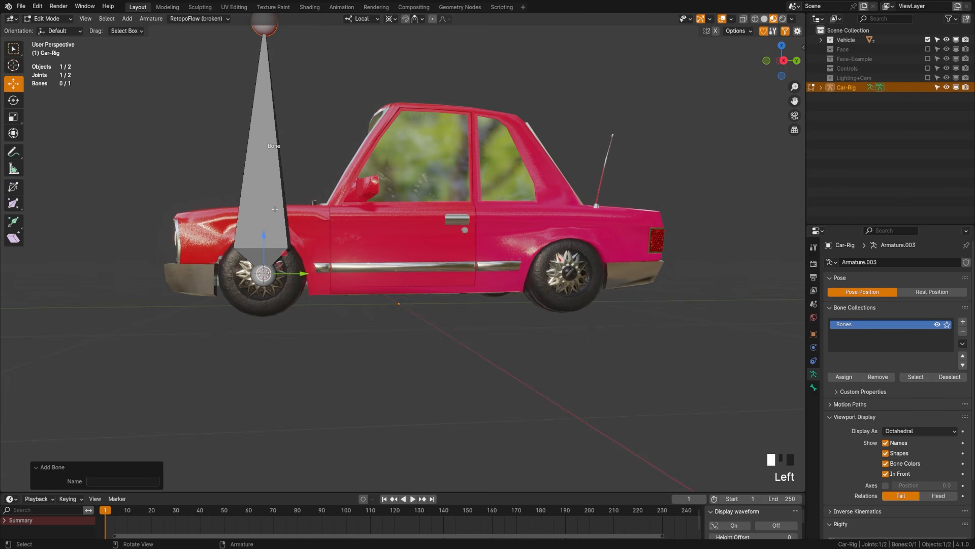
pyautogui.keyDown('shift'); pyautogui.moveTo(304, 203); pyautogui.dragTo(359, 247, button='middle'); pyautogui.keyUp('shift')
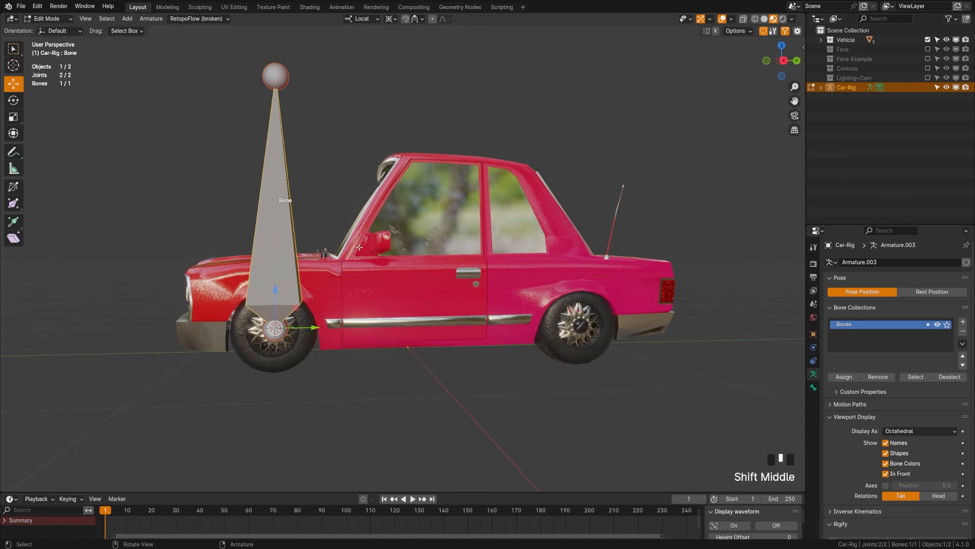
pyautogui.write('r90')
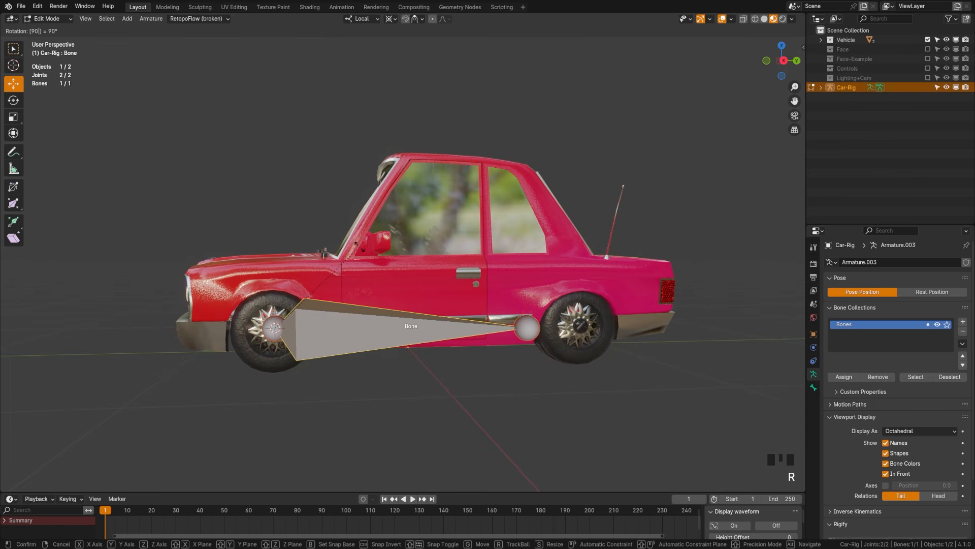
pyautogui.press('-')
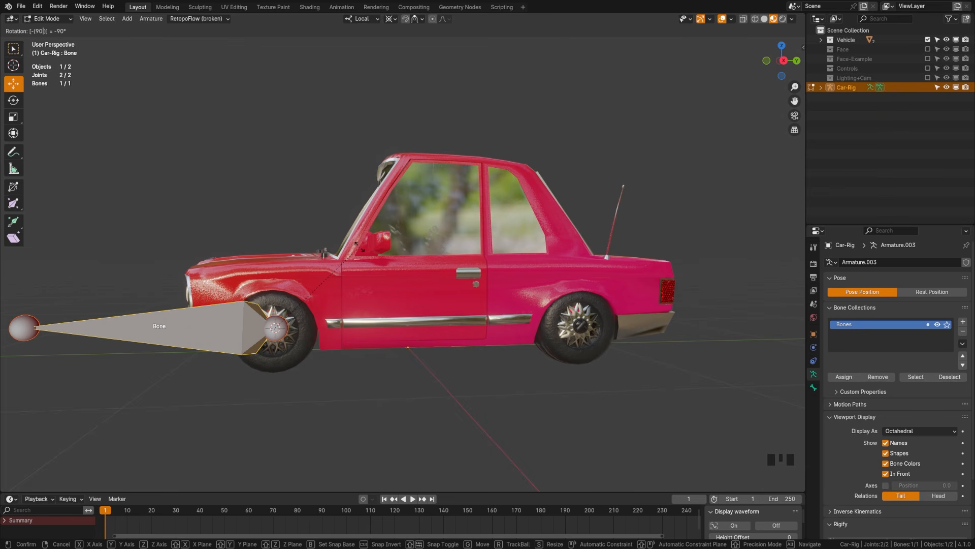
pyautogui.press('x')
pyautogui.press('x')
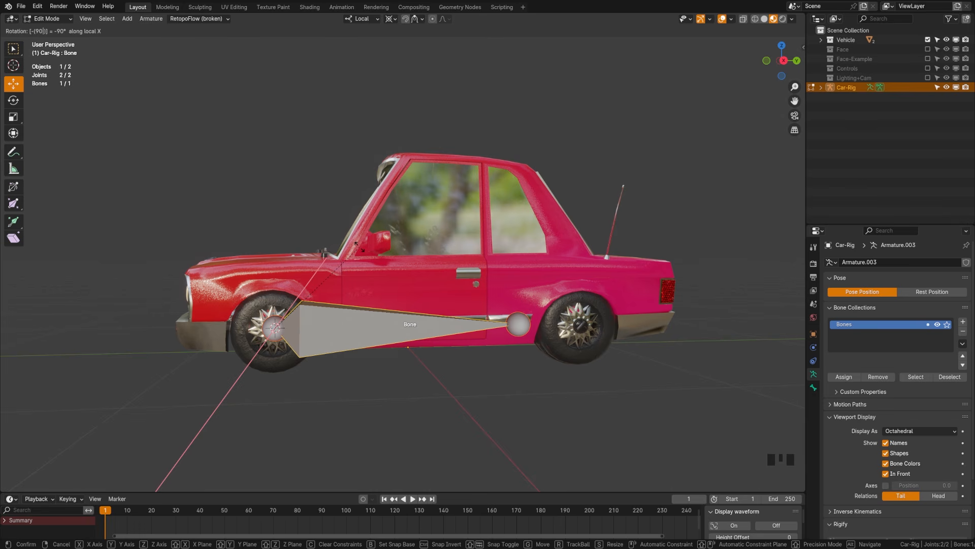
pyautogui.press('x')
pyautogui.press('-')
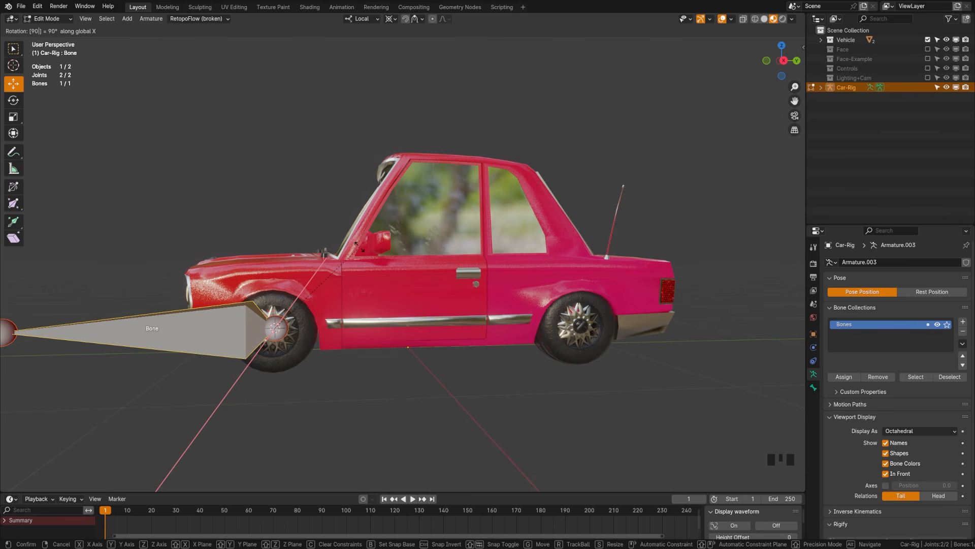
pyautogui.click(360, 247)
# Duplicate the forward-pointing wheel bone in place without moving the copy.
pyautogui.moveTo(359, 247); pyautogui.dragTo(399, 280, button='middle')
pyautogui.keyDown('shift'); pyautogui.moveTo(376, 393); pyautogui.dragTo(398, 345, button='middle'); pyautogui.keyUp('shift')
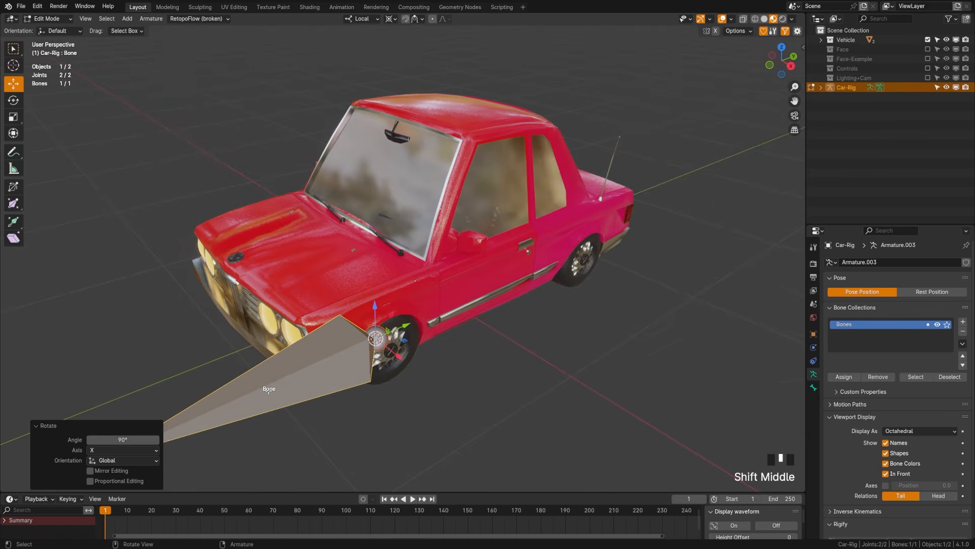
pyautogui.keyDown('shift'); pyautogui.moveTo(268, 390); pyautogui.dragTo(456, 283, button='middle'); pyautogui.keyUp('shift')
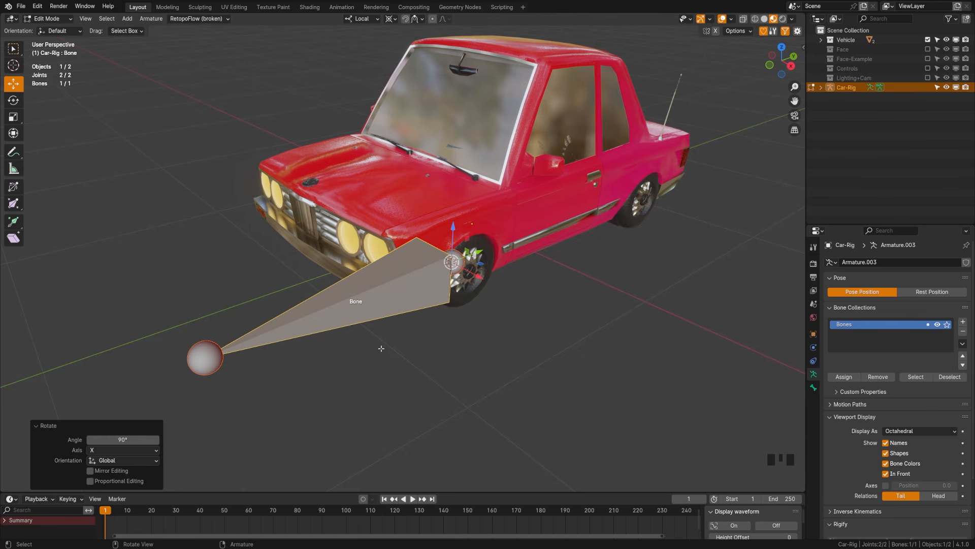
pyautogui.press('KP_7')
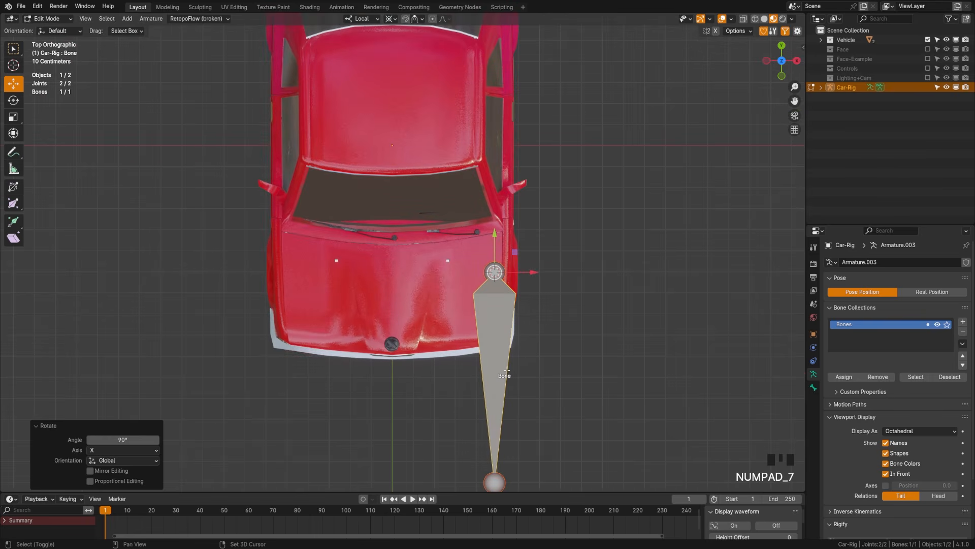
pyautogui.keyDown('shift'); pyautogui.moveTo(382, 349); pyautogui.dragTo(334, 345, button='middle'); pyautogui.keyUp('shift')
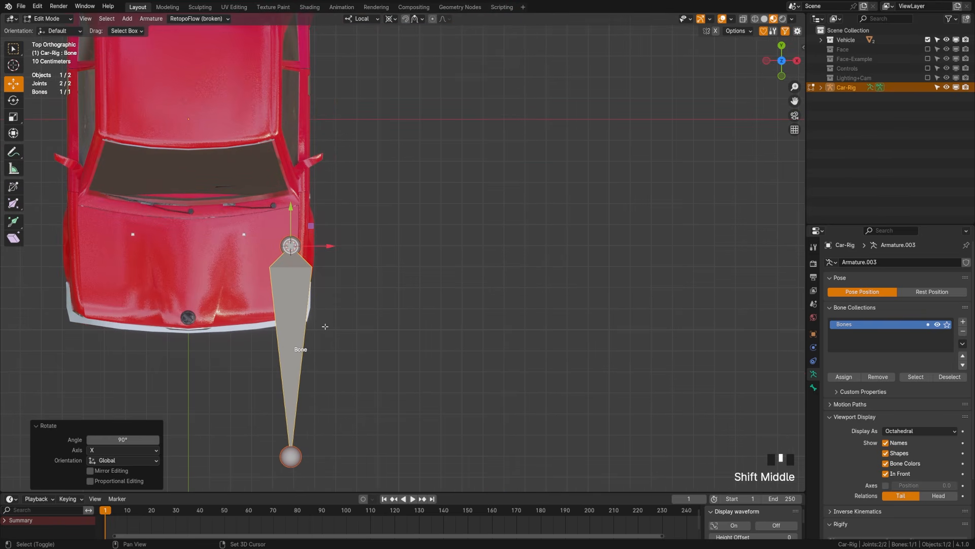
pyautogui.hotkey('shift', 'd')
pyautogui.rightClick(325, 326)
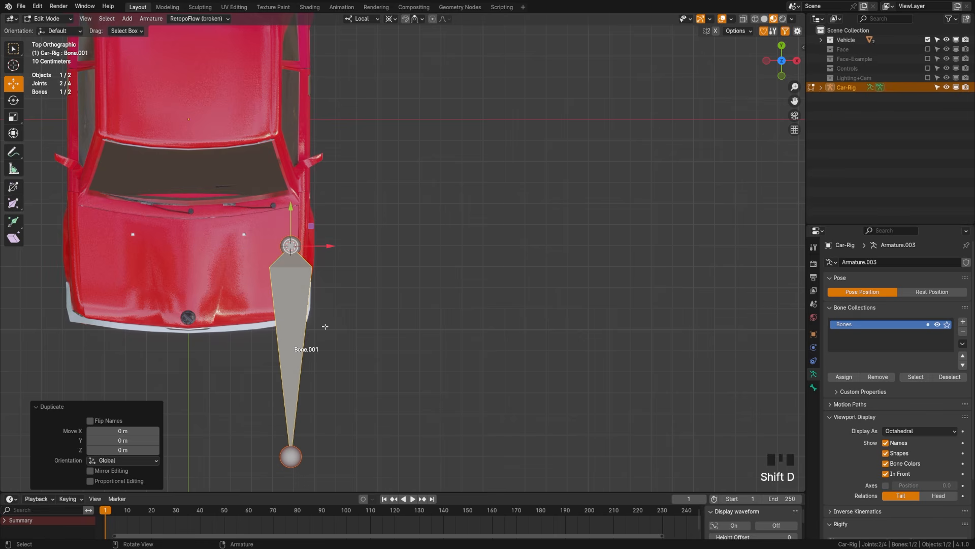
# Rotate the duplicated wheel bone -90° in top view so that it points sideways, outward from the car.
pyautogui.write('r90')
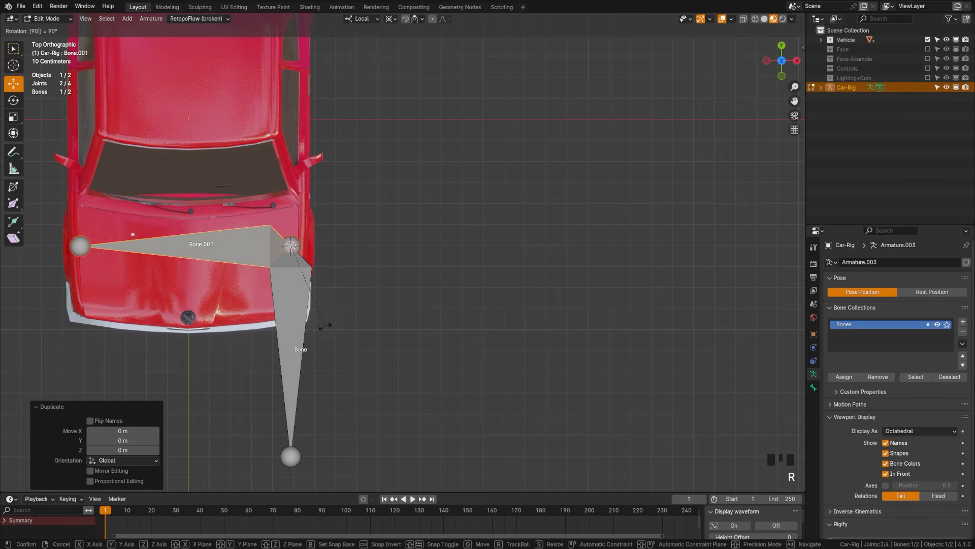
pyautogui.press('-')
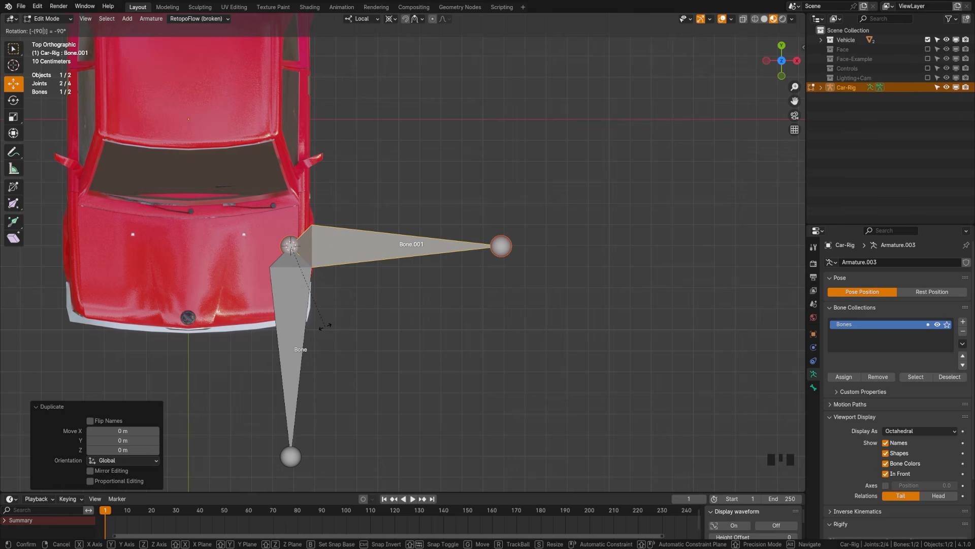
pyautogui.press('Return')
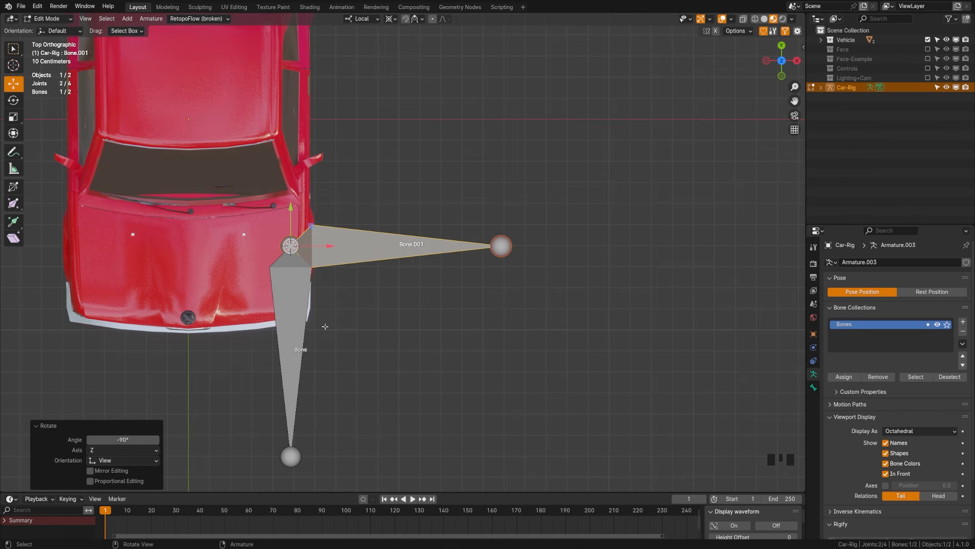
# Rename the outward-pointing front wheel bone as Wheel.L.
pyautogui.click(423, 232)
pyautogui.press('F2')
pyautogui.write('W')
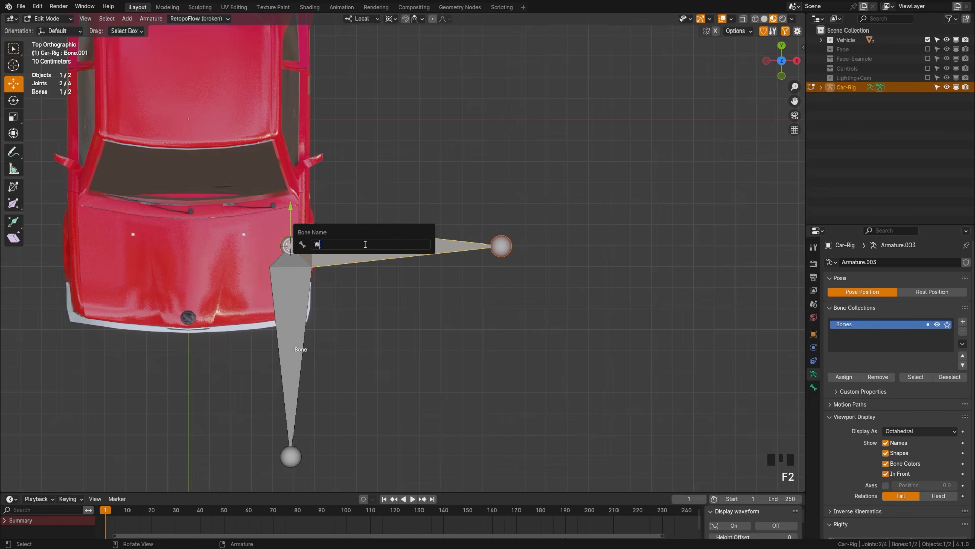
pyautogui.write('heelL')
pyautogui.press('Return')
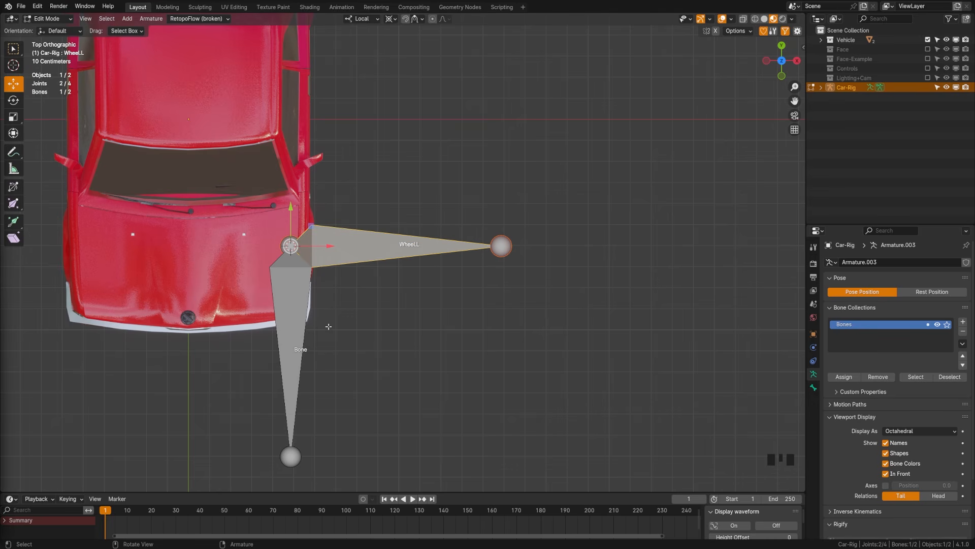
# Rename the forward-pointing bone at the front left wheel as Wheel.Dir.L.
pyautogui.click(297, 331)
pyautogui.press('F2')
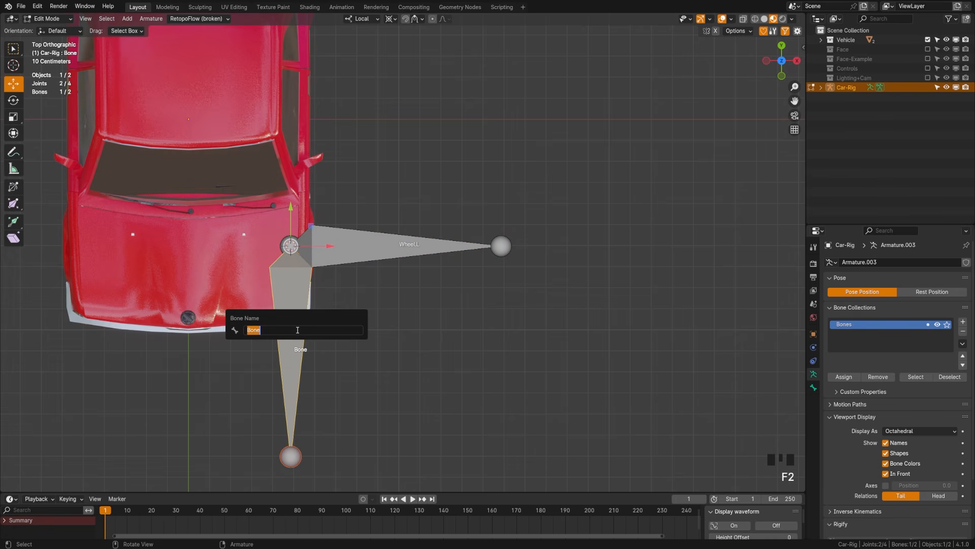
pyautogui.write('Wheel.Dir')
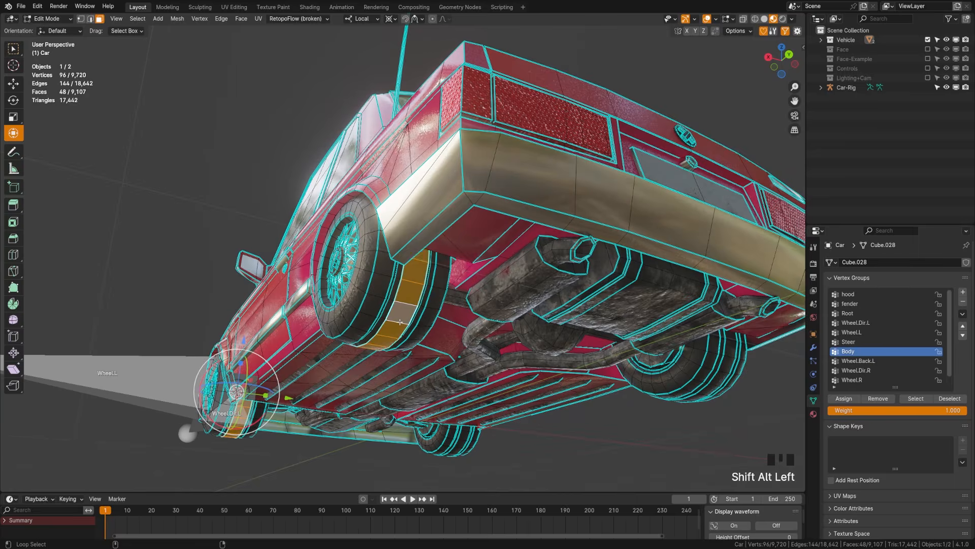
# In the car mesh, select only the rear left wheel's face loop and snap the 3D cursor to its centre.
pyautogui.hotkey('shift', 's')
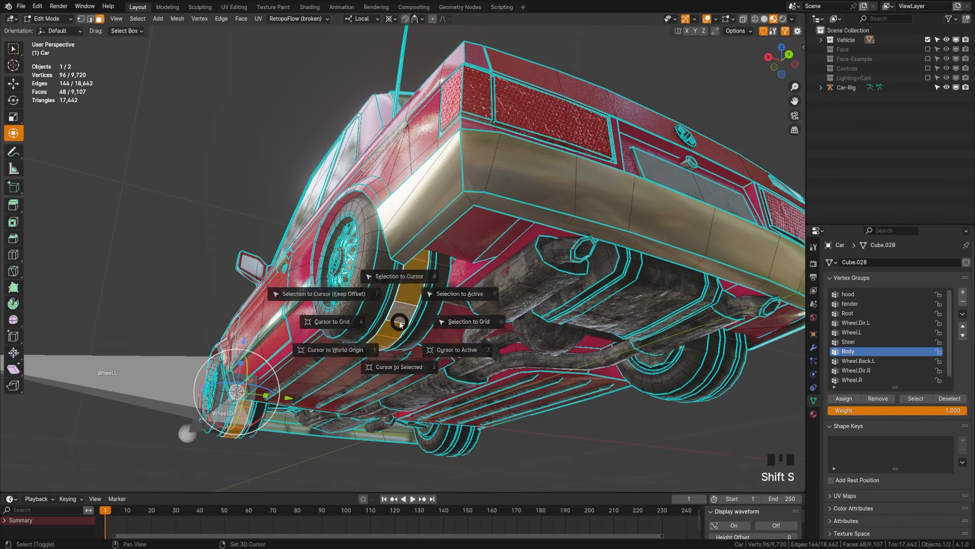
pyautogui.moveTo(315, 351); pyautogui.dragTo(459, 332, button='middle')
pyautogui.press('a')
pyautogui.keyDown('alt'); pyautogui.keyDown('shift'); pyautogui.click(424, 336); pyautogui.keyUp('shift'); pyautogui.keyUp('alt')
pyautogui.hotkey('shift', 's')
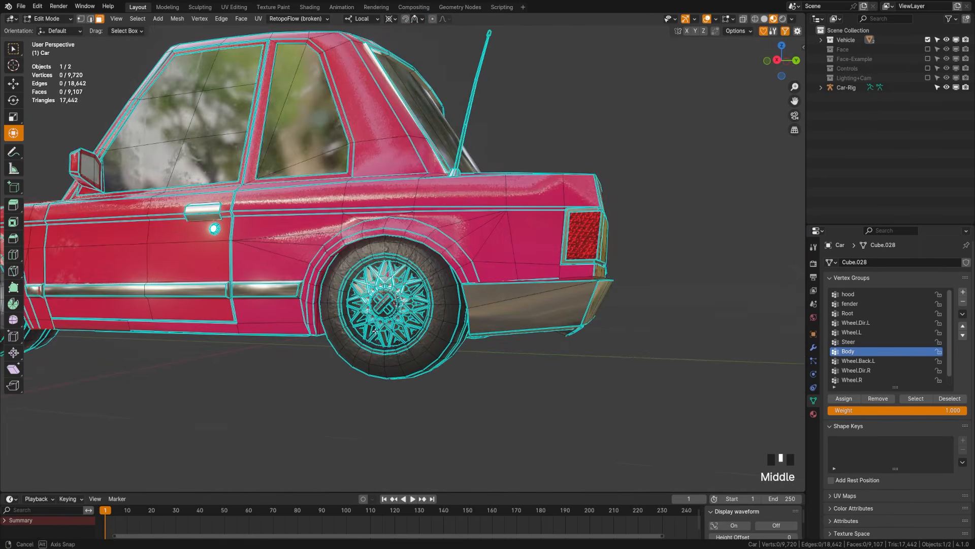
pyautogui.press('Tab')
# In Edit Mode of Car-Rig, add a new bone at the 3D cursor in the rear left wheel.
pyautogui.moveTo(181, 375); pyautogui.dragTo(246, 394, button='middle')
pyautogui.scroll(-3, 246, 394)
pyautogui.click(245, 390)
pyautogui.press('Tab')
pyautogui.scroll(-3, 497, 306)
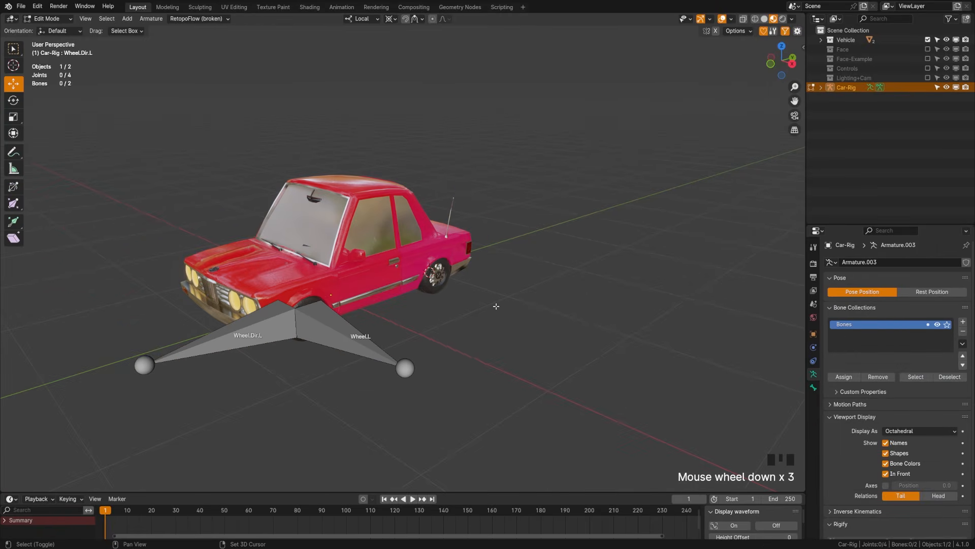
pyautogui.moveTo(496, 306); pyautogui.dragTo(453, 333, button='middle')
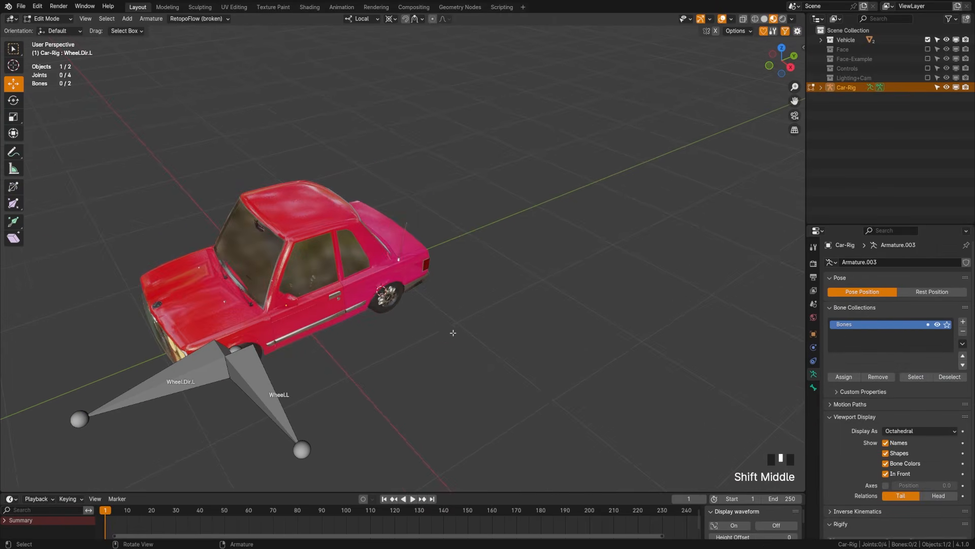
pyautogui.scroll(3, 454, 333)
pyautogui.hotkey('shift', 'a')
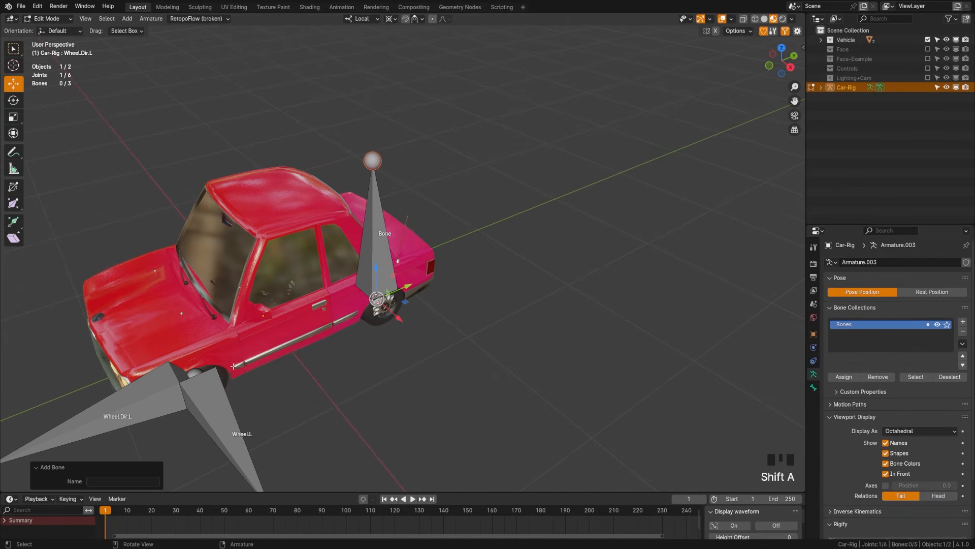
# Rotate the new rear wheel bone 90° about the local Y axis so that it points outward from the car.
pyautogui.moveTo(233, 366); pyautogui.dragTo(176, 349, button='middle')
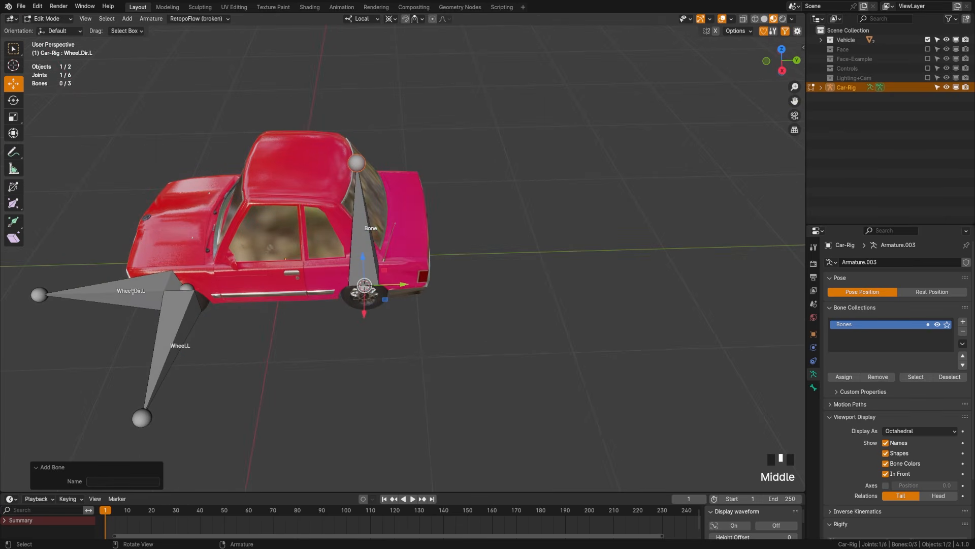
pyautogui.moveTo(133, 291); pyautogui.dragTo(134, 344, button='middle')
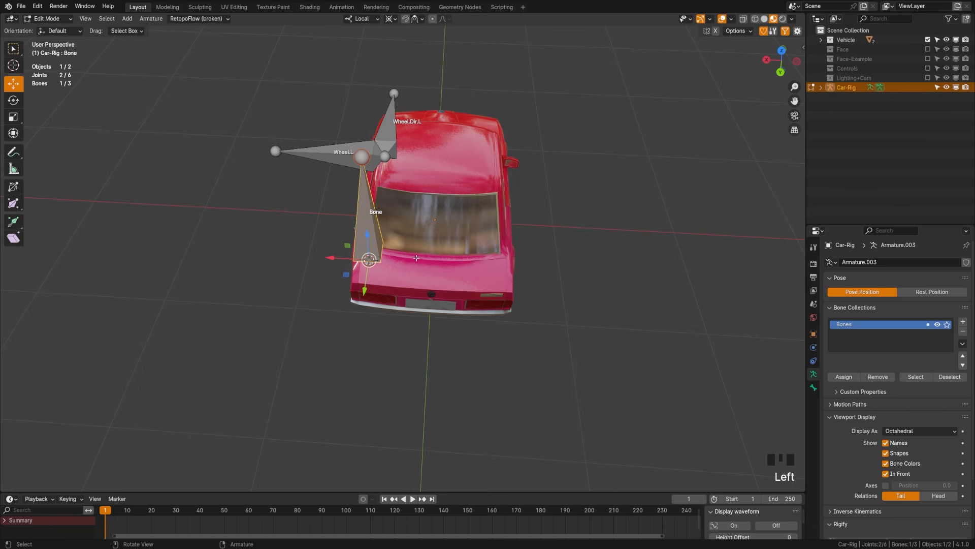
pyautogui.write('r90')
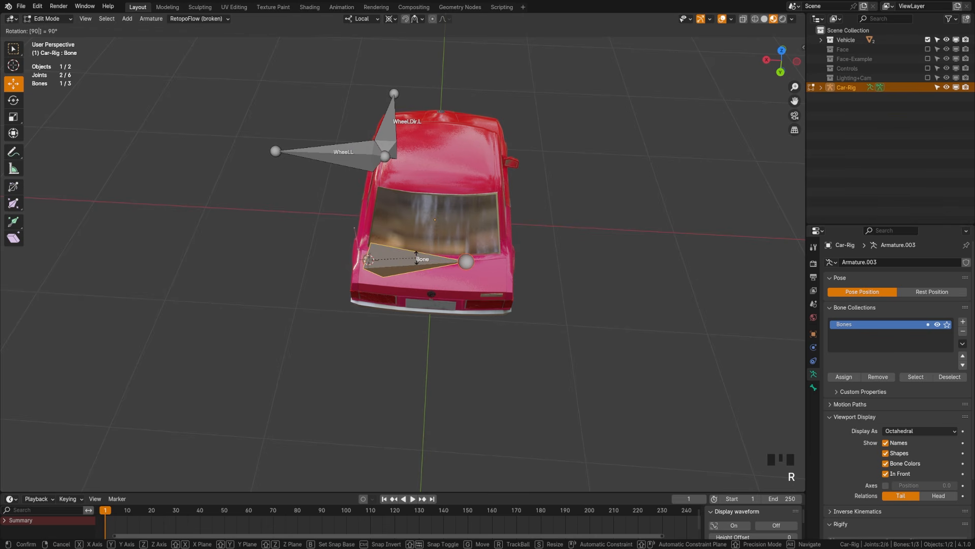
pyautogui.write('xy')
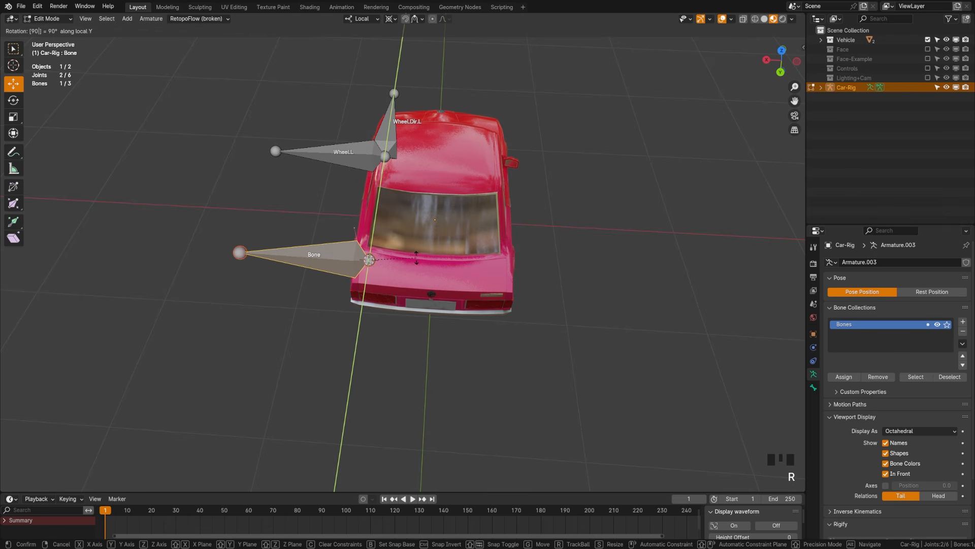
pyautogui.press('Return')
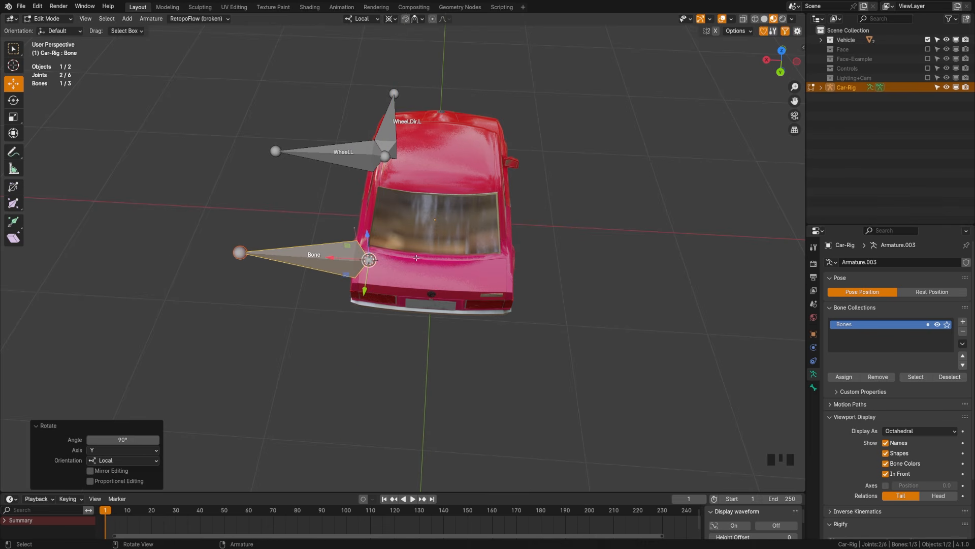
# Rename the rear left wheel bone as Wheel.Back.L.
pyautogui.moveTo(416, 258); pyautogui.dragTo(373, 317, button='middle')
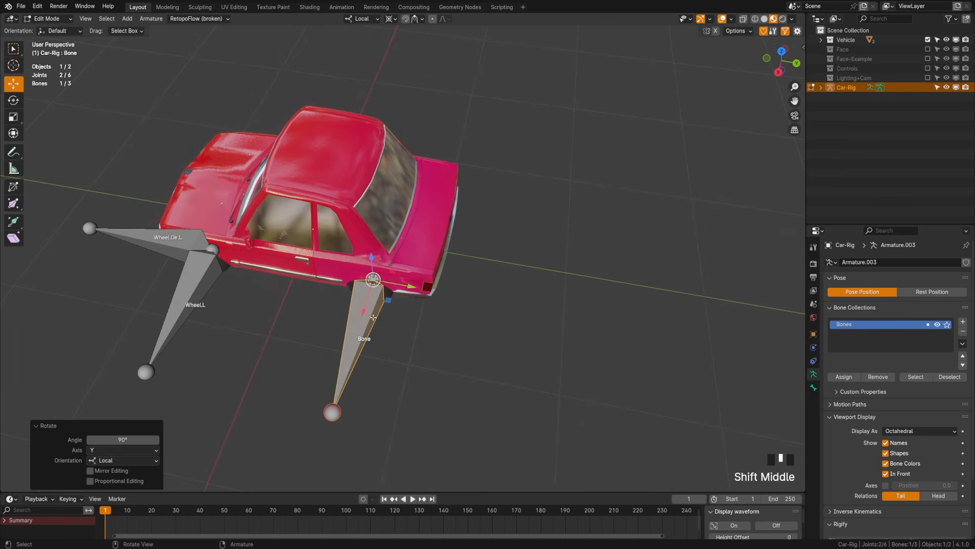
pyautogui.press('F2')
pyautogui.write('Wheel.')
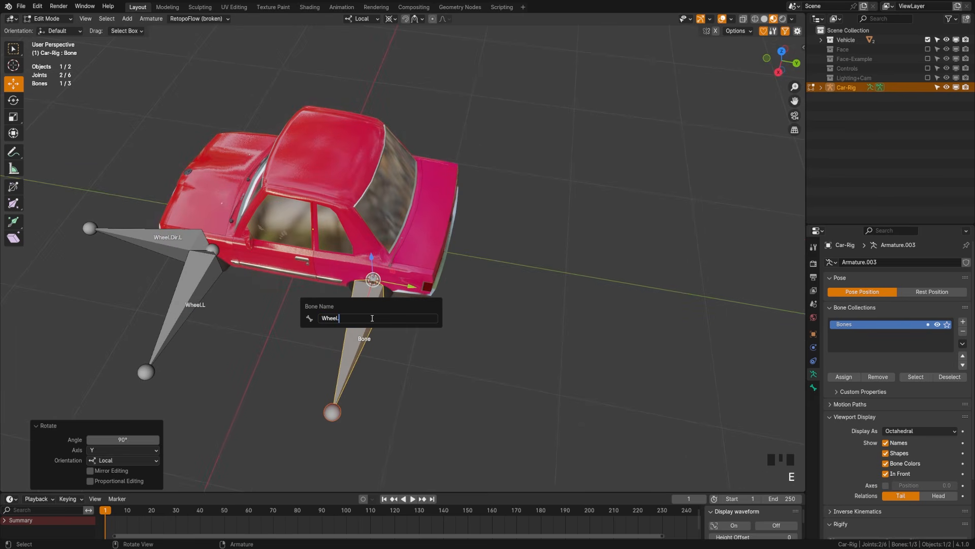
pyautogui.write('Back.L')
pyautogui.press('Return')
# Rename the outward-pointing front left wheel bone as Wheel.Front.L, then select Wheel.Dir.L.
pyautogui.moveTo(373, 318); pyautogui.dragTo(450, 311, button='middle')
pyautogui.keyDown('shift'); pyautogui.moveTo(449, 311); pyautogui.dragTo(354, 275, button='middle'); pyautogui.keyUp('shift')
pyautogui.click(343, 376)
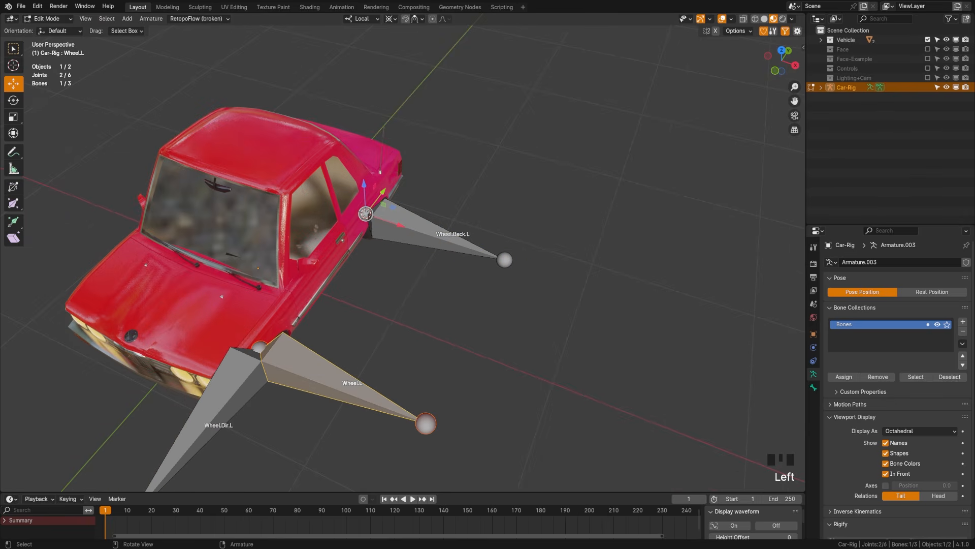
pyautogui.scroll(2, 257, 278)
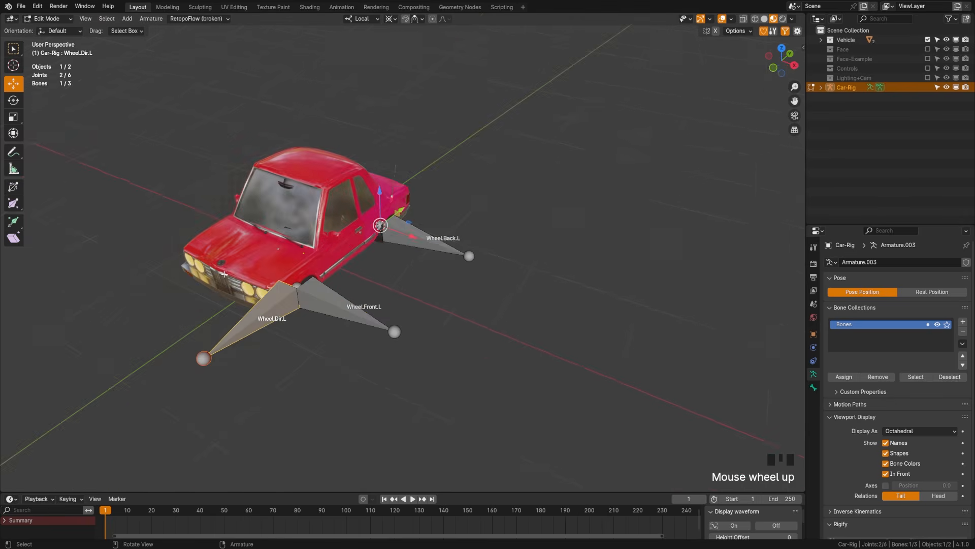
# In top view, duplicate Wheel.Dir.L and move the copy about -0.48 m along X to the car's centre line.
pyautogui.moveTo(264, 285); pyautogui.dragTo(318, 320, button='middle')
pyautogui.press('KP_7')
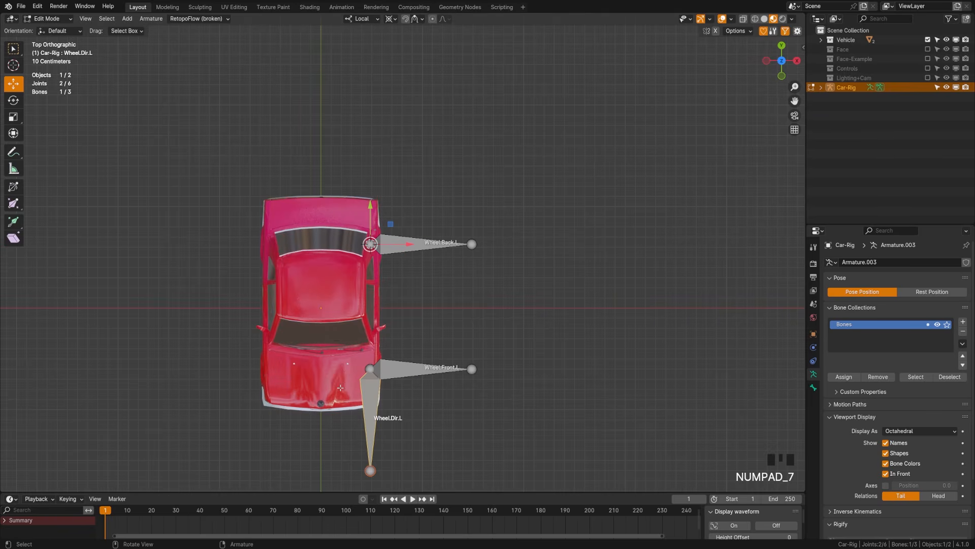
pyautogui.keyDown('shift'); pyautogui.moveTo(487, 464); pyautogui.dragTo(487, 387, button='middle'); pyautogui.keyUp('shift')
pyautogui.scroll(2, 487, 387)
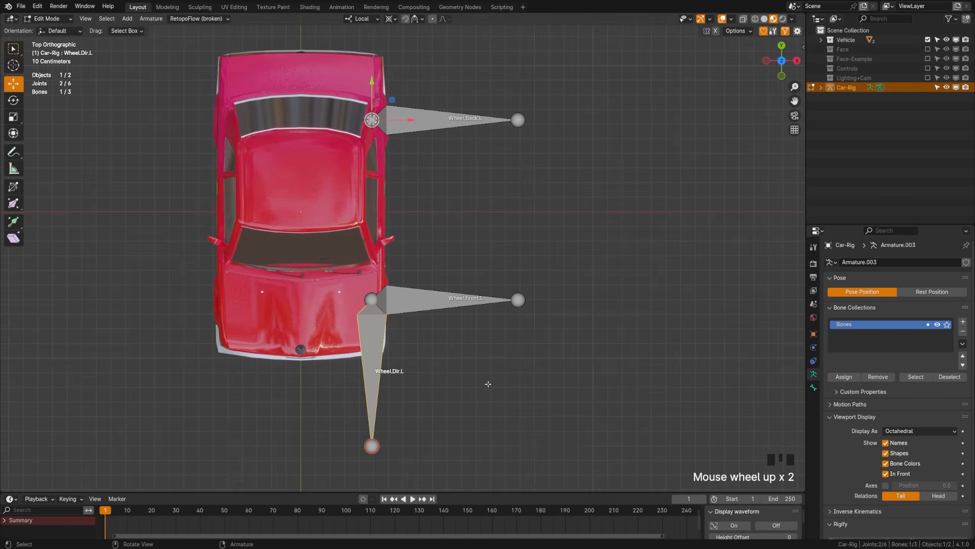
pyautogui.keyDown('shift'); pyautogui.moveTo(403, 375); pyautogui.dragTo(439, 360, button='middle'); pyautogui.keyUp('shift')
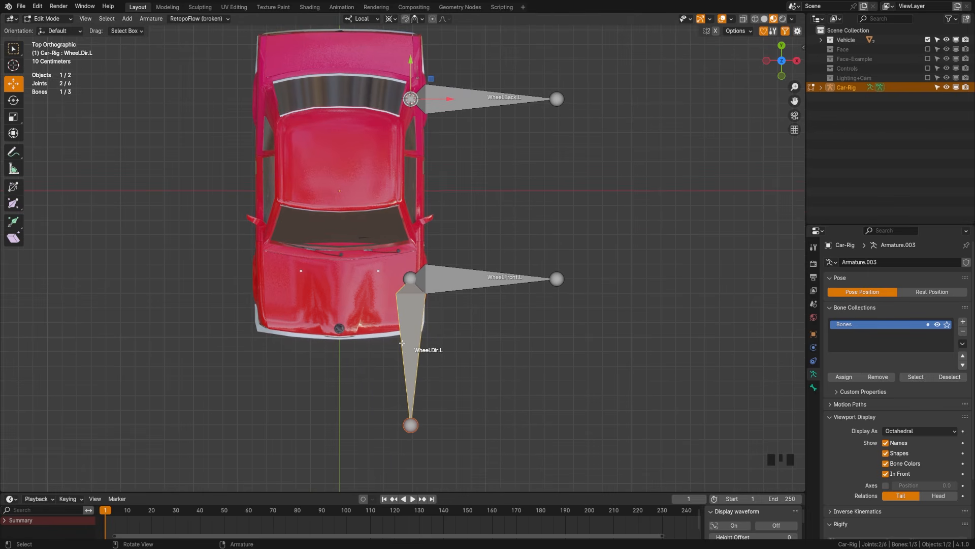
pyautogui.hotkey('shift', 'd')
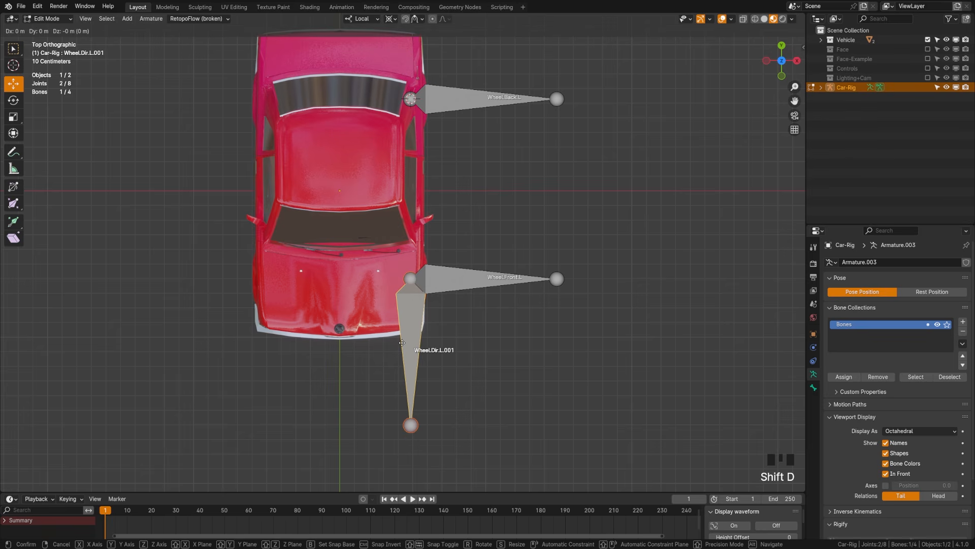
pyautogui.press('x')
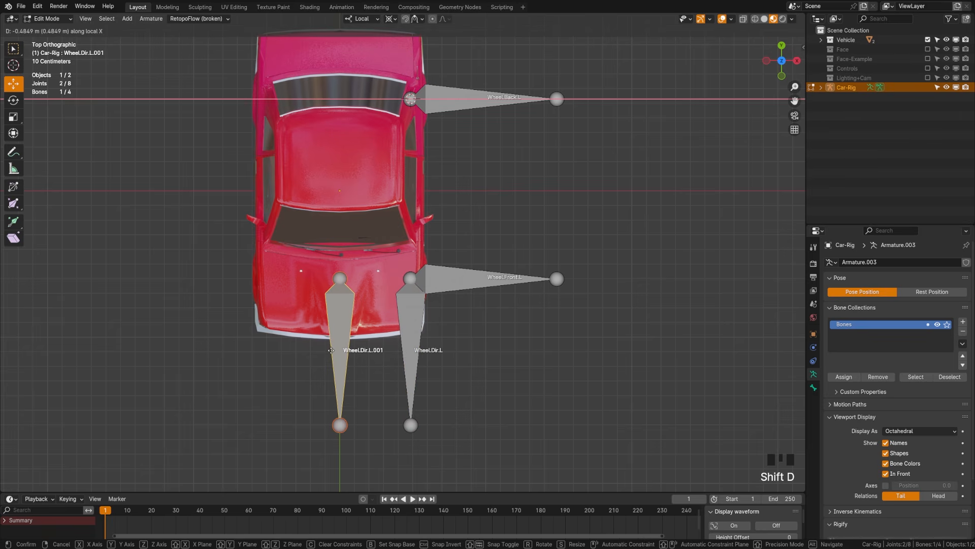
pyautogui.click(332, 351)
# Set both the head X and tail X of the duplicated centre bone to 0 m.
pyautogui.press('n')
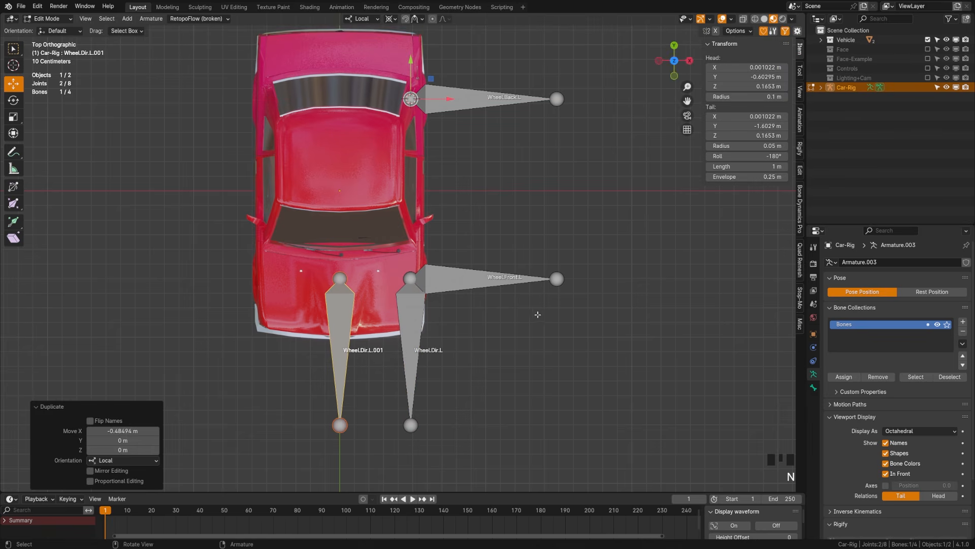
pyautogui.click(744, 68)
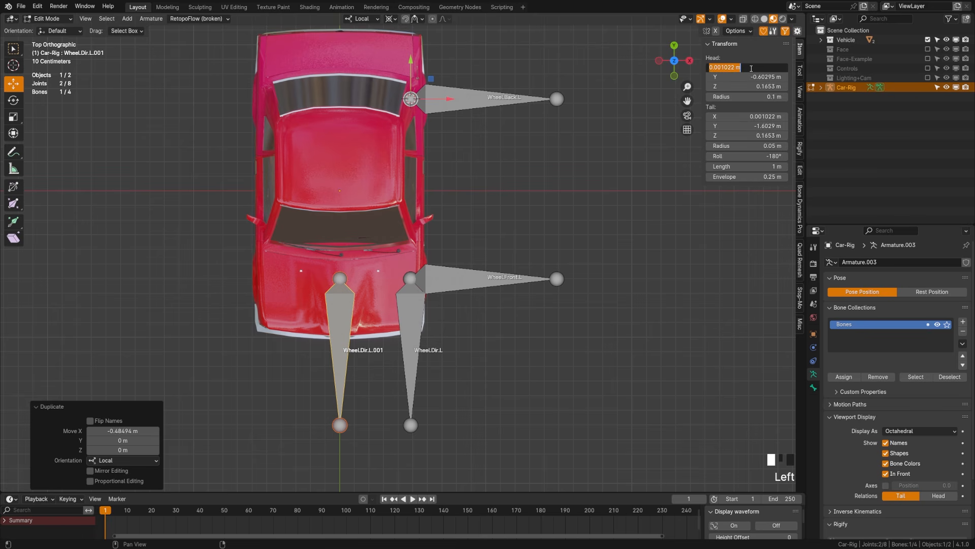
pyautogui.write('0')
pyautogui.press('Return')
pyautogui.click(767, 116)
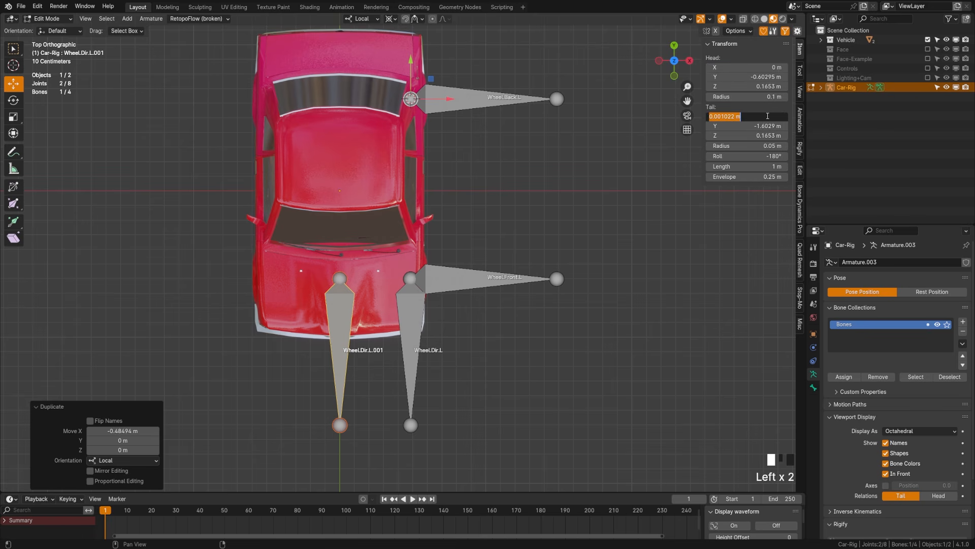
pyautogui.write('0')
pyautogui.press('Return')
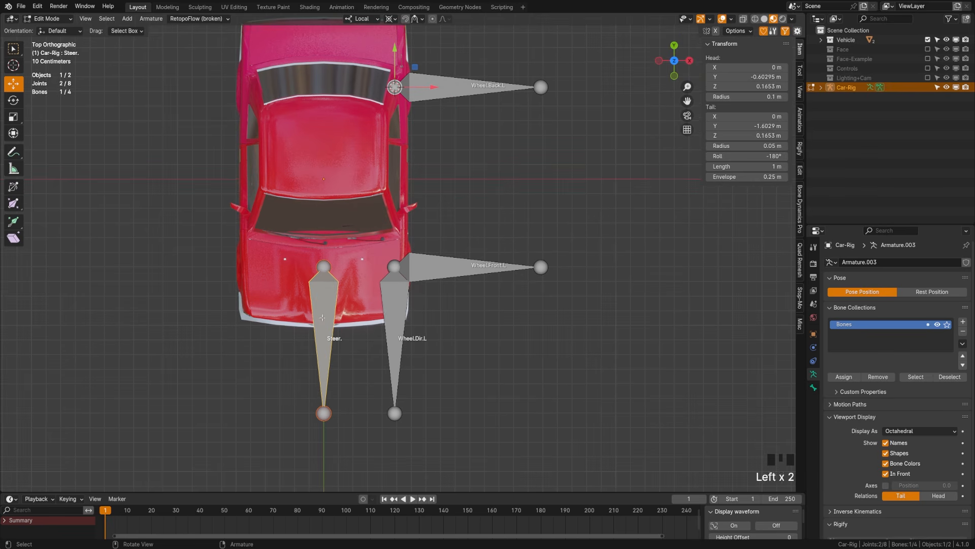
# Rename the centre bone in front of the car as Steer.
pyautogui.press('F2')
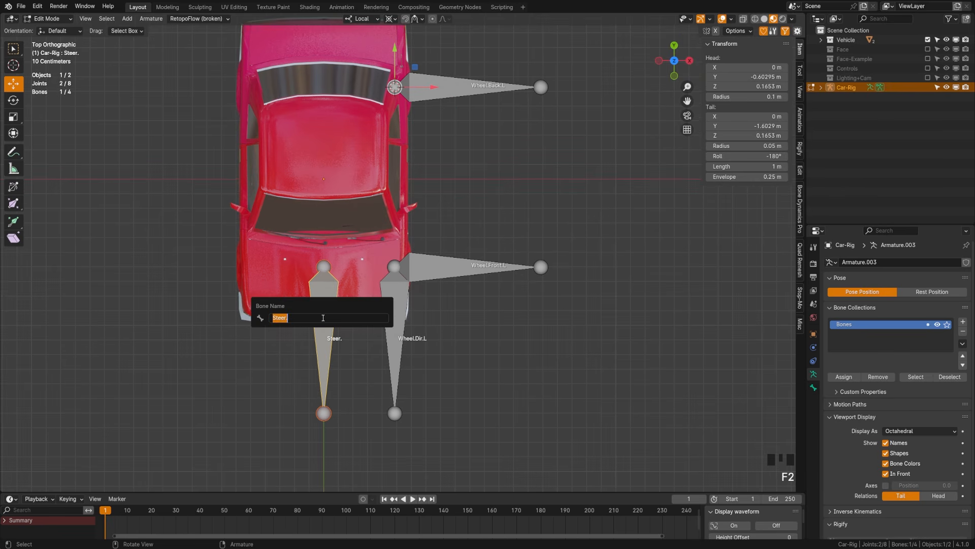
pyautogui.write('Steer')
pyautogui.press('Return')
# Set the transform pivot point to Individual Origins and move the Steer bone's head forward, shortening the bone to about 0.47 m.
pyautogui.click(321, 266)
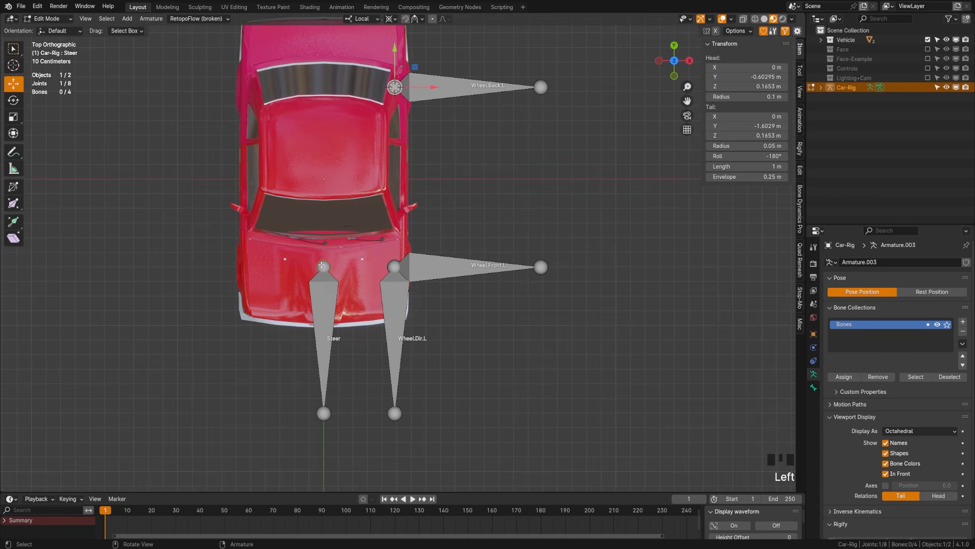
pyautogui.click(390, 19)
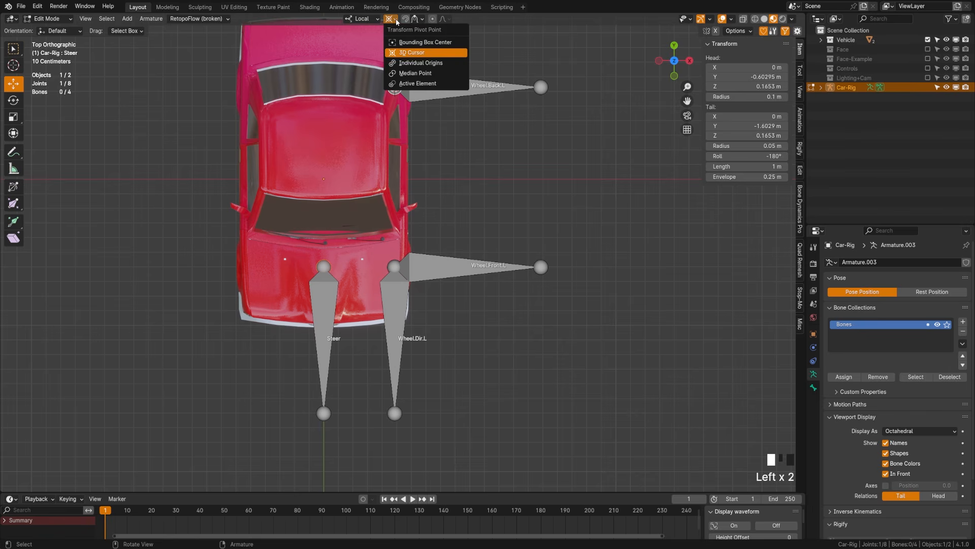
pyautogui.click(419, 63)
pyautogui.moveTo(329, 237); pyautogui.dragTo(321, 343)
# Duplicate the Steer bone about 1.47 m along Y onto the car's roof and rename the copy Root.
pyautogui.click(323, 373)
pyautogui.keyDown('shift'); pyautogui.moveTo(324, 373); pyautogui.dragTo(336, 400, button='middle'); pyautogui.keyUp('shift')
pyautogui.hotkey('shift', 'd')
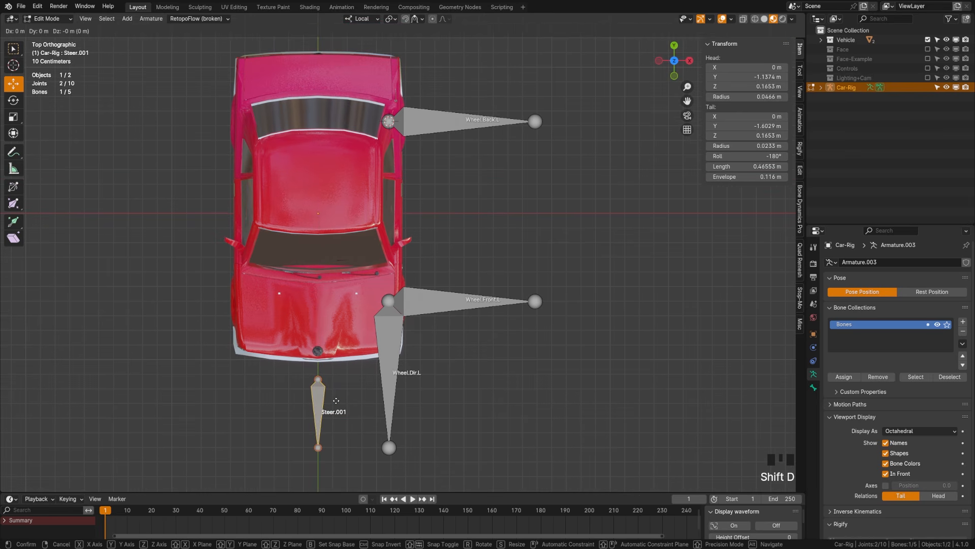
pyautogui.press('y')
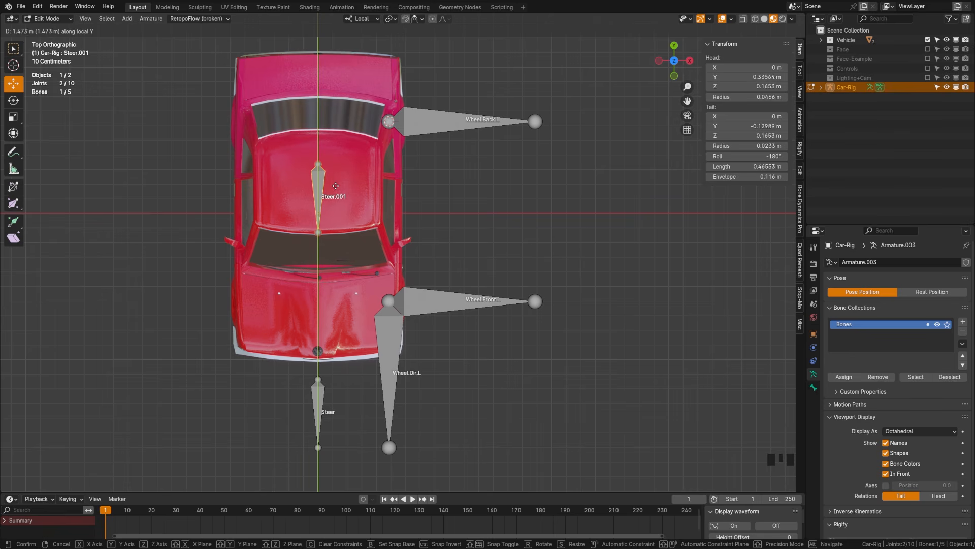
pyautogui.click(336, 186)
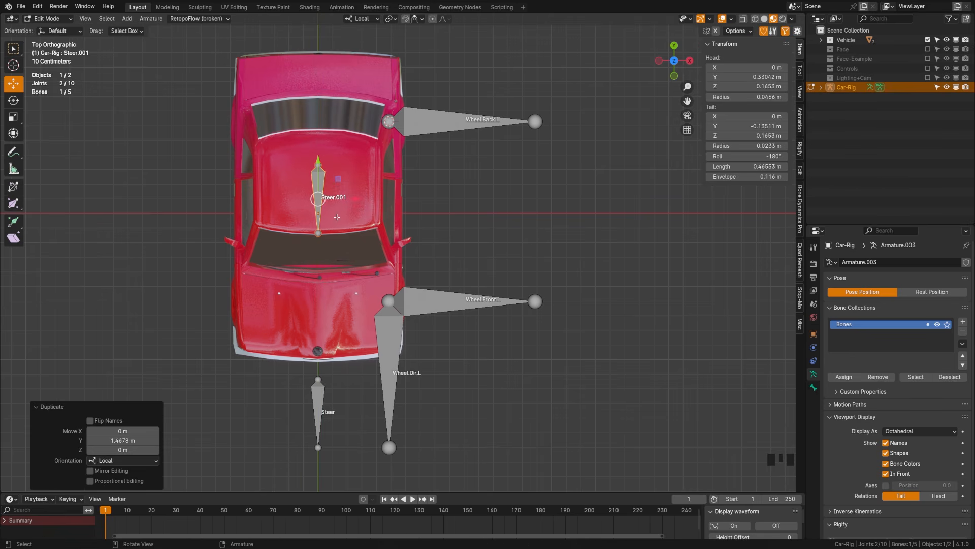
pyautogui.press('F2')
pyautogui.write('Root')
pyautogui.press('Return')
# Duplicate the Root bone about 0.76 m along Y towards the car's rear and rename the copy Body.
pyautogui.keyDown('shift'); pyautogui.moveTo(337, 217); pyautogui.dragTo(327, 292, button='middle'); pyautogui.keyUp('shift')
pyautogui.hotkey('shift', 'd')
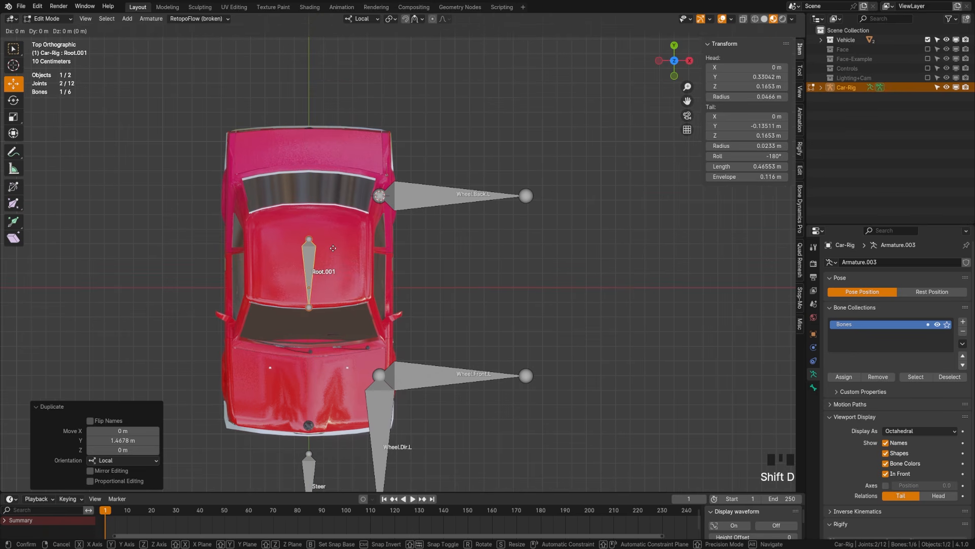
pyautogui.press('y')
pyautogui.click(335, 151)
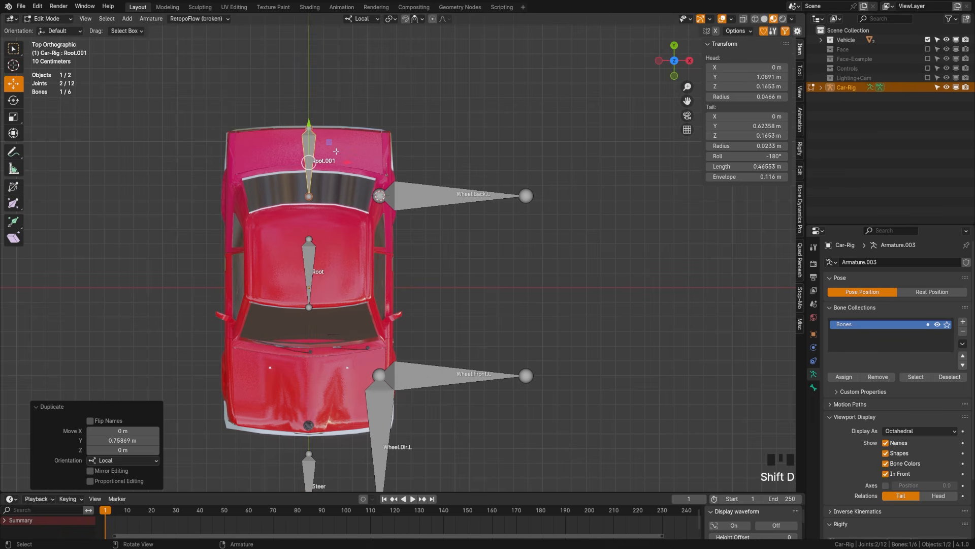
pyautogui.press('F2')
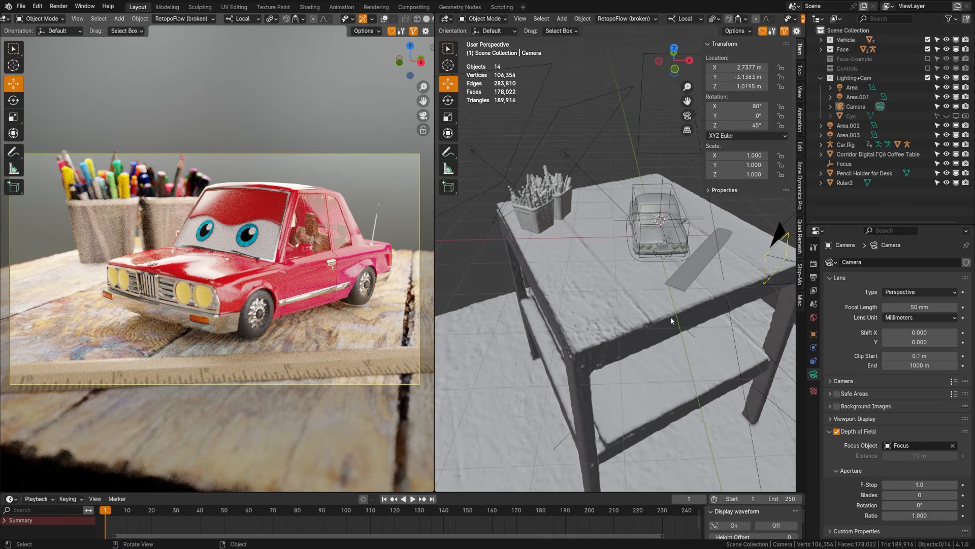
# Save and download the Corridor Digital Coffee Table capture from Polycam, and rotate the imported table around Z beneath the car in Blender.
pyautogui.moveTo(670, 316)
pyautogui.mouseDown(button='middle')
pyautogui.moveTo(632, 320)
pyautogui.moveTo(670, 265)
pyautogui.moveTo(664, 317)
pyautogui.mouseUp(button='middle')
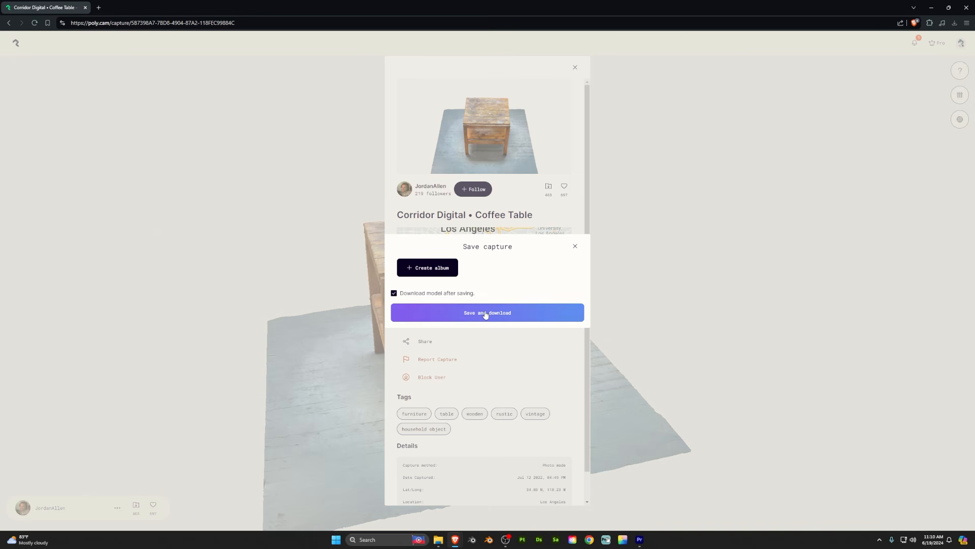
pyautogui.click(485, 313)
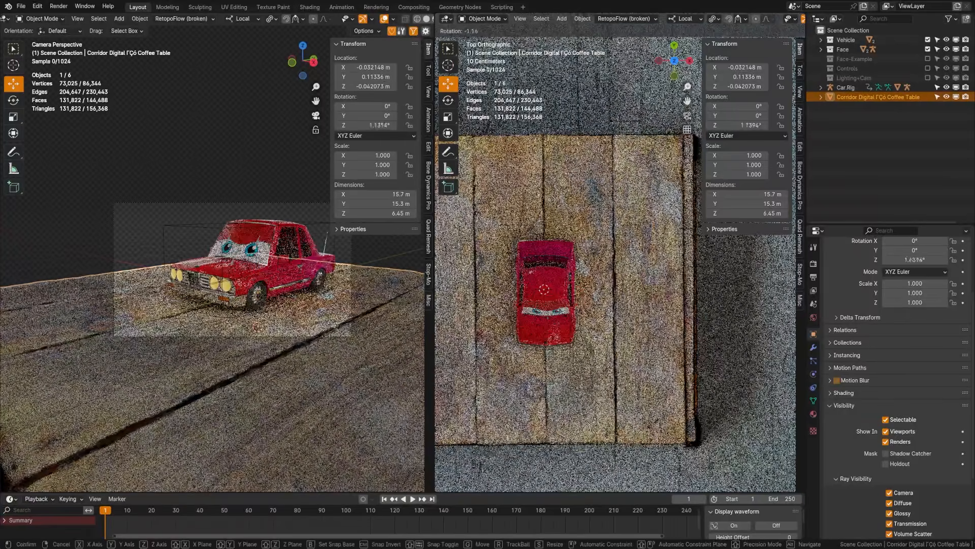
pyautogui.press('r')
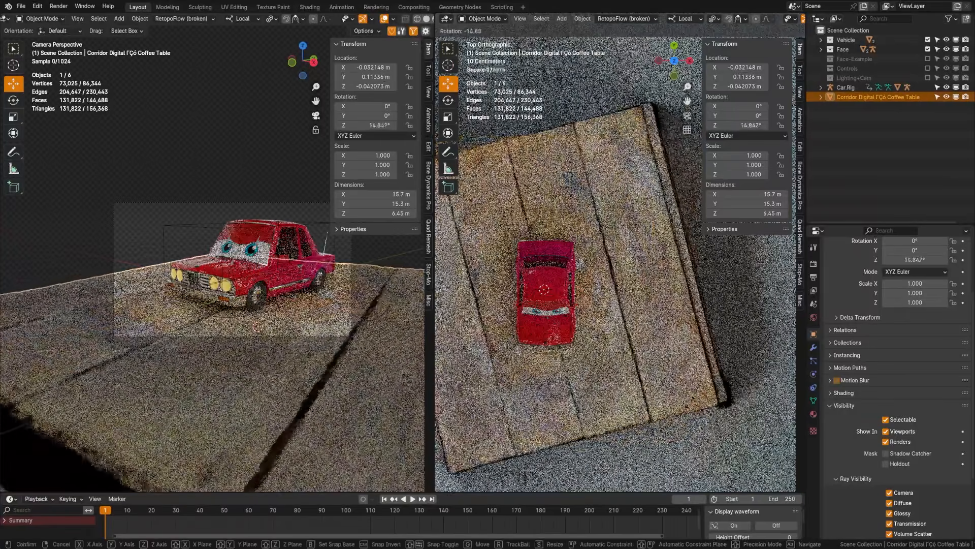
pyautogui.press('Return')
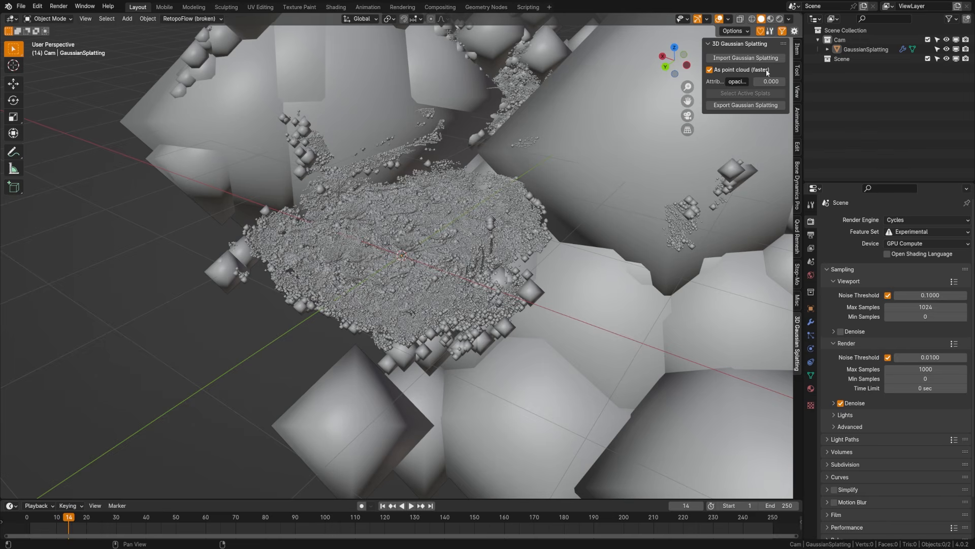
# Display the GaussianSplatting object in rendered viewport shading and examine the scan from another angle.
pyautogui.click(745, 58)
pyautogui.press('Escape')
pyautogui.press('z')
pyautogui.click(465, 298)
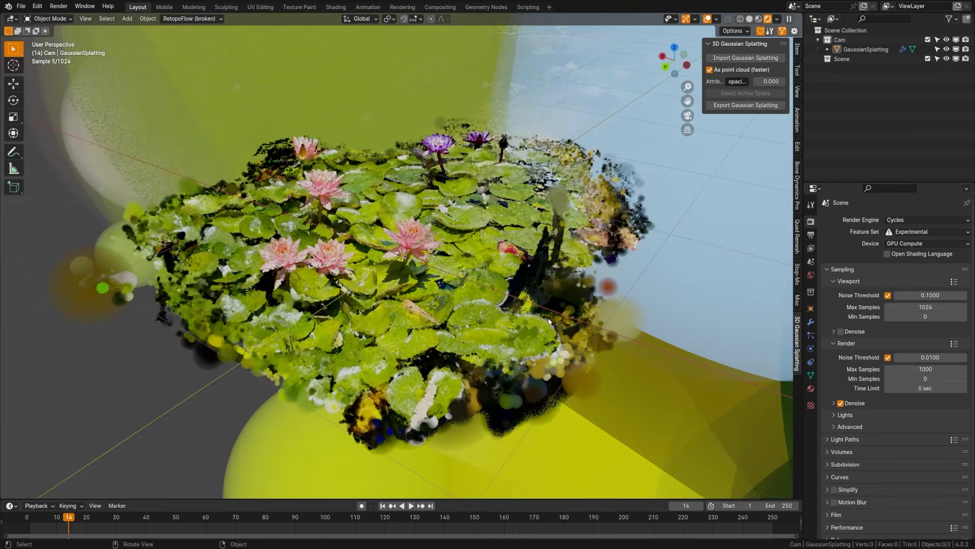
pyautogui.moveTo(571, 324); pyautogui.dragTo(504, 324, button='middle')
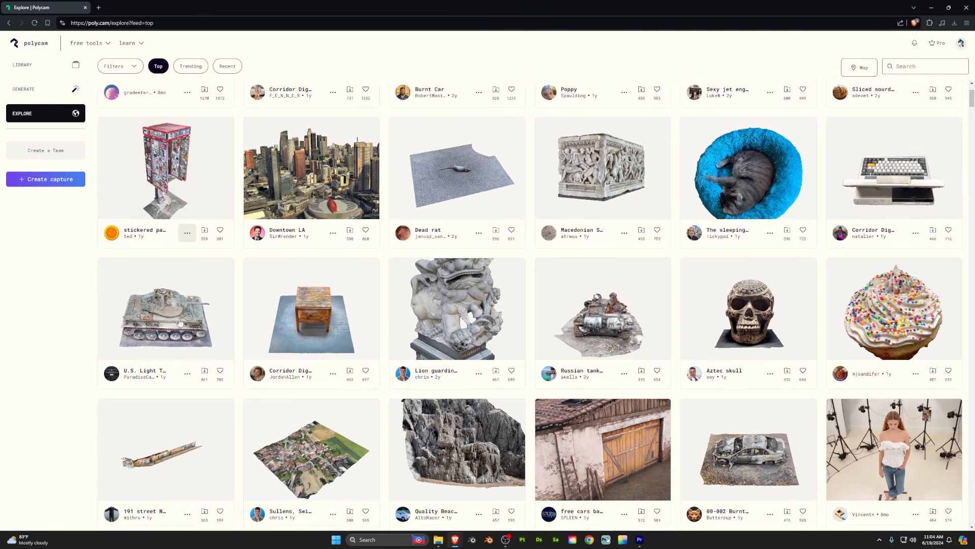
# Browse the top captures on Polycam's Explore page in the web browser.
pyautogui.scroll(-5, 180, 323)
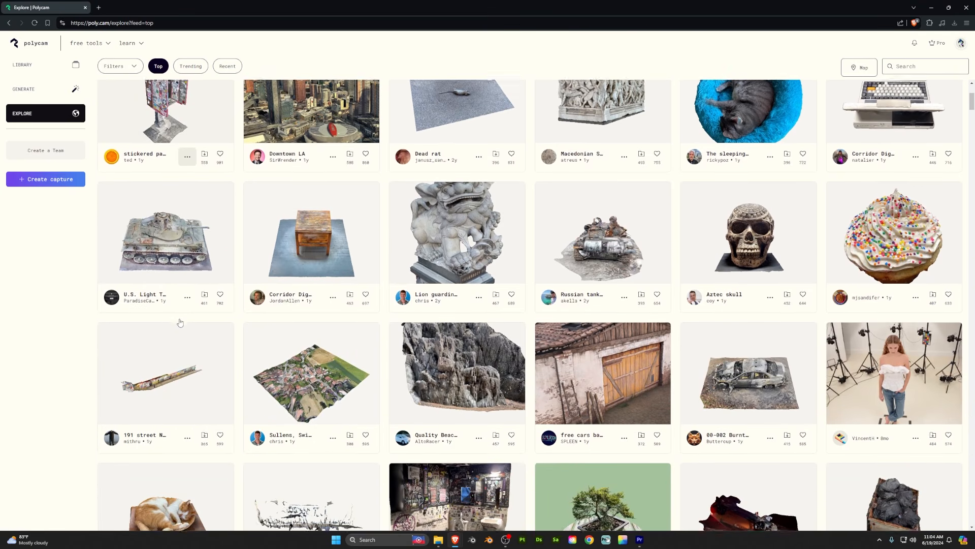
pyautogui.scroll(-3, 180, 322)
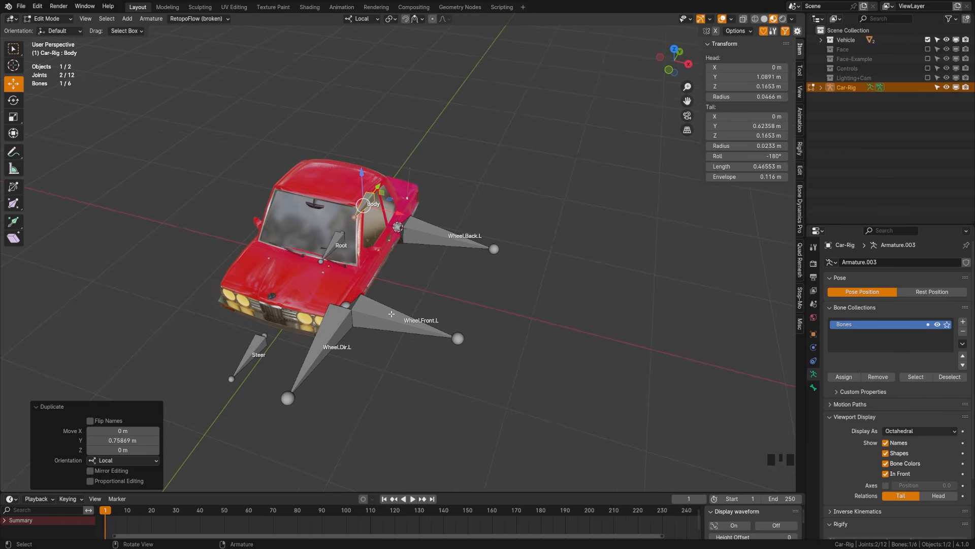
# In Blender, parent the Wheel.Dir.L, Steer, Wheel.Back.L and Body bones to the Root bone with Keep Offset.
pyautogui.click(318, 346)
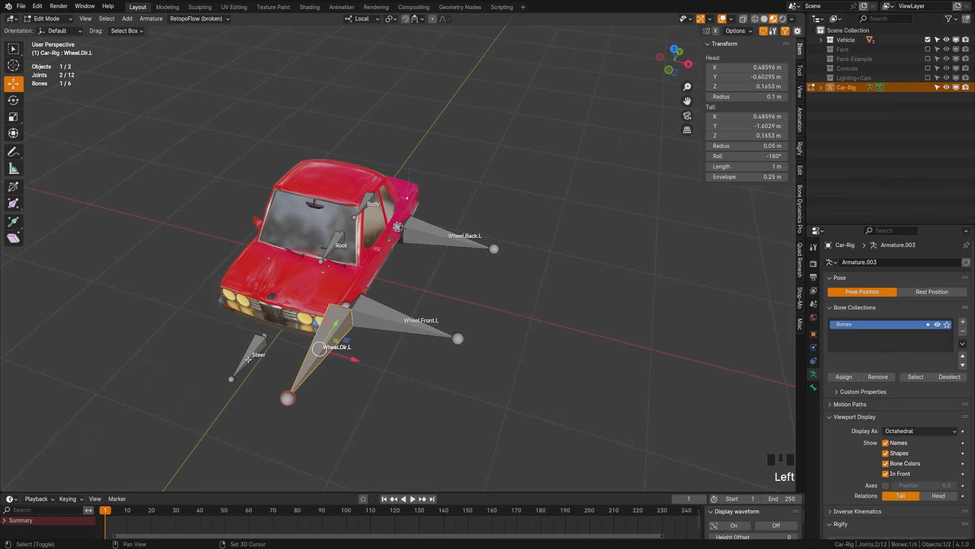
pyautogui.keyDown('shift'); pyautogui.click(248, 359); pyautogui.keyUp('shift')
pyautogui.keyDown('shift'); pyautogui.click(447, 239); pyautogui.keyUp('shift')
pyautogui.keyDown('shift'); pyautogui.click(358, 211); pyautogui.keyUp('shift')
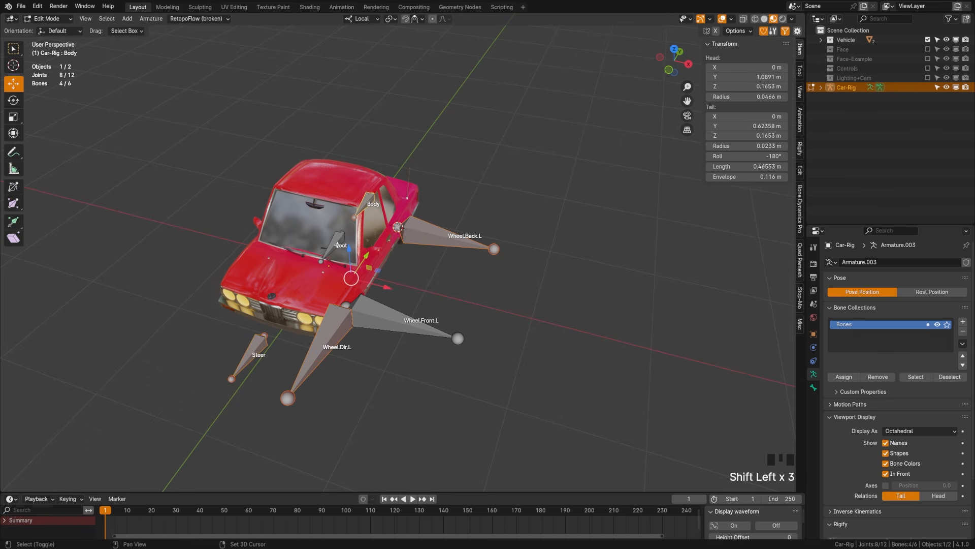
pyautogui.keyDown('shift'); pyautogui.click(338, 245); pyautogui.keyUp('shift')
pyautogui.hotkey('ctrl', 'p')
pyautogui.click(338, 245)
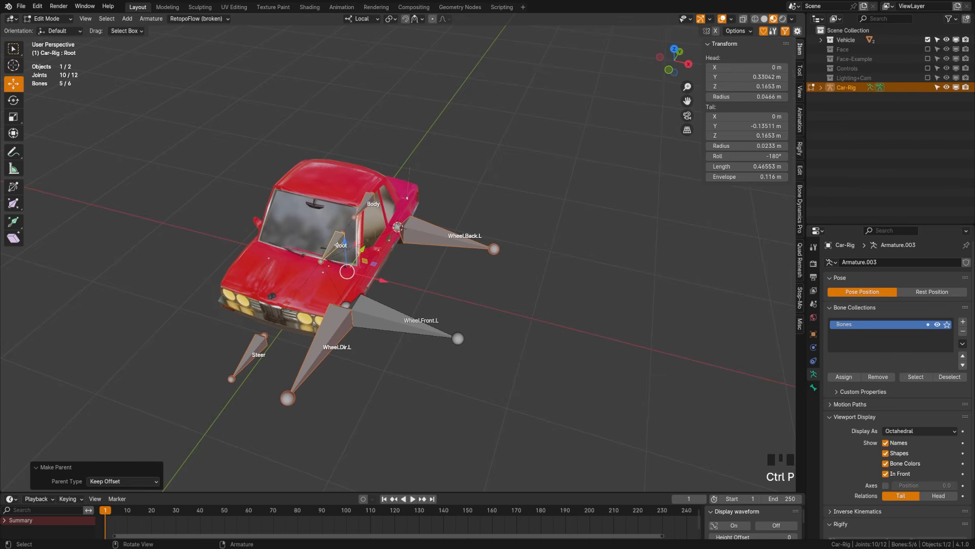
# Parent the Wheel.Front.L bone to Wheel.Dir.L with Keep Offset.
pyautogui.click(384, 366)
pyautogui.click(423, 351)
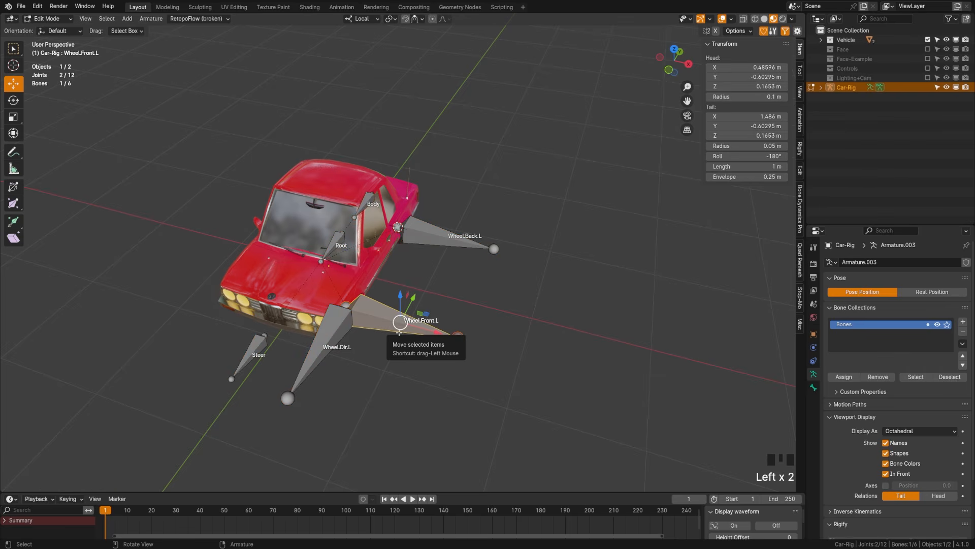
pyautogui.keyDown('shift'); pyautogui.click(335, 339); pyautogui.keyUp('shift')
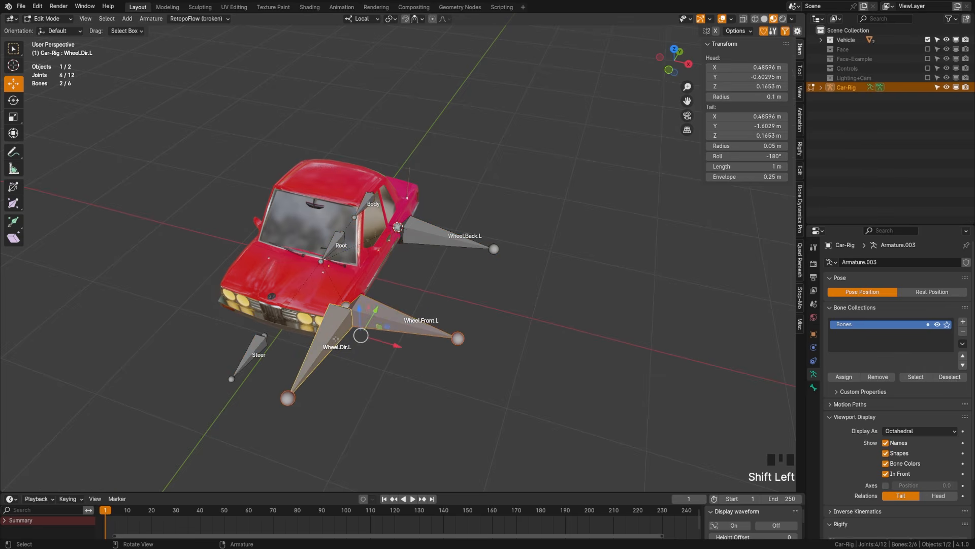
pyautogui.hotkey('ctrl', 'p')
pyautogui.click(335, 339)
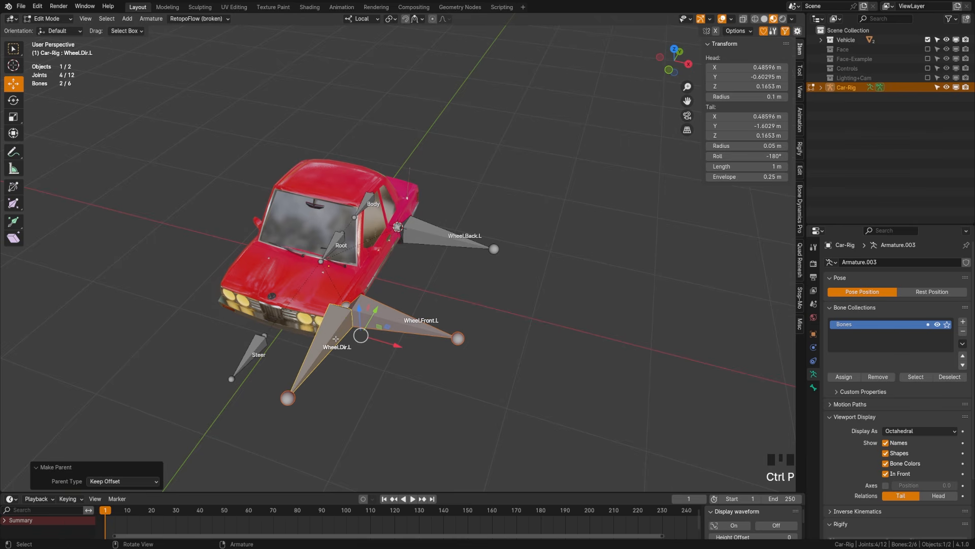
# Select the Steer bone in front of the car and switch the armature to Pose Mode.
pyautogui.moveTo(344, 345); pyautogui.dragTo(374, 330, button='middle')
pyautogui.moveTo(463, 350); pyautogui.dragTo(433, 349, button='middle')
pyautogui.click(248, 320)
pyautogui.moveTo(376, 311); pyautogui.dragTo(398, 304, button='middle')
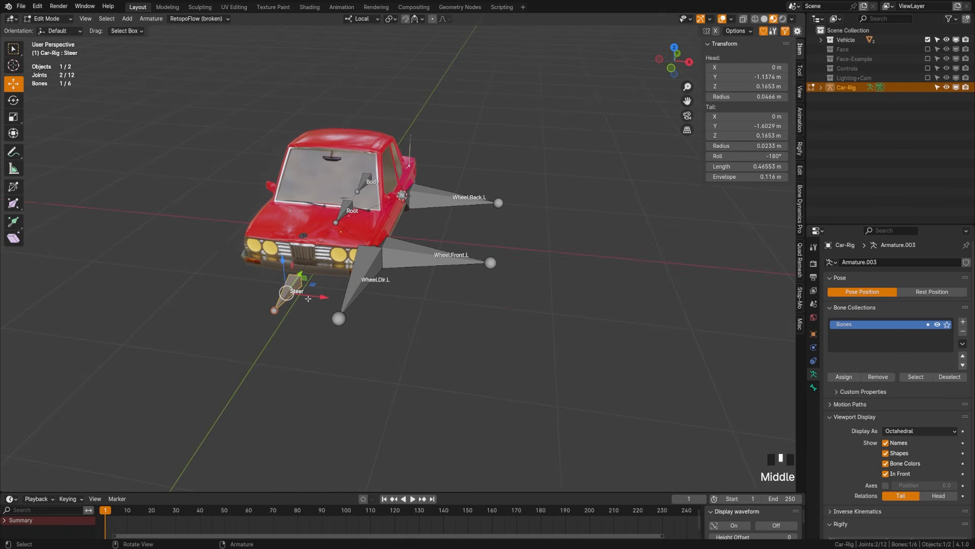
pyautogui.hotkey('ctrl', 'Tab')
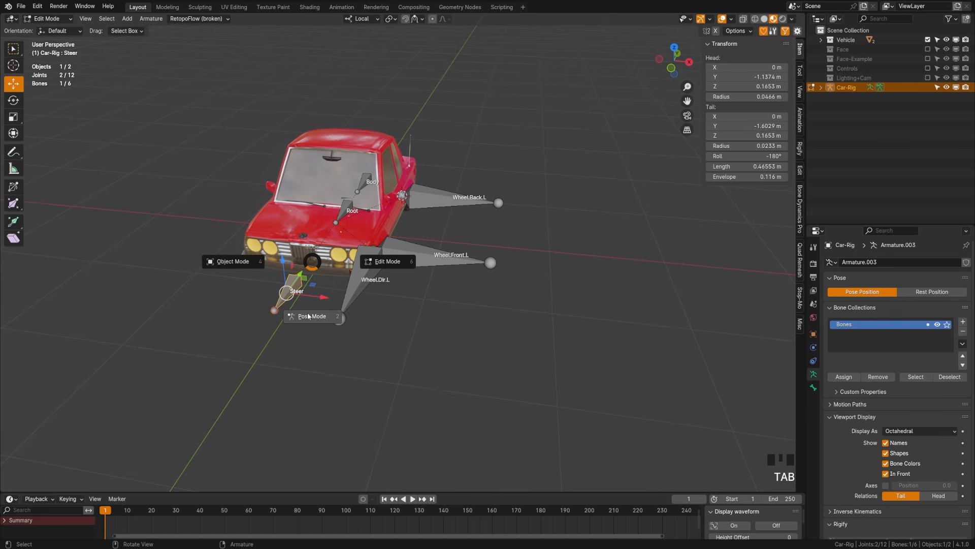
pyautogui.click(309, 312)
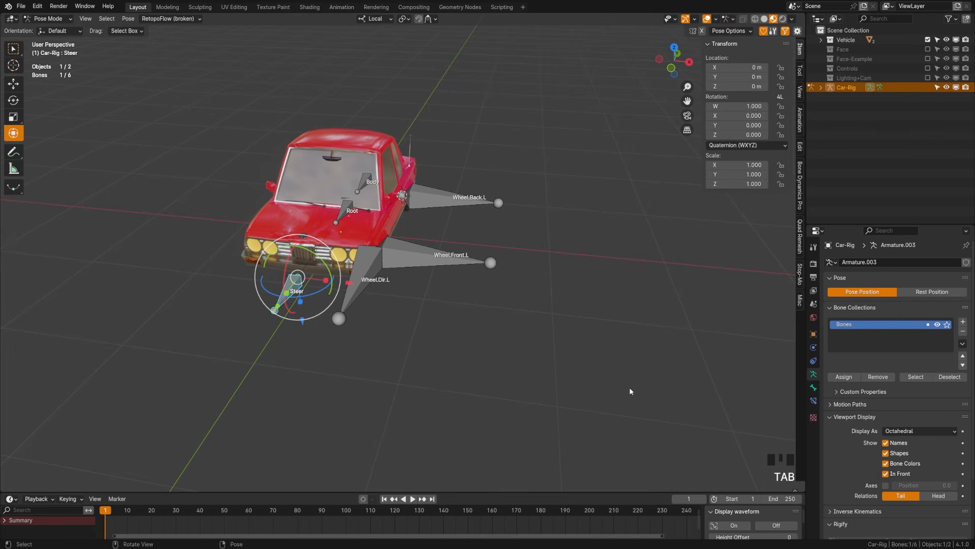
# Add a Limit Location bone constraint to the Steer bone.
pyautogui.click(813, 402)
pyautogui.click(867, 264)
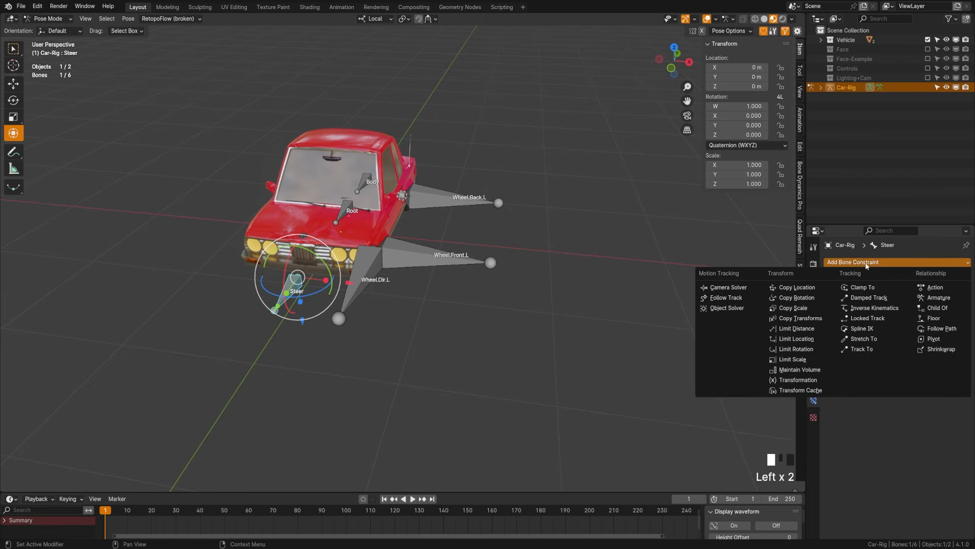
pyautogui.click(814, 341)
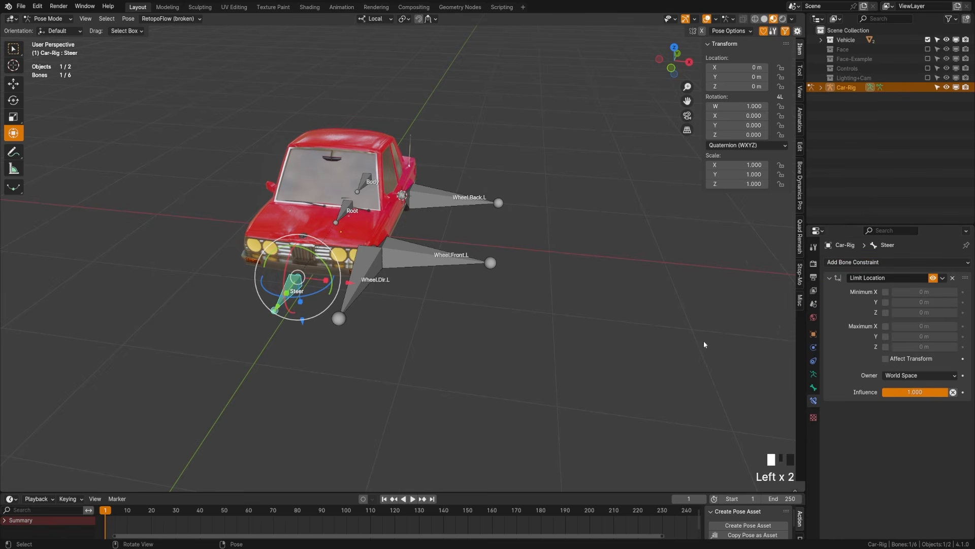
# Enable the Minimum X and Maximum X limits of Steer's Limit Location constraint and set its owner to Local Space.
pyautogui.moveTo(705, 344); pyautogui.dragTo(715, 390, button='middle')
pyautogui.keyDown('shift'); pyautogui.moveTo(715, 391); pyautogui.dragTo(731, 352, button='middle'); pyautogui.keyUp('shift')
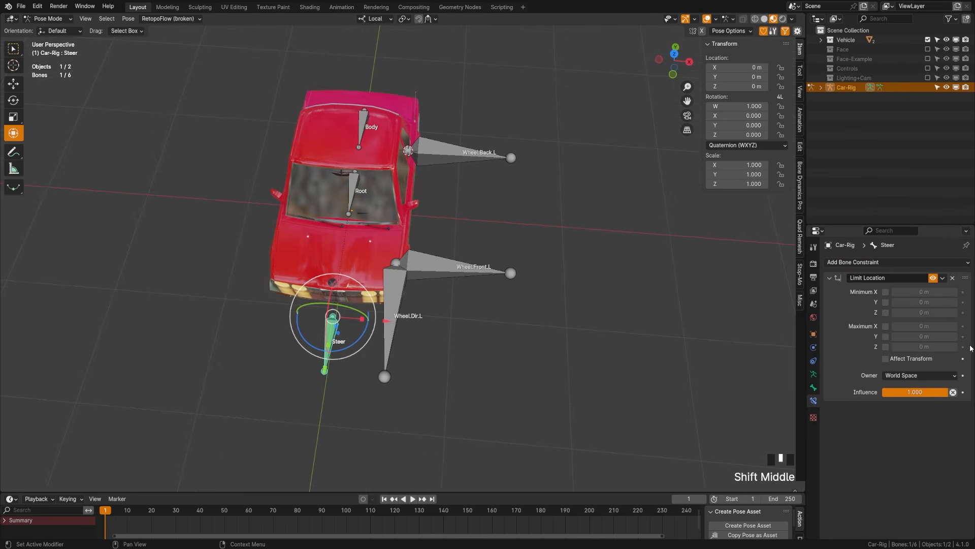
pyautogui.click(886, 293)
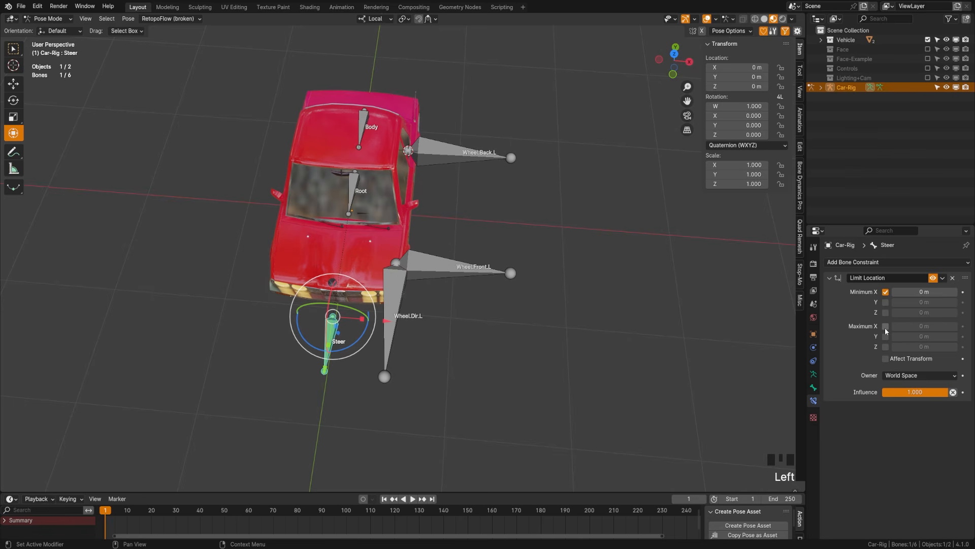
pyautogui.click(886, 327)
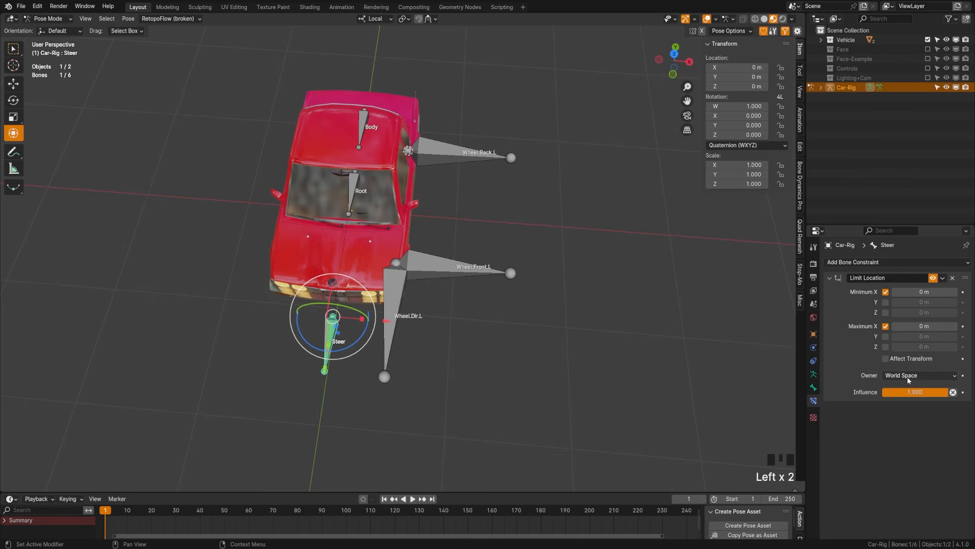
pyautogui.moveTo(913, 382); pyautogui.dragTo(894, 431)
pyautogui.moveTo(394, 355); pyautogui.dragTo(410, 365, button='middle')
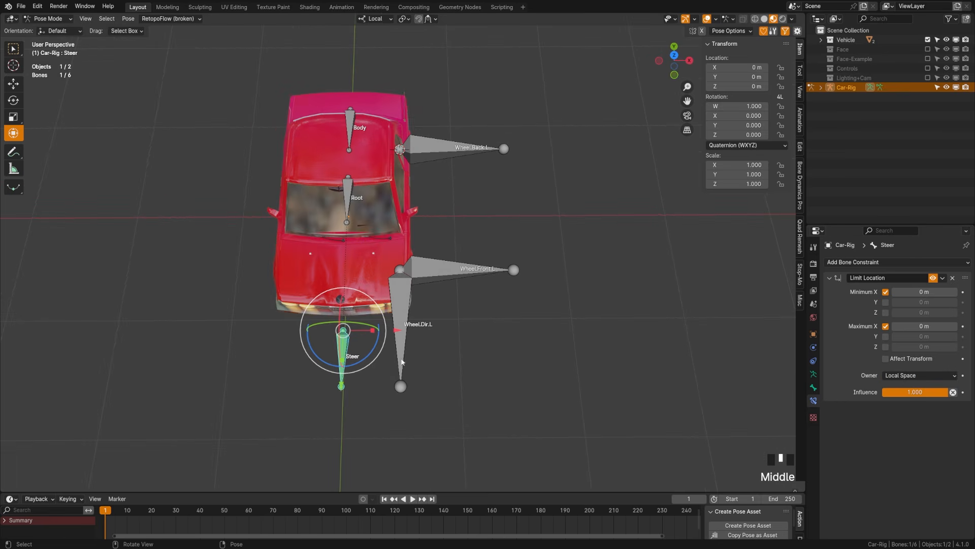
pyautogui.click(914, 375)
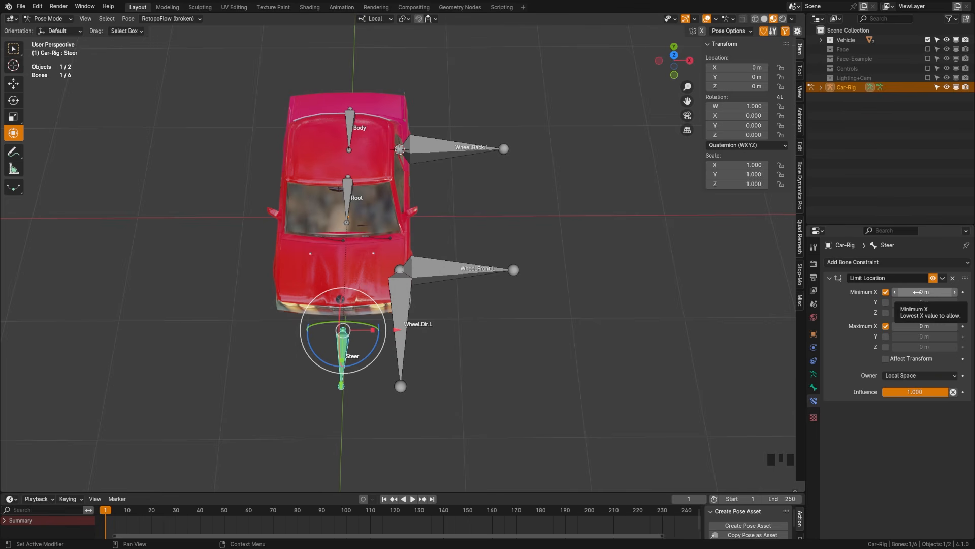
# Set the Limit Location constraint's Minimum X to -1 m and Maximum X to 1 m, and enable Affect Transform.
pyautogui.click(917, 292)
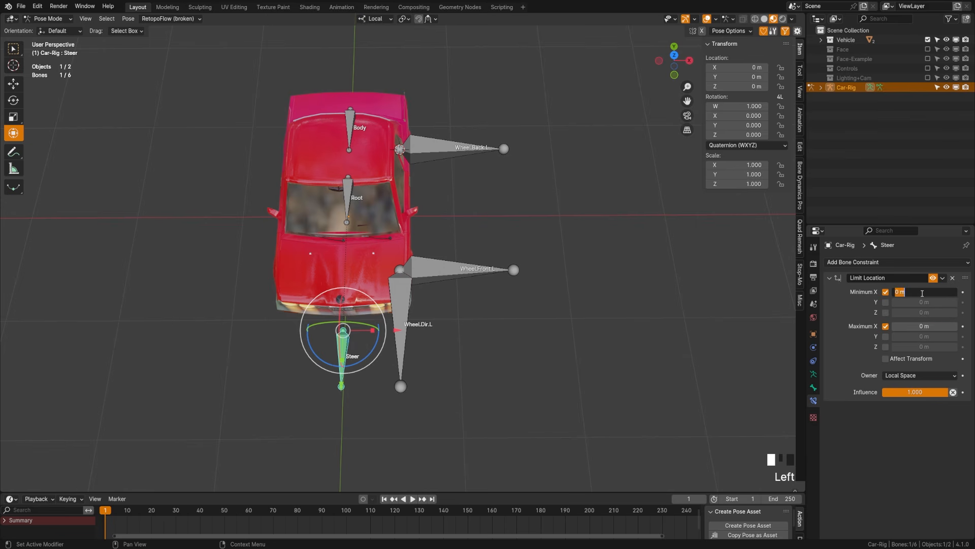
pyautogui.doubleClick(929, 328)
pyautogui.press('Return')
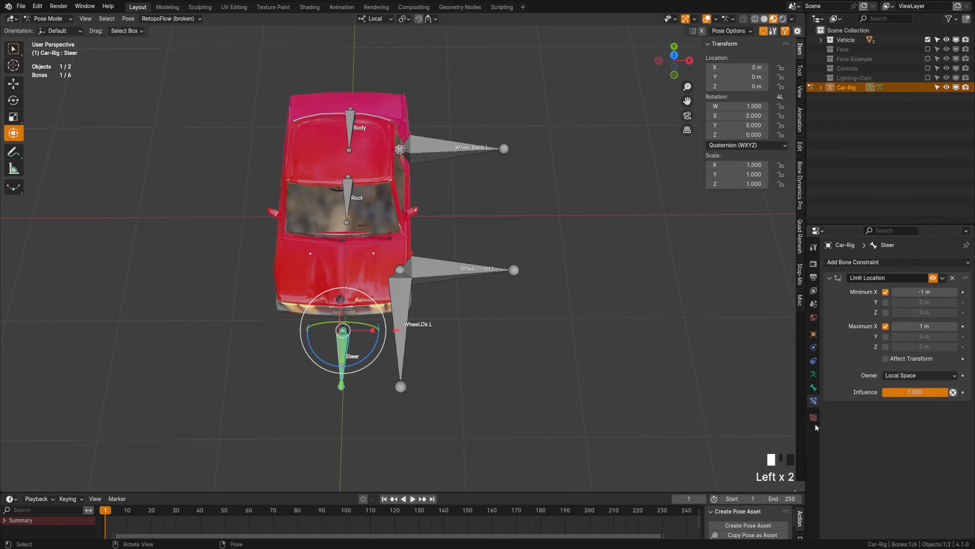
pyautogui.click(886, 358)
# Test the limit by moving the Steer bone sideways, and undo the move.
pyautogui.moveTo(343, 333); pyautogui.dragTo(217, 343)
pyautogui.hotkey('ctrl', 'z')
# Select the Wheel.Dir.L bone and add a Transformation bone constraint to it.
pyautogui.click(400, 330)
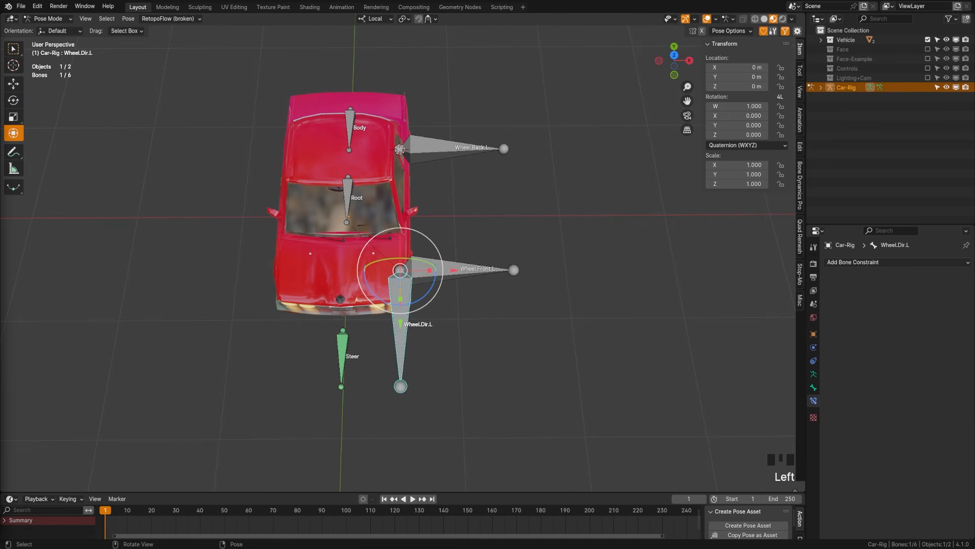
pyautogui.click(414, 331)
pyautogui.click(853, 262)
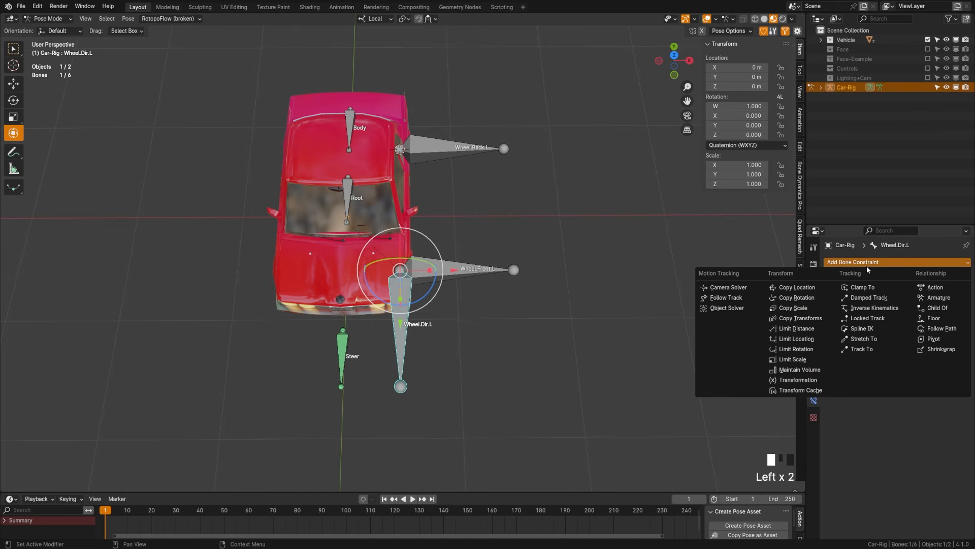
pyautogui.click(817, 380)
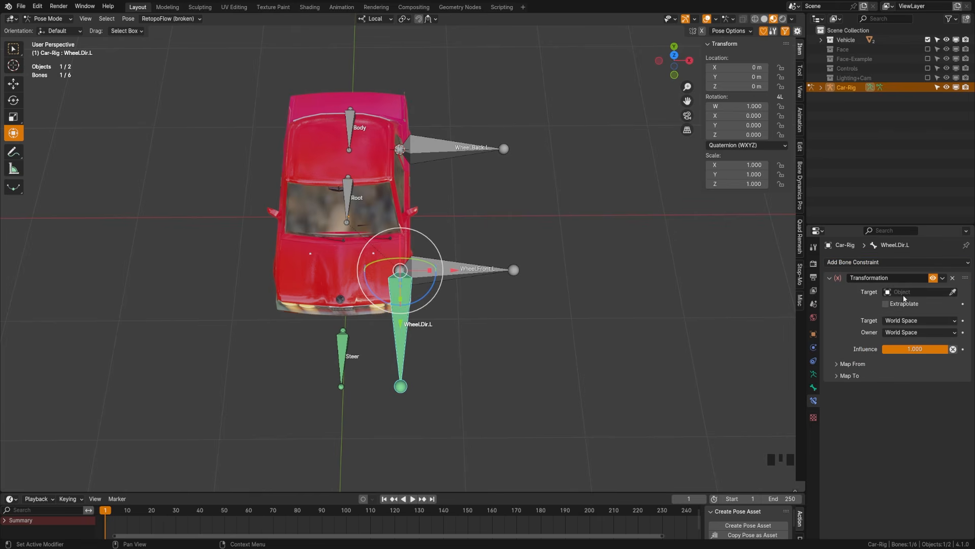
# Target the Transformation constraint at Car-Rig's Steer bone, with both target and owner set to Local Space.
pyautogui.click(954, 292)
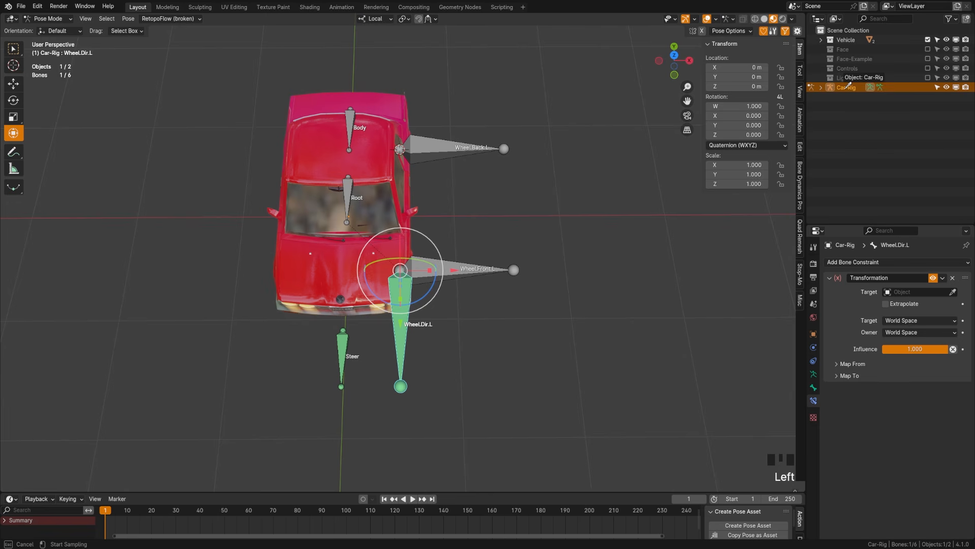
pyautogui.click(848, 85)
pyautogui.click(912, 304)
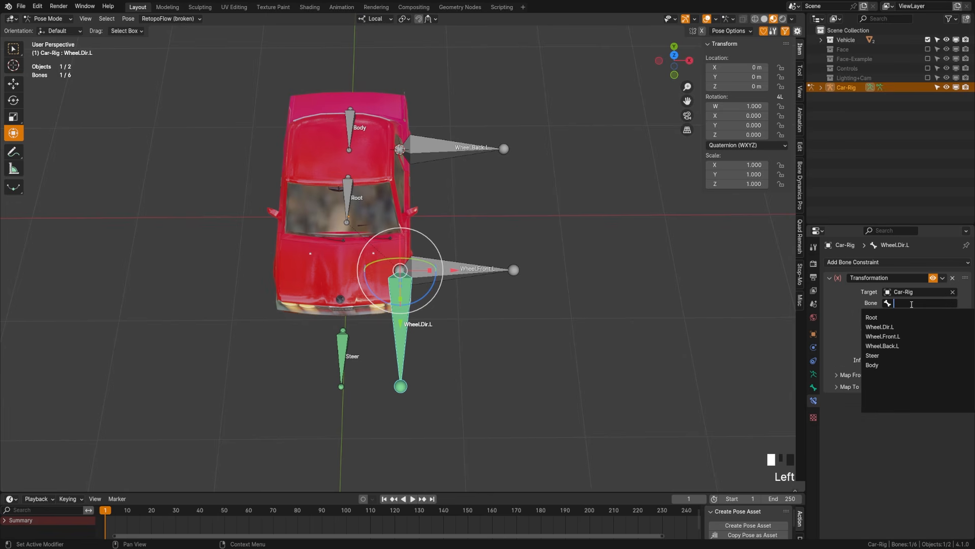
pyautogui.click(895, 356)
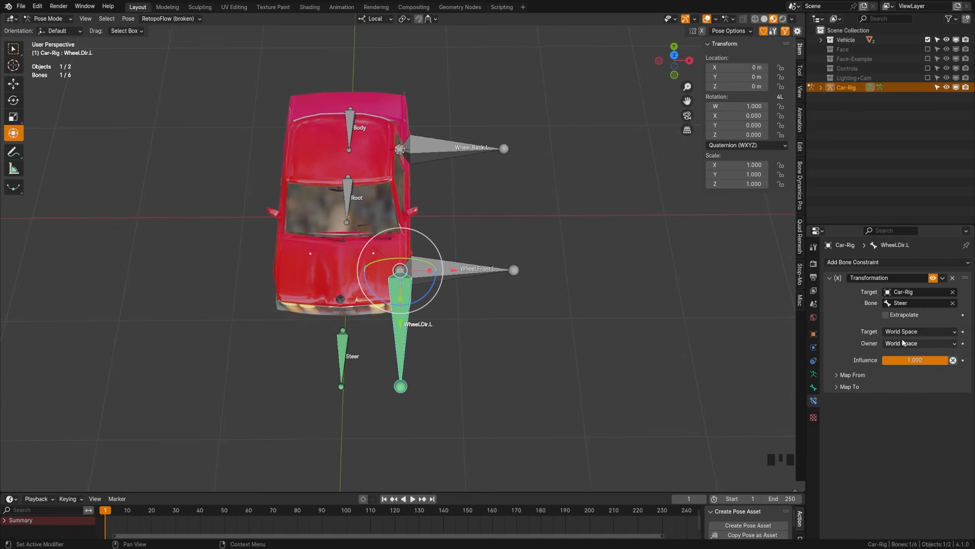
pyautogui.moveTo(907, 333); pyautogui.dragTo(907, 397)
pyautogui.click(909, 344)
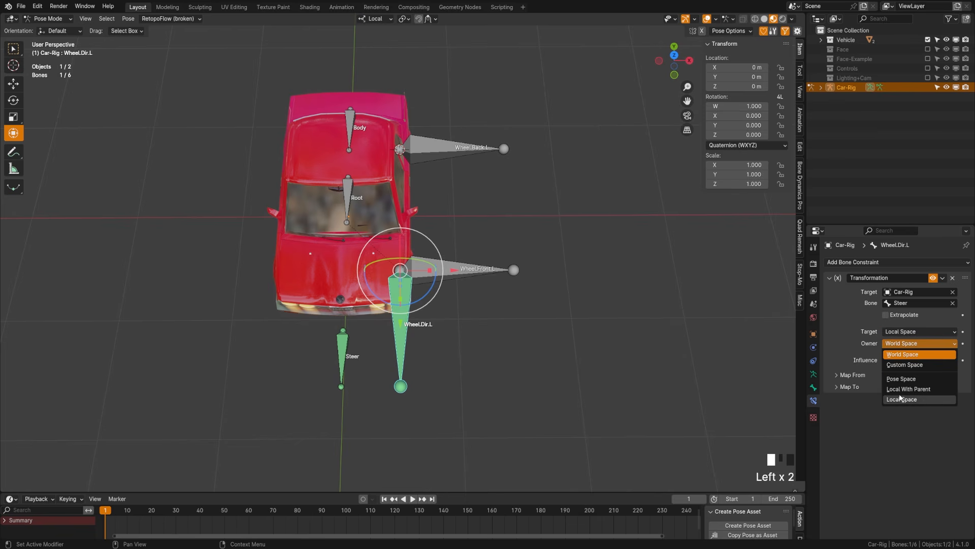
pyautogui.click(900, 399)
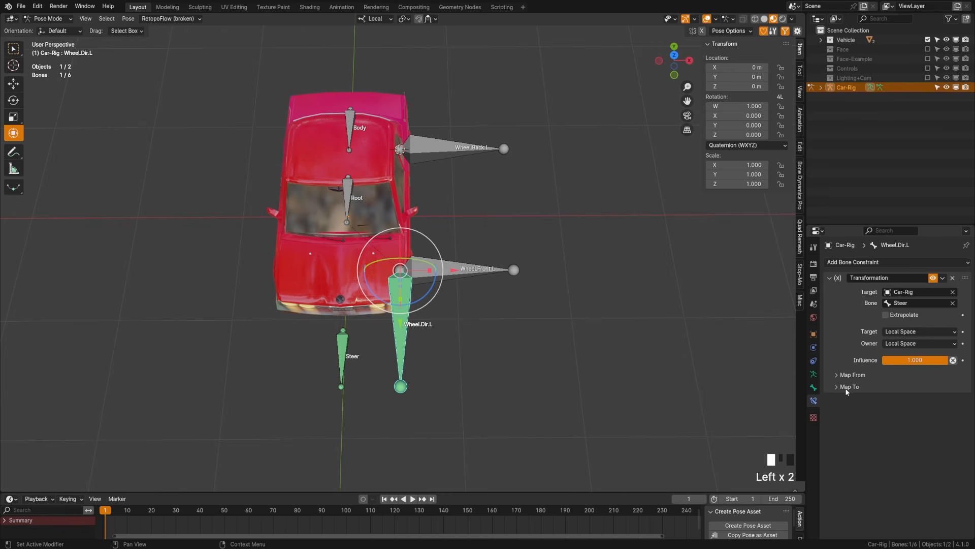
# Set the constraint's Map From Location range on X to a minimum of -1 m and a maximum of 1 m.
pyautogui.click(857, 377)
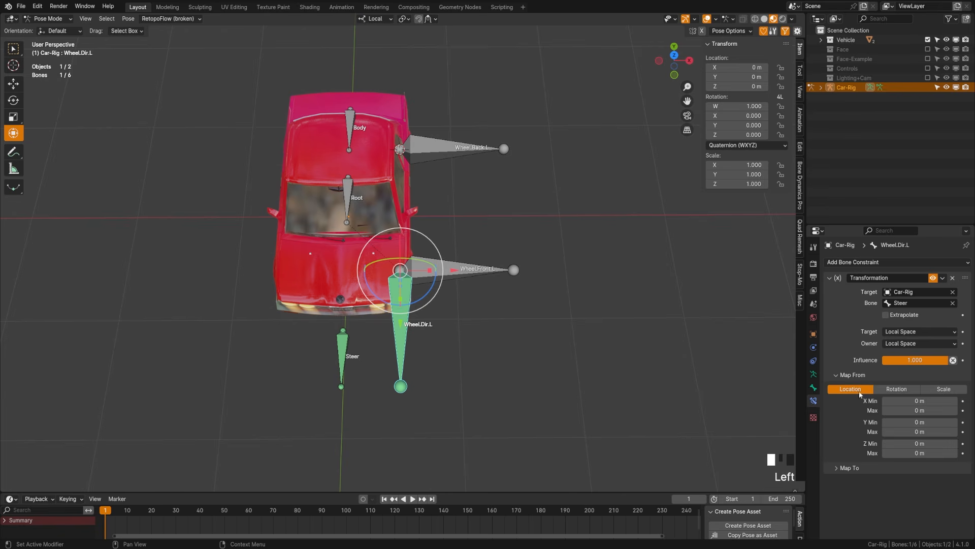
pyautogui.click(849, 468)
pyautogui.scroll(-5, 895, 422)
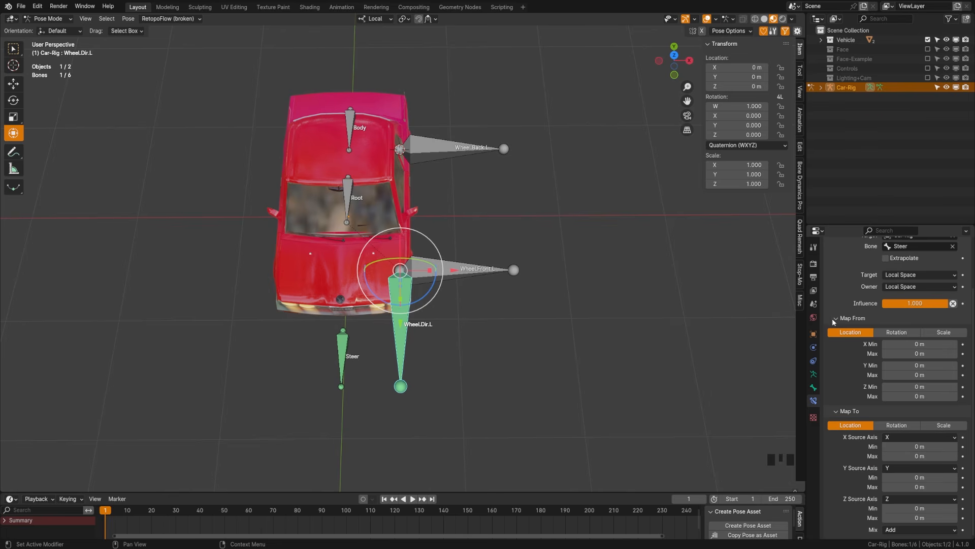
pyautogui.click(939, 344)
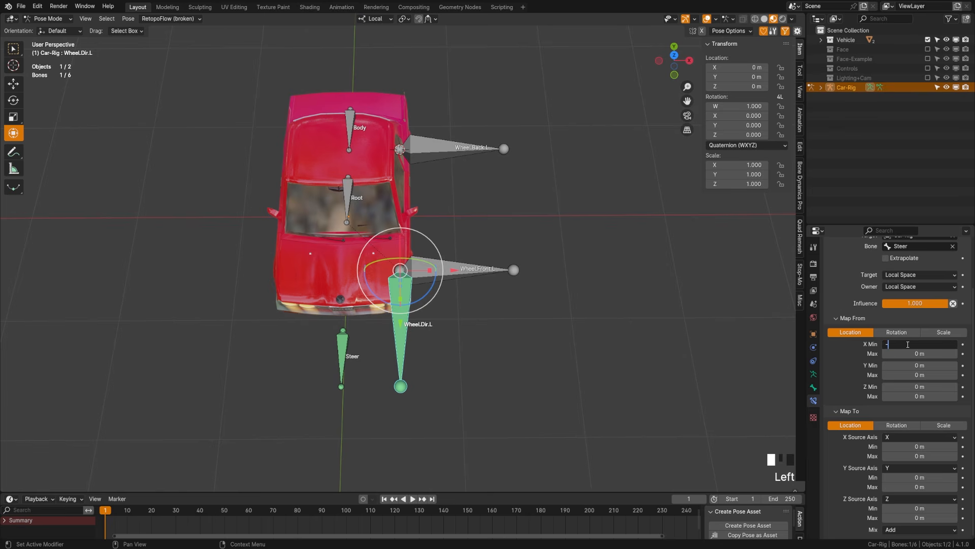
pyautogui.write('-1')
pyautogui.press('Tab')
pyautogui.write('1')
pyautogui.press('Return')
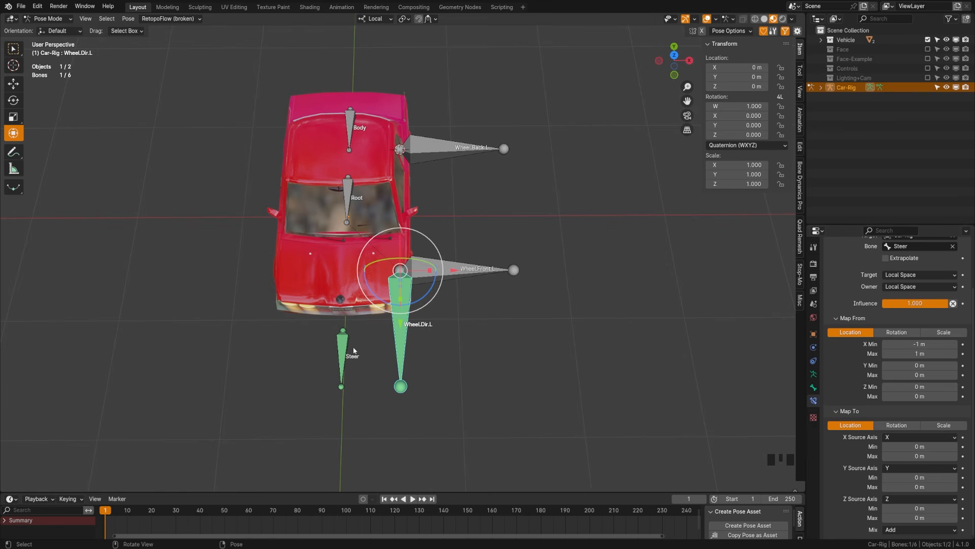
# Set the constraint's Map To mode to Rotation, and check the turning axis by rotating Wheel.Dir.L and undoing the rotation.
pyautogui.click(902, 426)
pyautogui.scroll(-4, 962, 507)
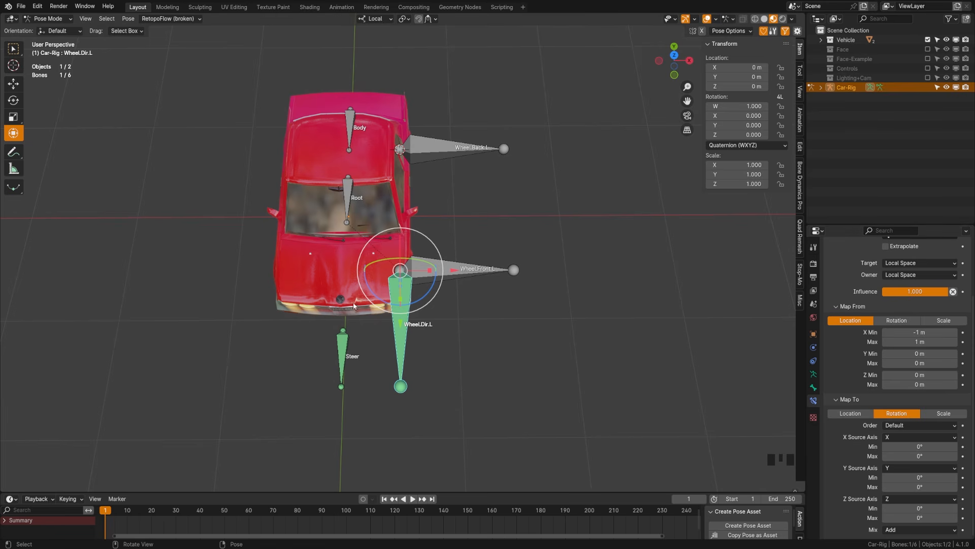
pyautogui.moveTo(415, 307); pyautogui.dragTo(386, 318)
pyautogui.hotkey('ctrl', 'z')
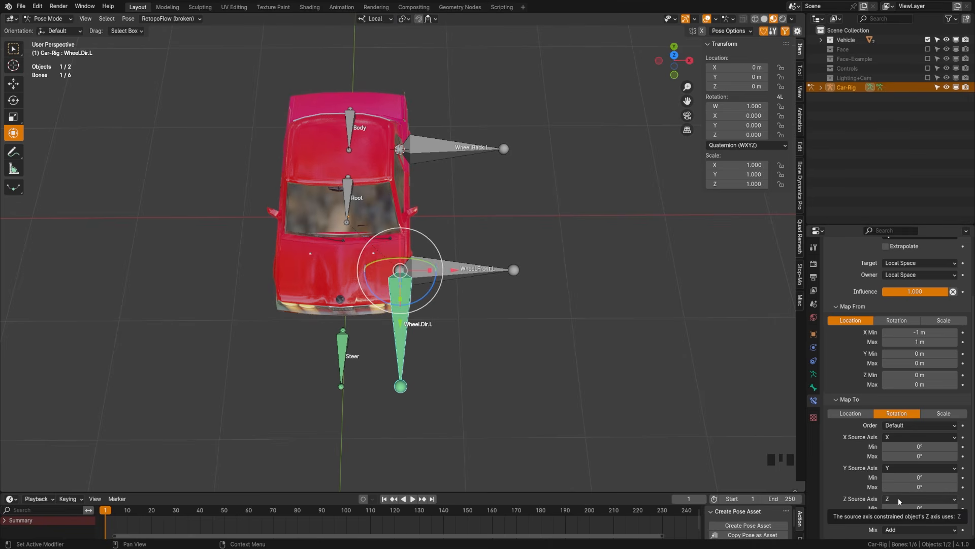
# Map the Z rotation to source axis X with a minimum of 15° and a maximum of -15°.
pyautogui.click(898, 501)
pyautogui.click(918, 508)
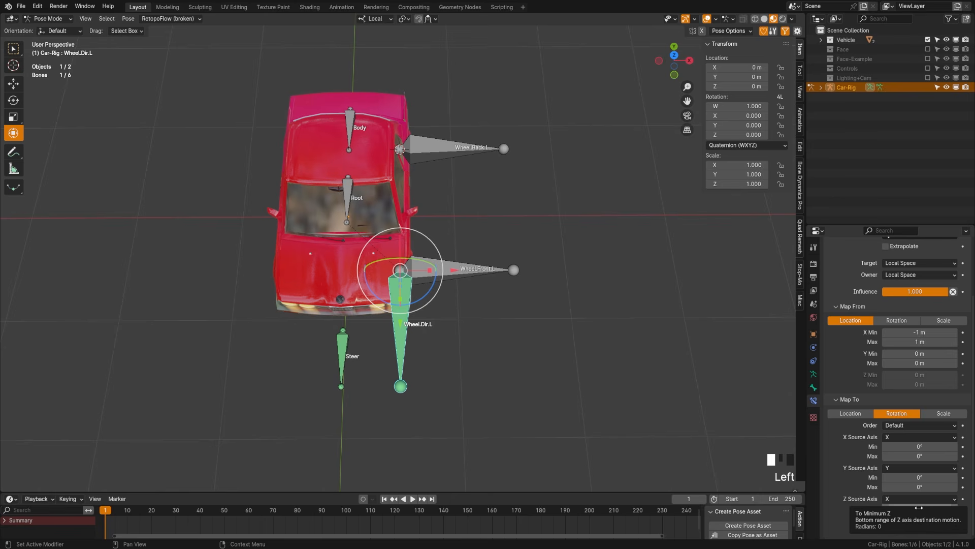
pyautogui.doubleClick(919, 508)
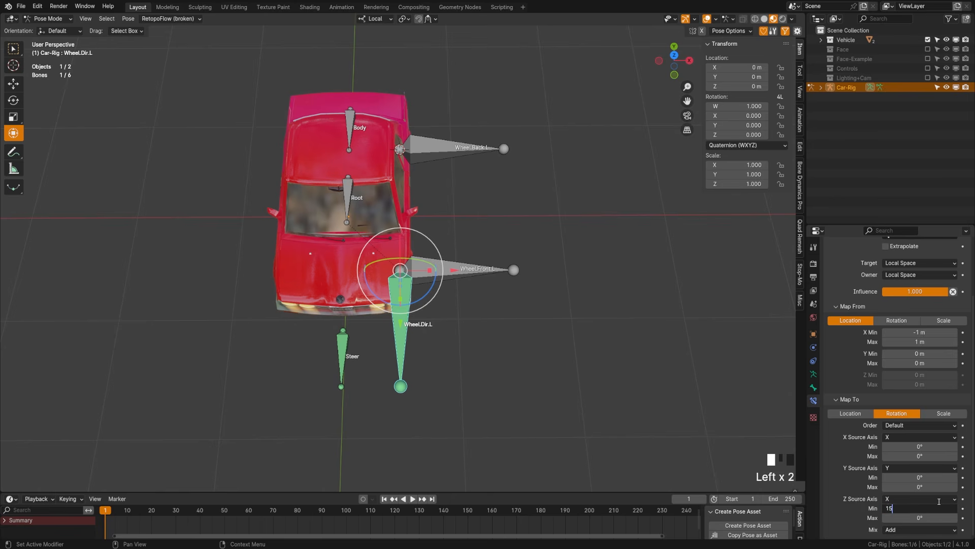
pyautogui.write('15')
pyautogui.press('Tab')
pyautogui.write('-15')
pyautogui.press('Return')
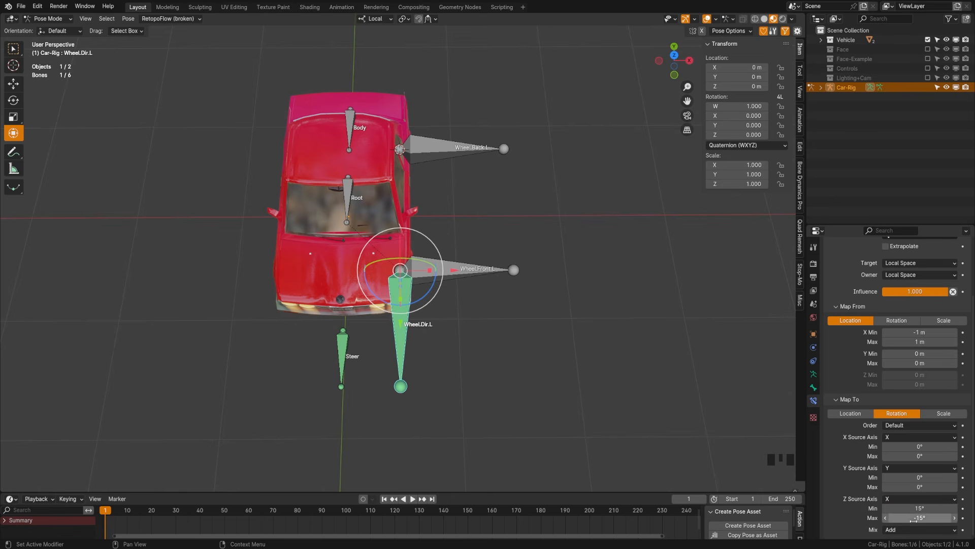
# Test the front-wheel steering by moving the Steer bone sideways, and undo the move.
pyautogui.click(343, 358)
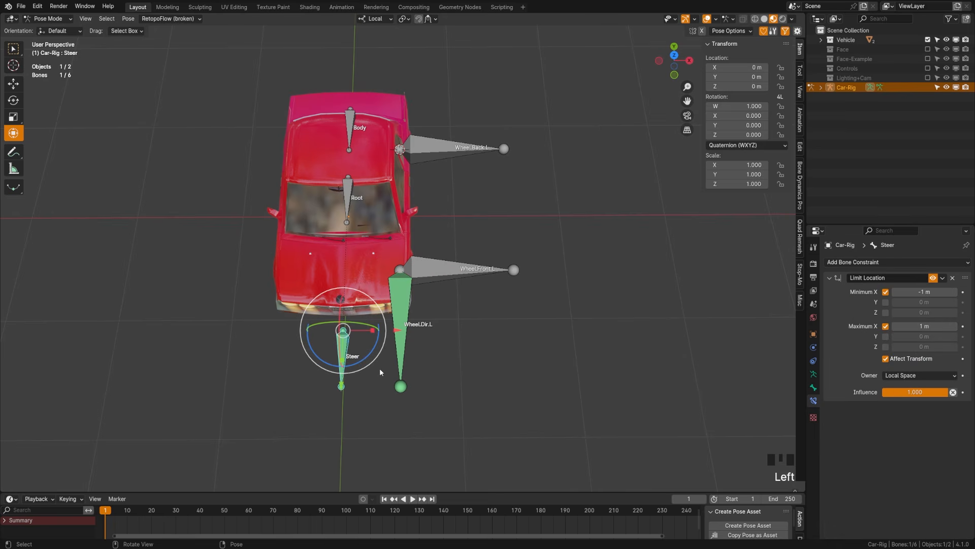
pyautogui.moveTo(392, 339); pyautogui.dragTo(264, 338)
pyautogui.hotkey('ctrl', 'z')
# Select the Body bone and add a Transformation bone constraint to it.
pyautogui.click(350, 133)
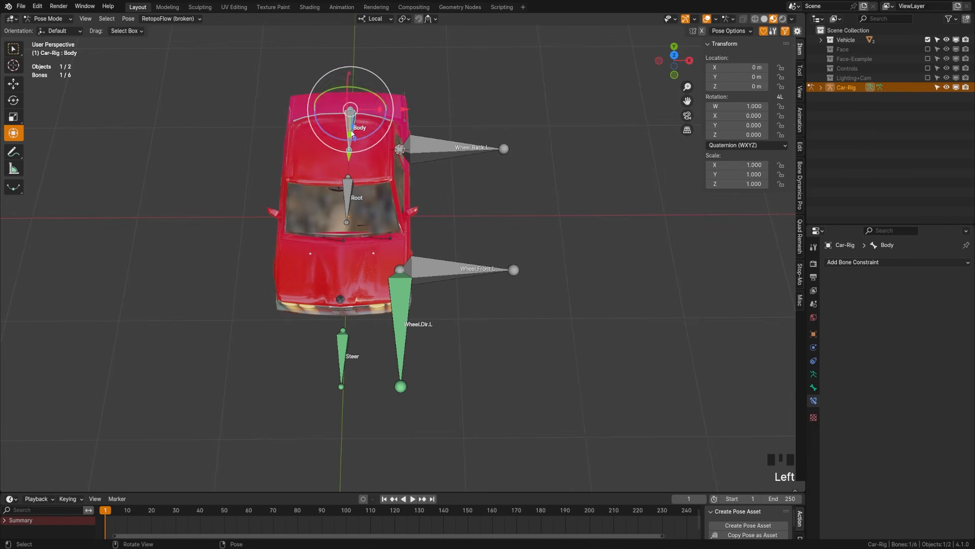
pyautogui.click(865, 264)
pyautogui.click(844, 265)
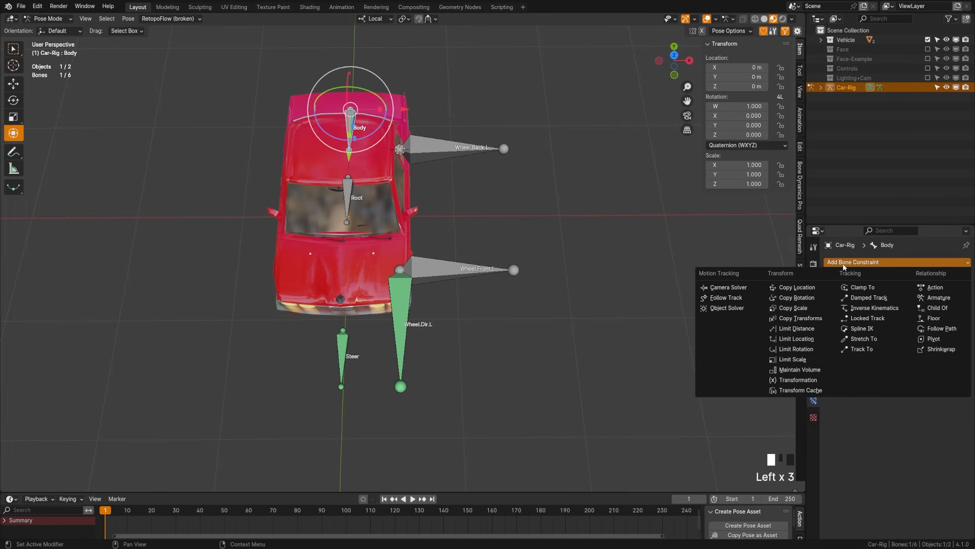
pyautogui.click(816, 381)
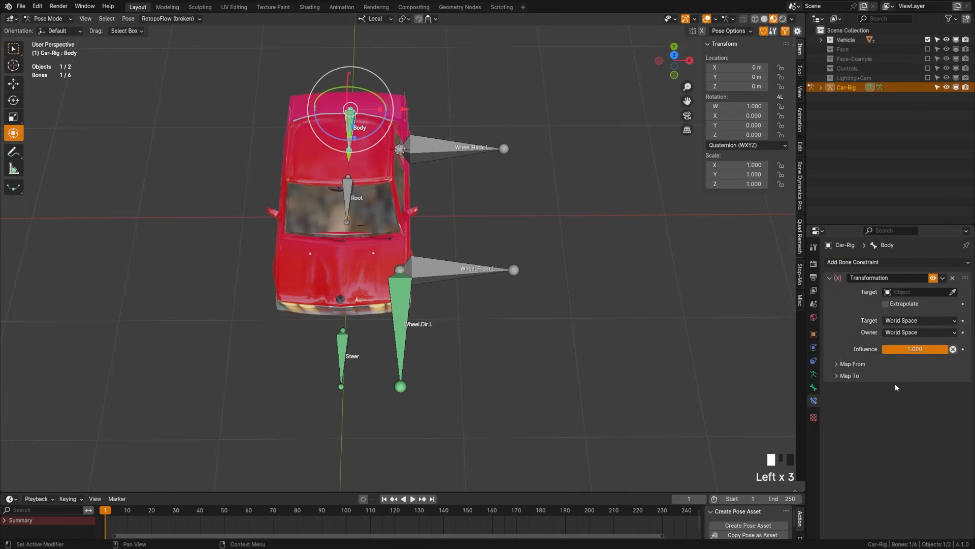
# Set Body's constraint to target Car-Rig's Steer bone, with target in Local Space and owner in Local With Parent.
pyautogui.moveTo(907, 322); pyautogui.dragTo(905, 352)
pyautogui.click(909, 332)
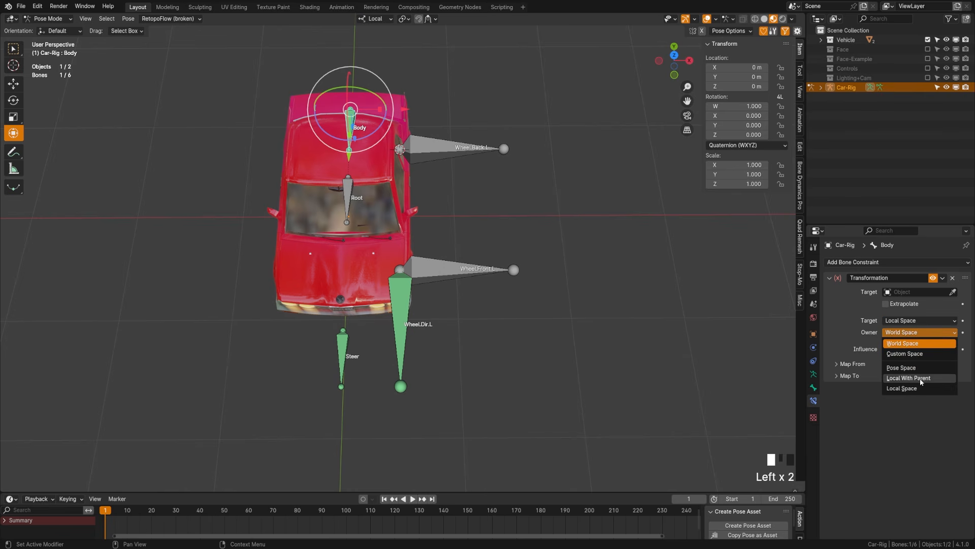
pyautogui.click(863, 365)
pyautogui.click(856, 457)
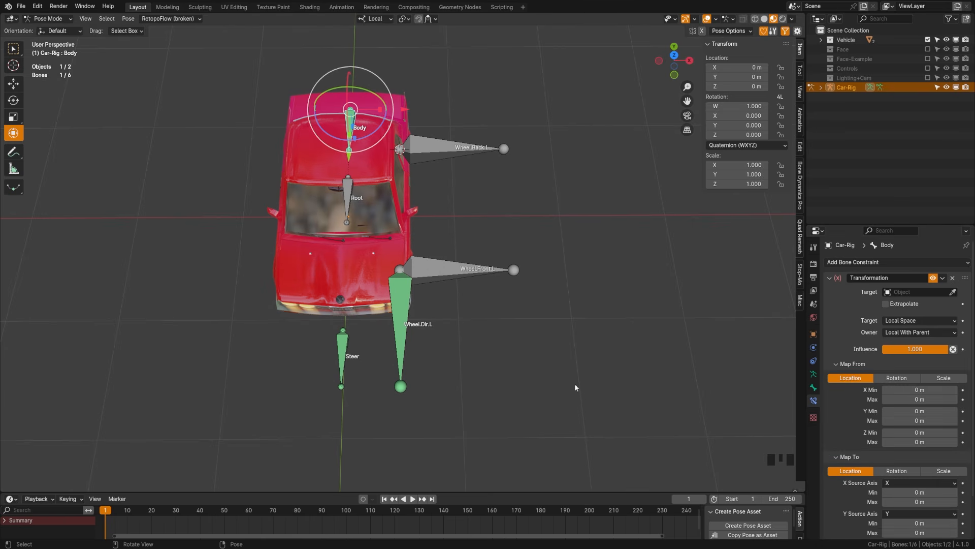
pyautogui.click(897, 292)
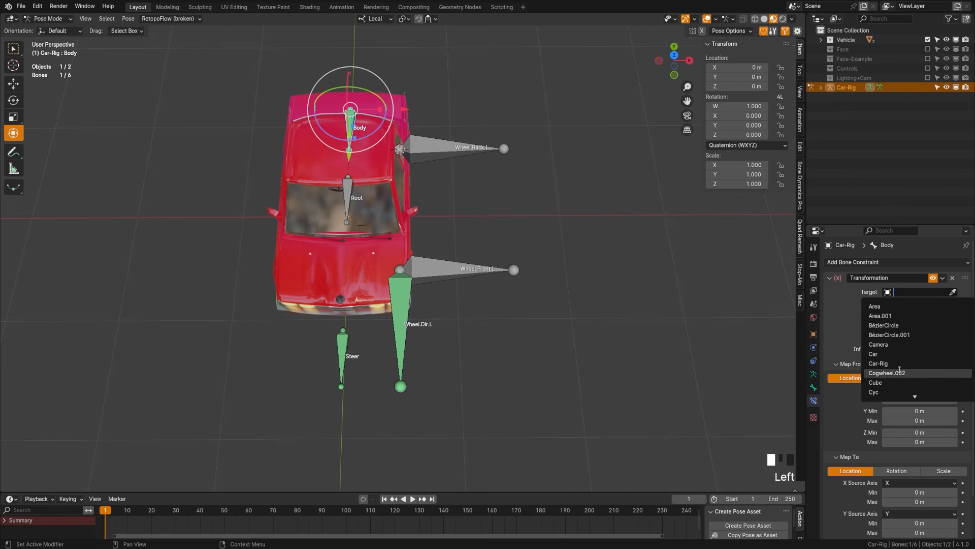
pyautogui.click(878, 363)
pyautogui.click(915, 303)
pyautogui.click(901, 358)
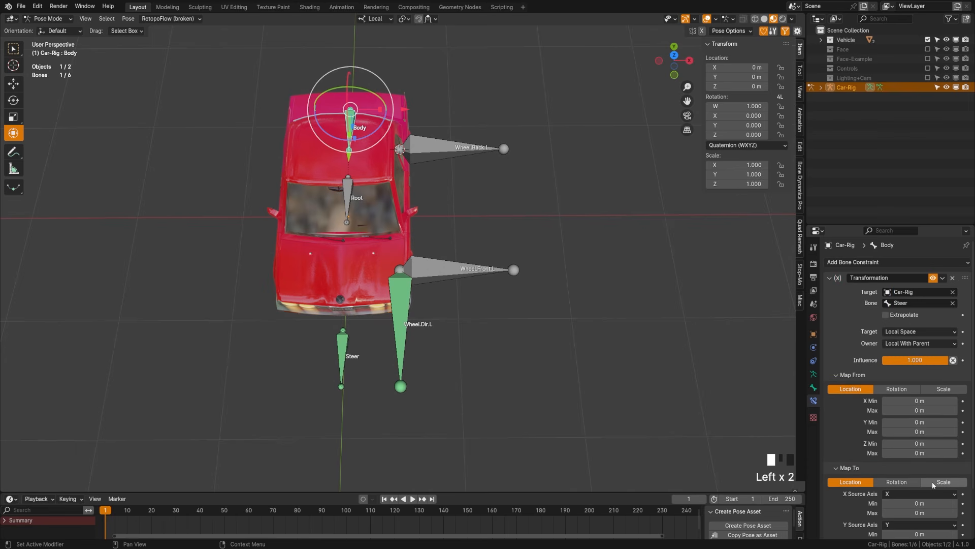
# Set the Map From Location X range of Body's constraint to -1 m minimum and 1 m maximum.
pyautogui.click(925, 400)
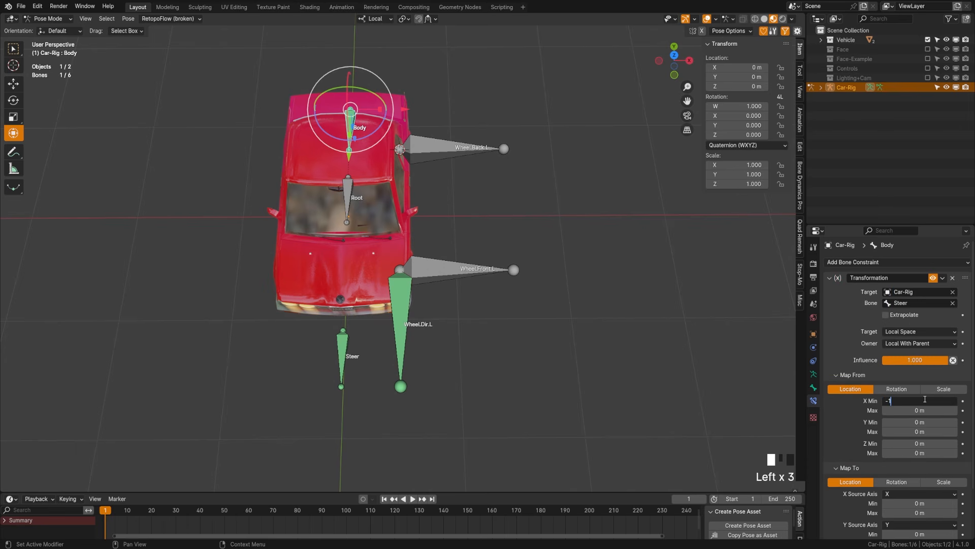
pyautogui.click(918, 410)
pyautogui.write('1')
pyautogui.press('Return')
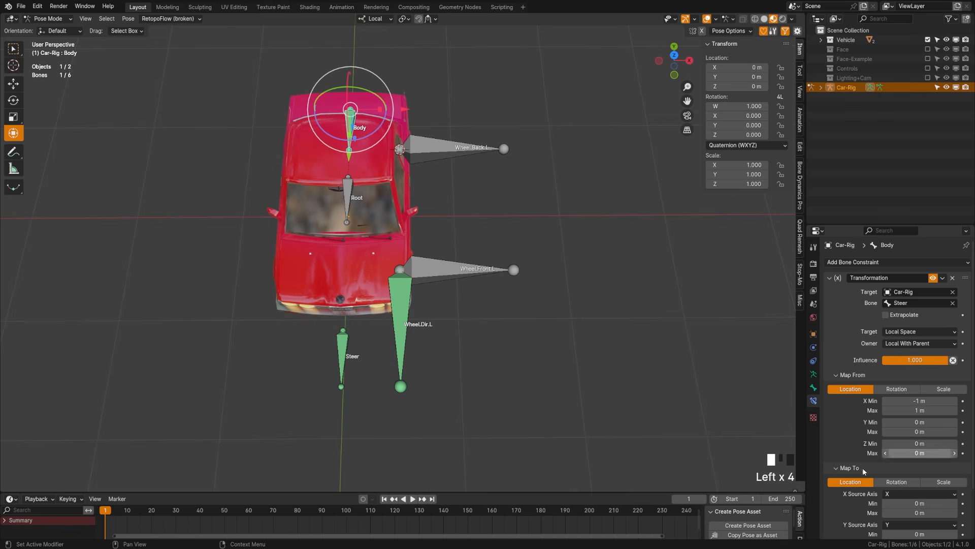
# Try rotating the Body bone to check its roll axis, and undo the rotation.
pyautogui.click(375, 97)
pyautogui.moveTo(375, 96)
pyautogui.mouseDown()
pyautogui.moveTo(339, 87)
pyautogui.moveTo(382, 100)
pyautogui.mouseUp()
pyautogui.hotkey('ctrl', 'z')
# Set Body's Map To mode to Rotation, with Y driven by source axis X from 10° minimum to -10° maximum.
pyautogui.scroll(-3, 896, 468)
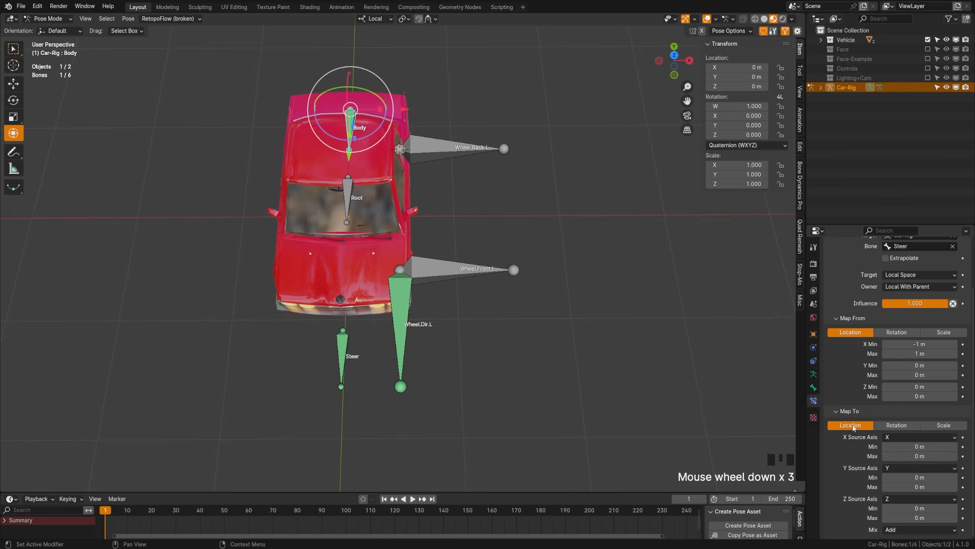
pyautogui.click(896, 426)
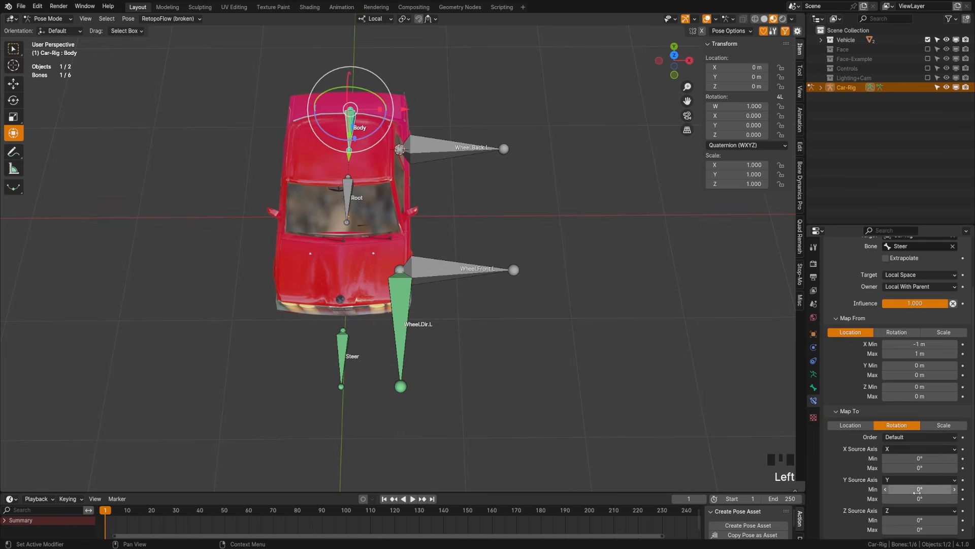
pyautogui.click(900, 481)
pyautogui.click(913, 491)
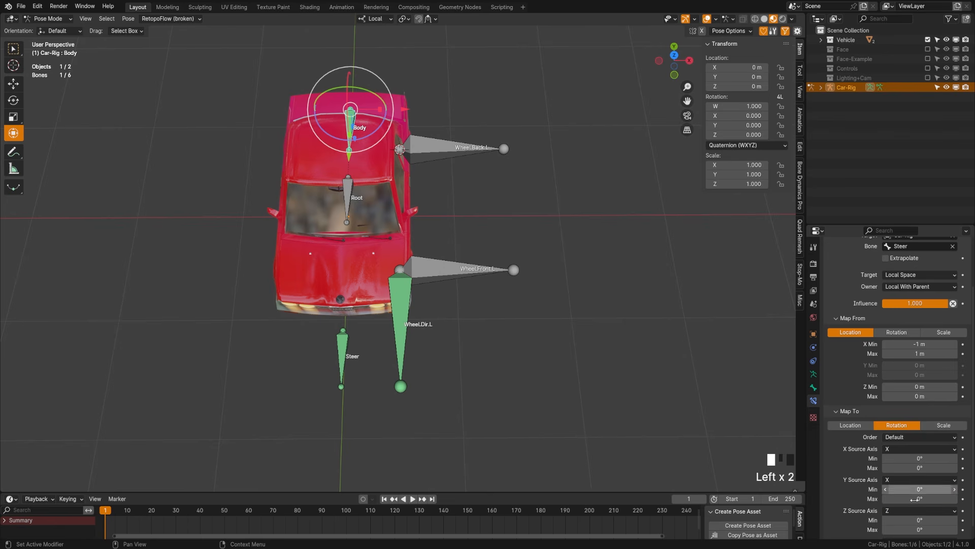
pyautogui.click(918, 489)
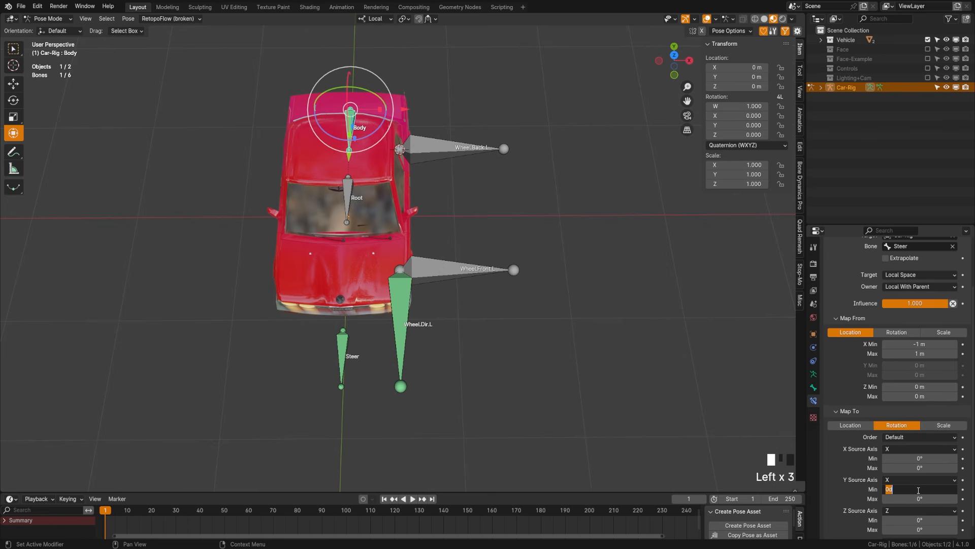
pyautogui.write('10')
pyautogui.press('Tab')
pyautogui.write('-10')
pyautogui.press('Return')
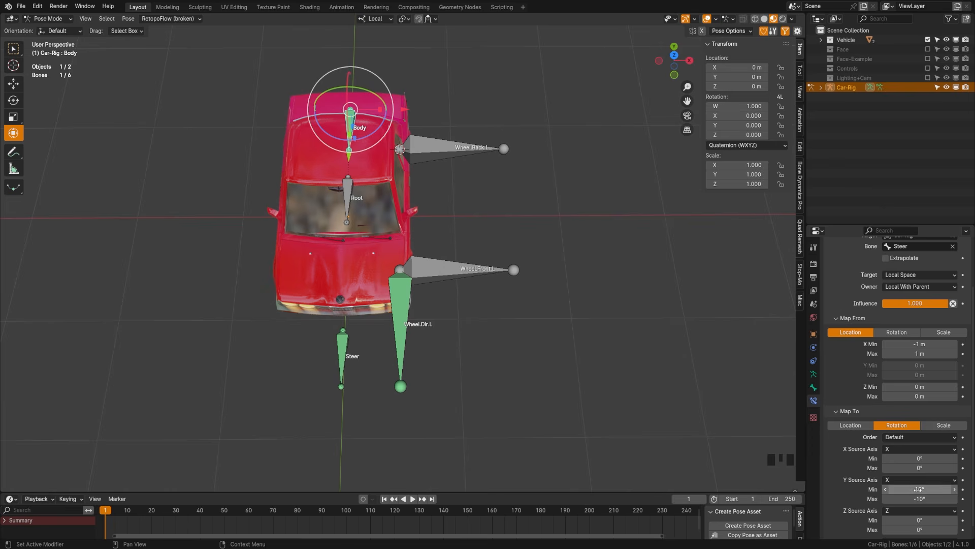
# Test the body roll by moving the Steer bone sideways, undo the move and deselect the bone.
pyautogui.click(343, 357)
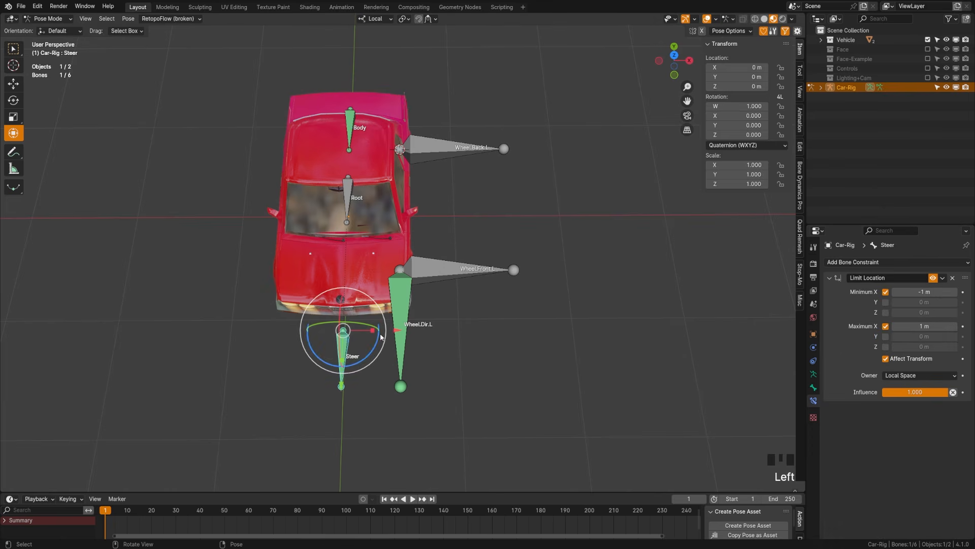
pyautogui.moveTo(395, 325); pyautogui.dragTo(457, 327)
pyautogui.hotkey('ctrl', 'z')
pyautogui.click(365, 259)
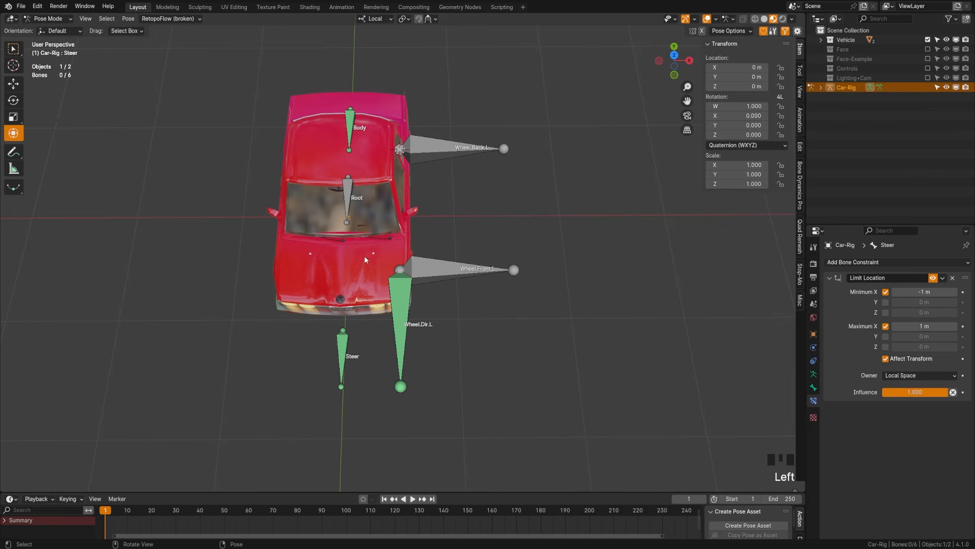
# Switch to Object Mode, select the Car object and try rotating it in the front view.
pyautogui.press('Tab')
pyautogui.click(375, 280)
pyautogui.press('KP_1')
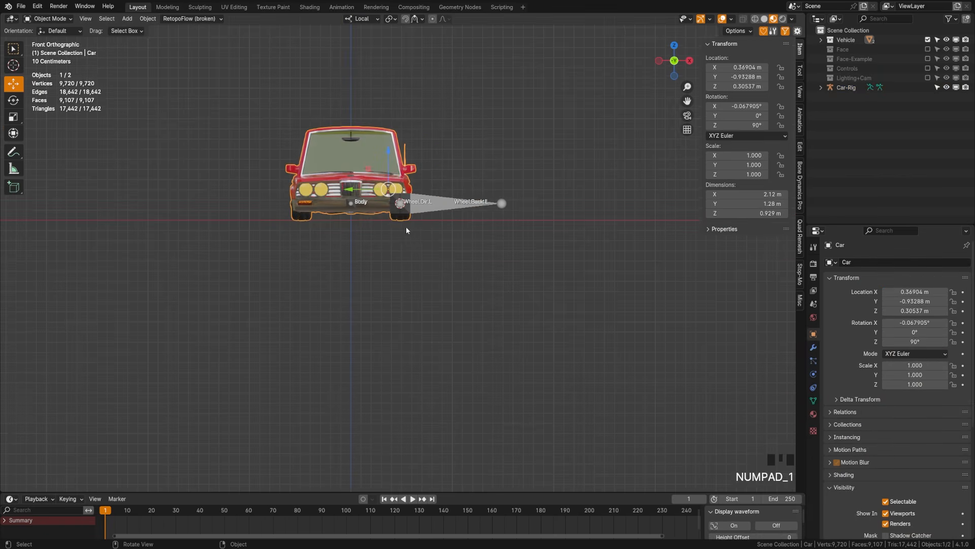
pyautogui.keyDown('shift'); pyautogui.moveTo(406, 226); pyautogui.dragTo(411, 265, button='middle'); pyautogui.keyUp('shift')
pyautogui.press('r')
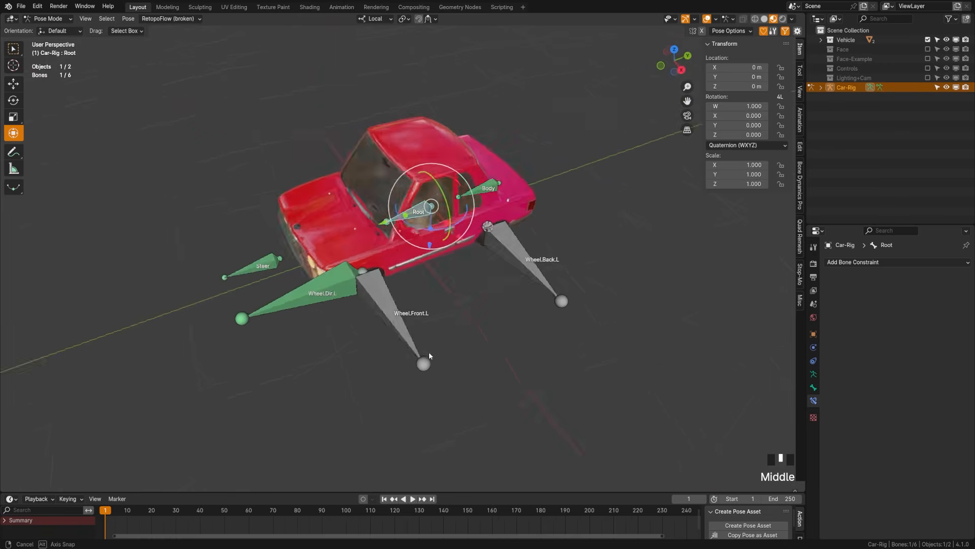
# Test the whole rig by moving the Root bone forward along its Y axis, and undo the move.
pyautogui.moveTo(429, 352); pyautogui.dragTo(397, 300, button='middle')
pyautogui.click(396, 300)
pyautogui.click(372, 235)
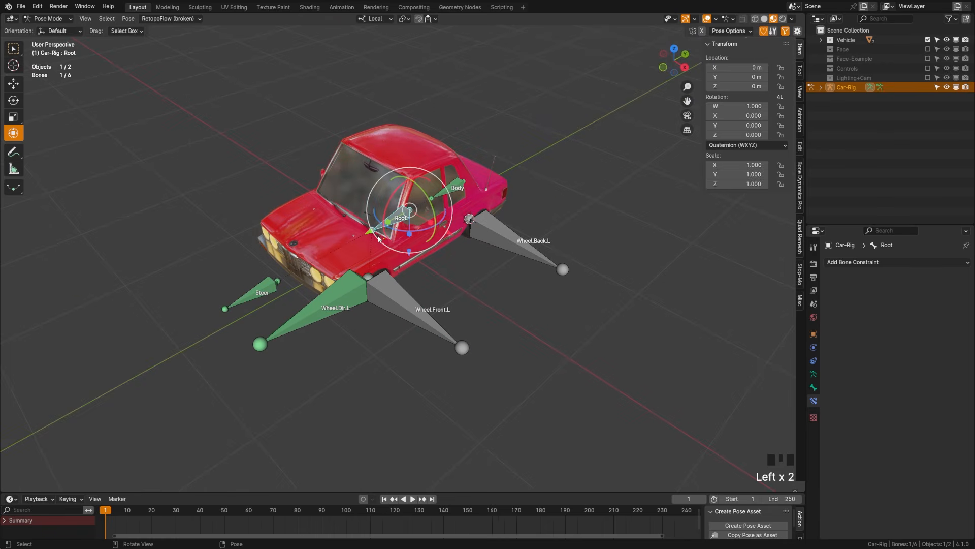
pyautogui.click(372, 235)
pyautogui.moveTo(371, 235); pyautogui.dragTo(250, 309)
pyautogui.hotkey('ctrl', 'z')
pyautogui.moveTo(429, 327); pyautogui.dragTo(460, 357, button='middle')
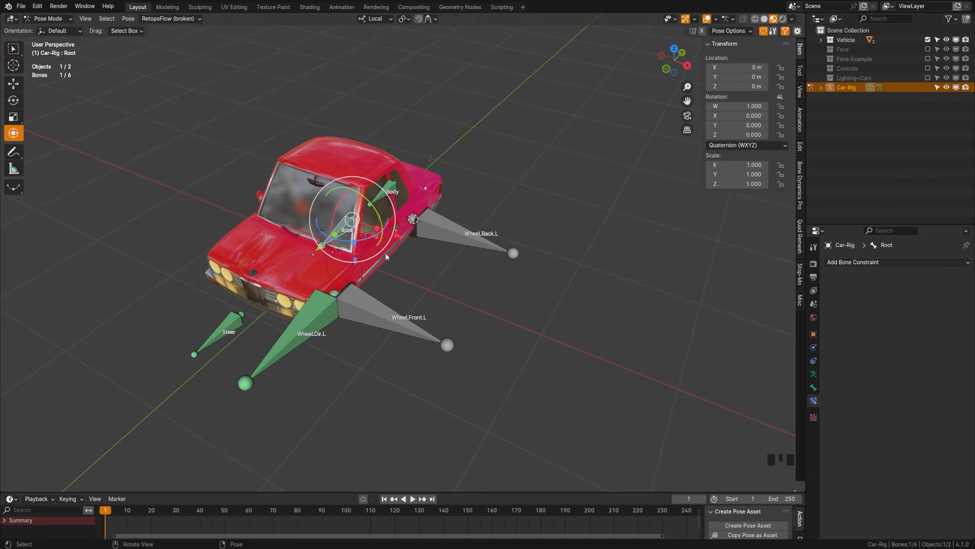
# Copy the Root bone's Y location as a new driver.
pyautogui.click(369, 20)
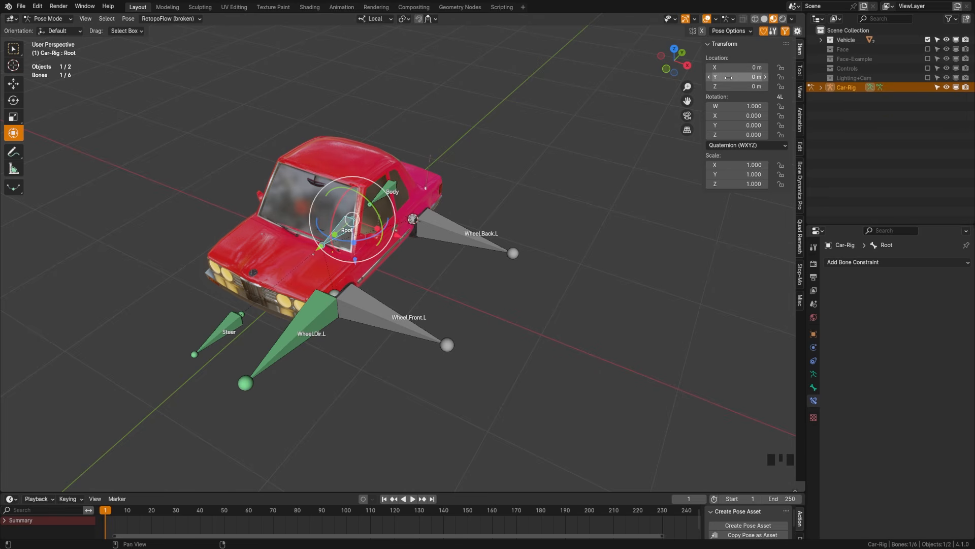
pyautogui.rightClick(742, 77)
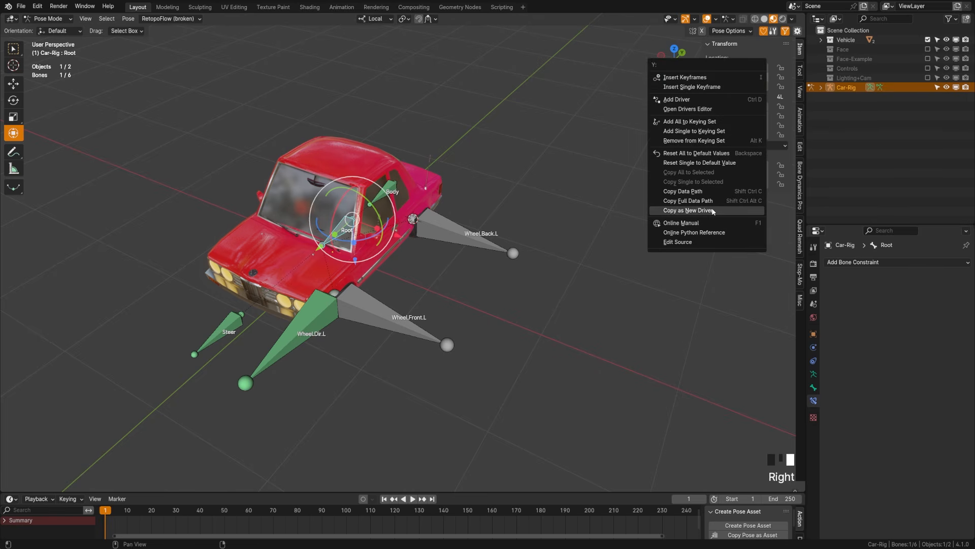
pyautogui.click(711, 201)
# Set the Wheel.Front.L bone's rotation mode to XYZ Euler and paste the copied driver onto its Y rotation.
pyautogui.click(384, 328)
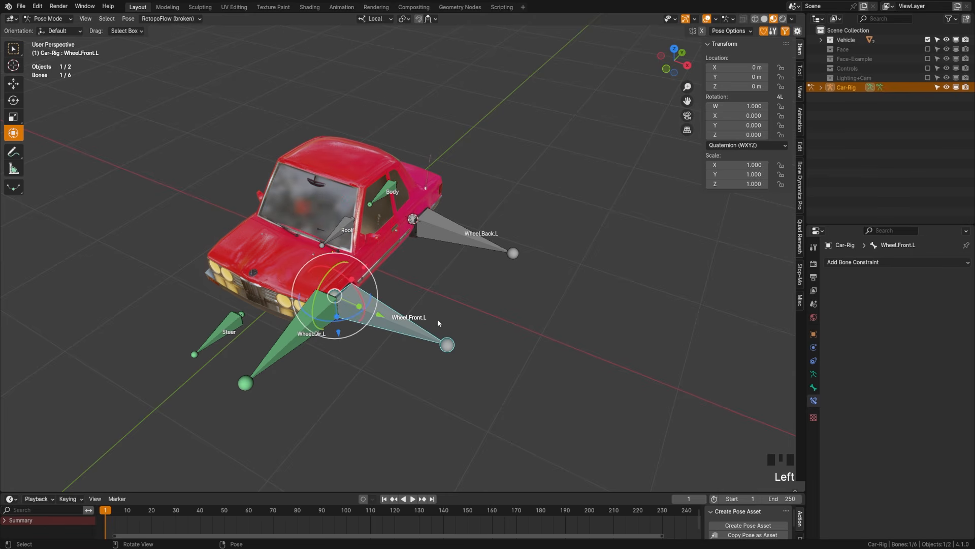
pyautogui.click(746, 146)
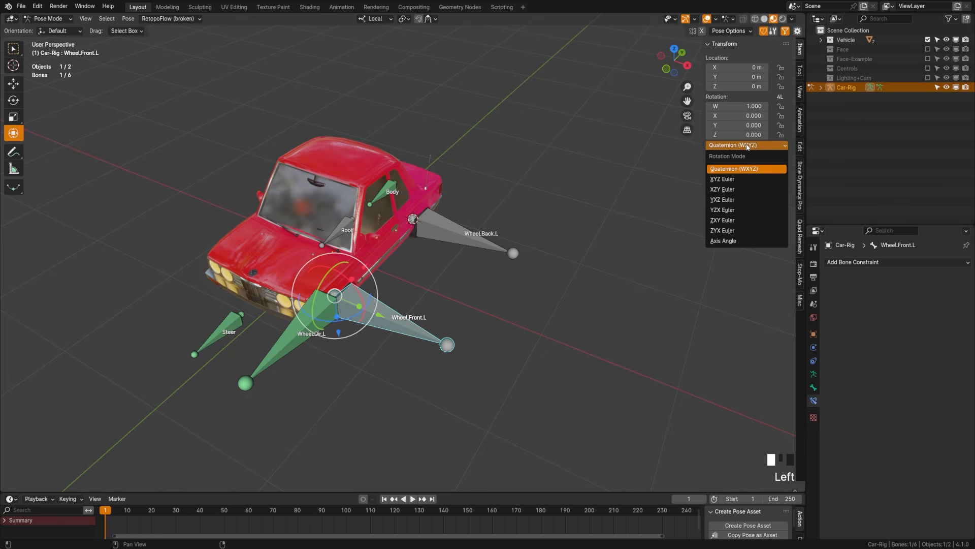
pyautogui.click(742, 178)
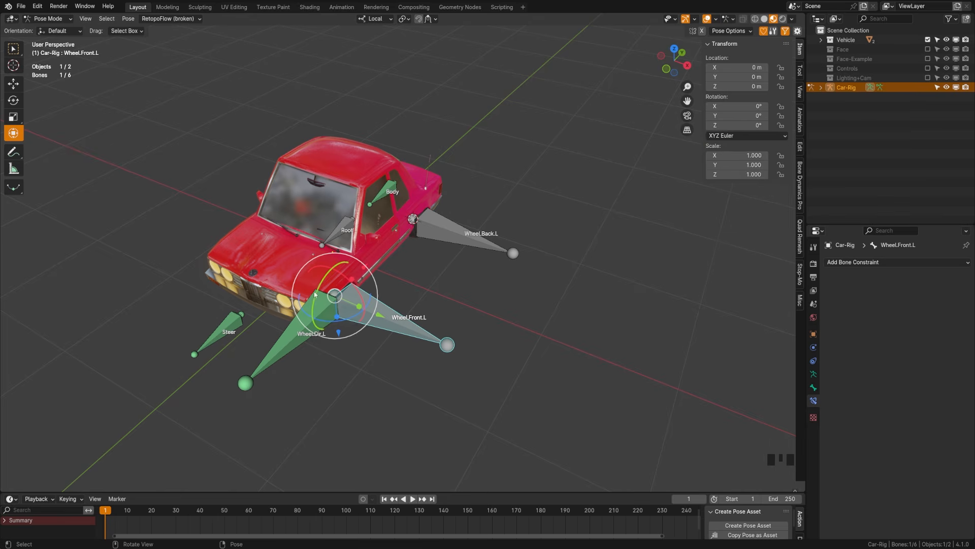
pyautogui.moveTo(327, 275); pyautogui.dragTo(314, 314)
pyautogui.hotkey('ctrl', 'z')
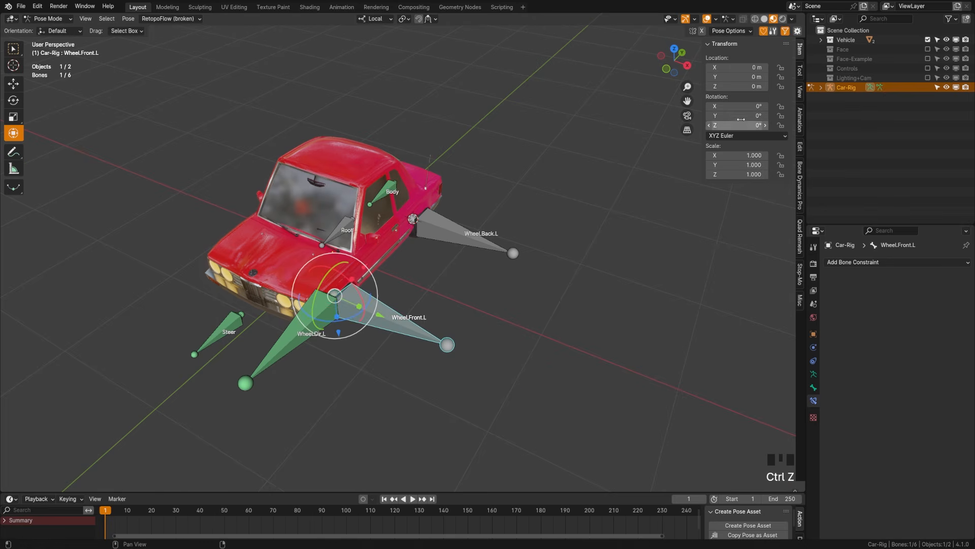
pyautogui.rightClick(731, 117)
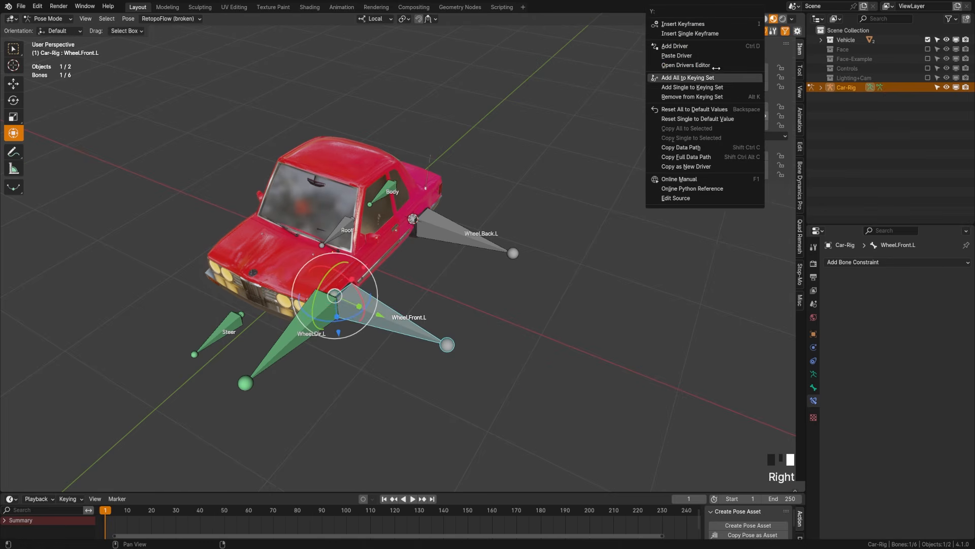
pyautogui.click(676, 55)
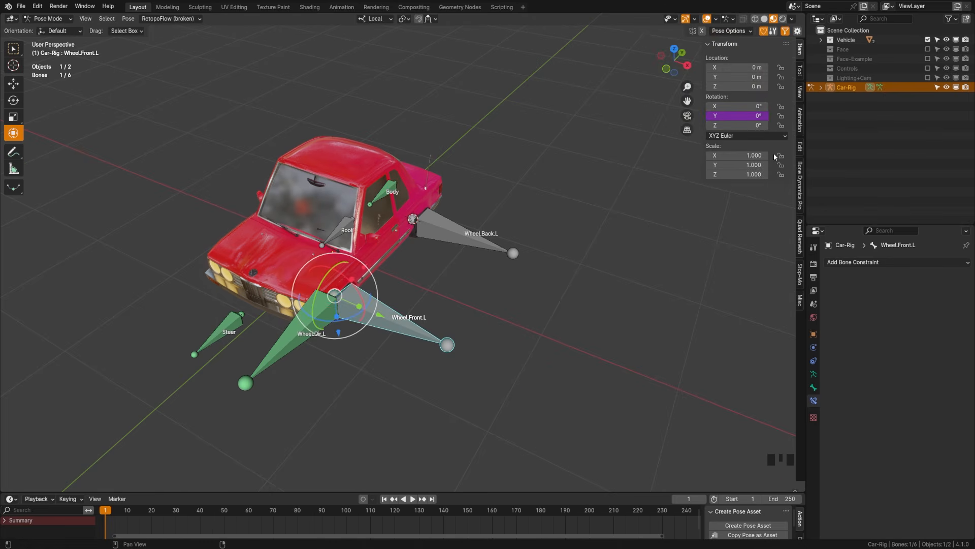
# Test the front wheel driver by moving the Root bone forward about 1.7 m along its Y axis, and undo the move.
pyautogui.click(321, 249)
pyautogui.moveTo(321, 249); pyautogui.dragTo(189, 350)
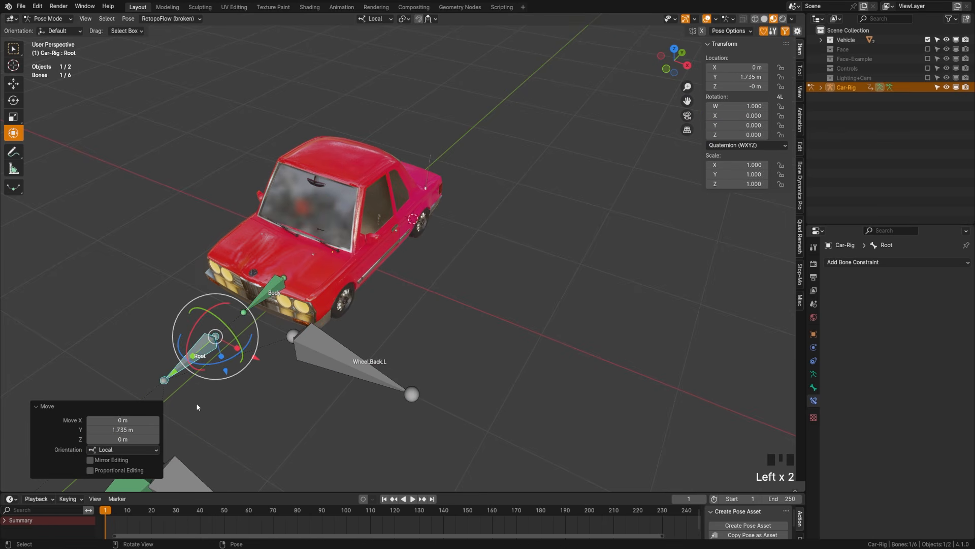
pyautogui.hotkey('ctrl', 'z')
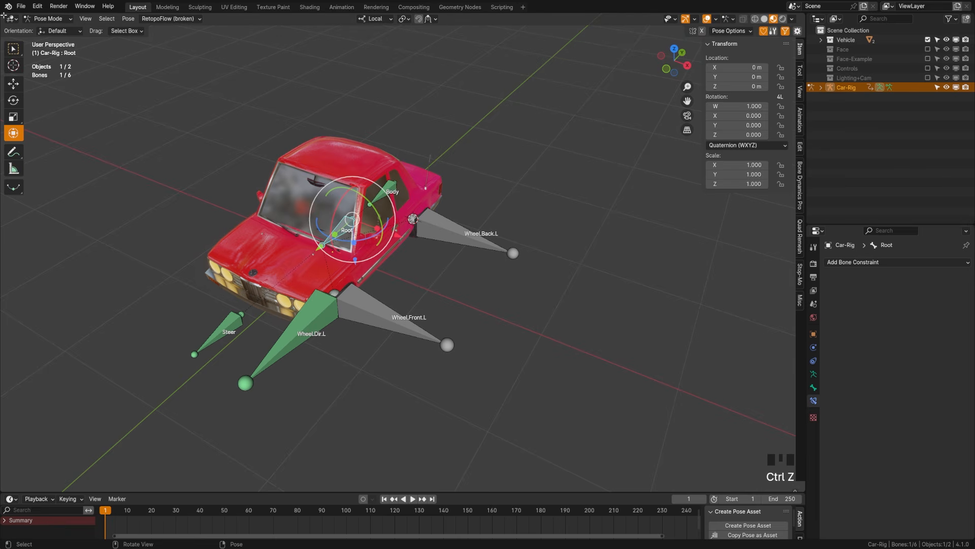
# Split the 3D viewport in two and turn the new area into a Drivers editor.
pyautogui.moveTo(4, 15); pyautogui.dragTo(371, 127)
pyautogui.click(12, 18)
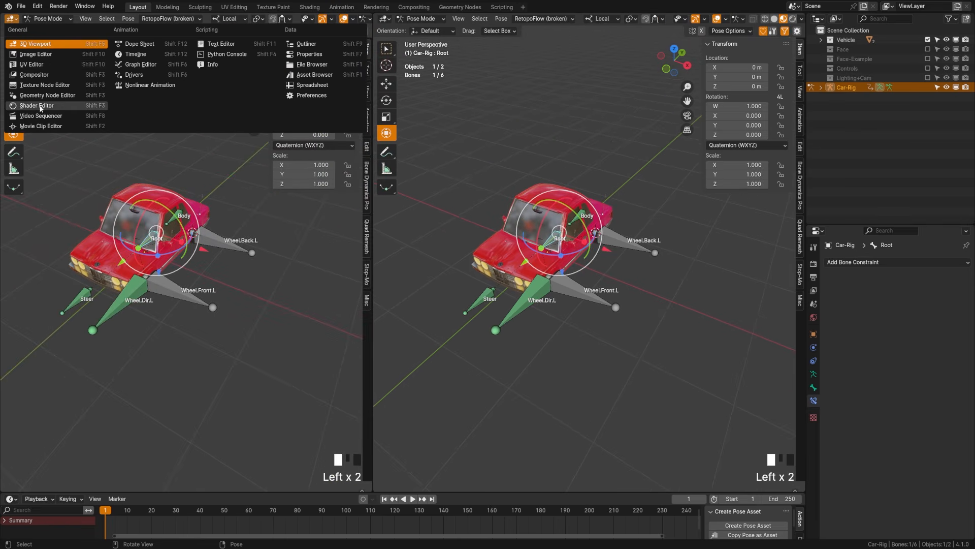
pyautogui.click(139, 74)
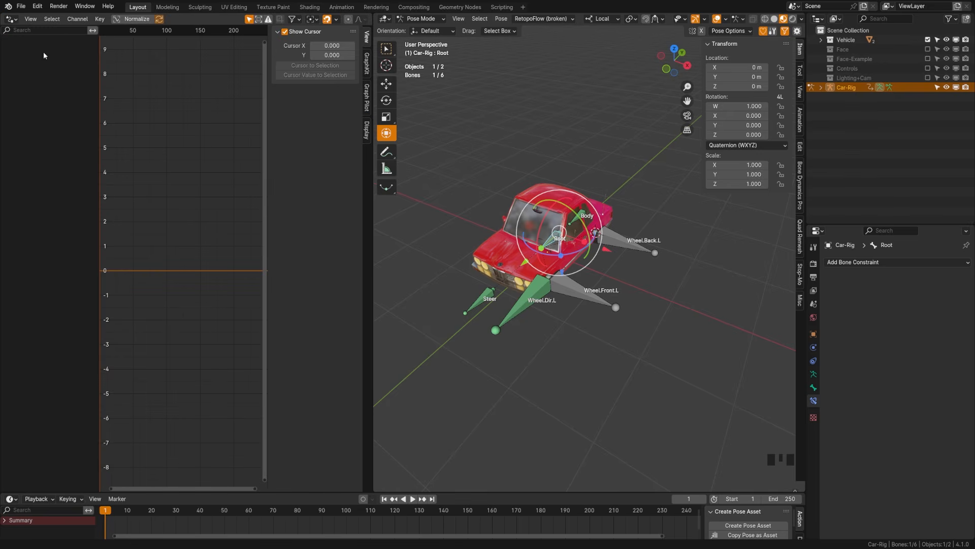
# Open Wheel.Front.L's Y Euler Rotation driver and change it to a Scripted Expression with the expression location*3.
pyautogui.click(565, 288)
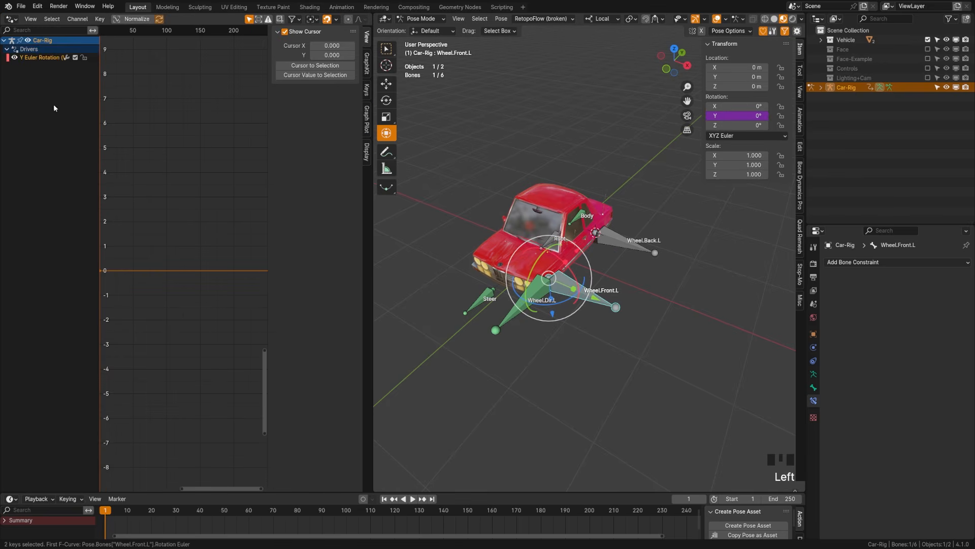
pyautogui.click(40, 59)
pyautogui.click(367, 70)
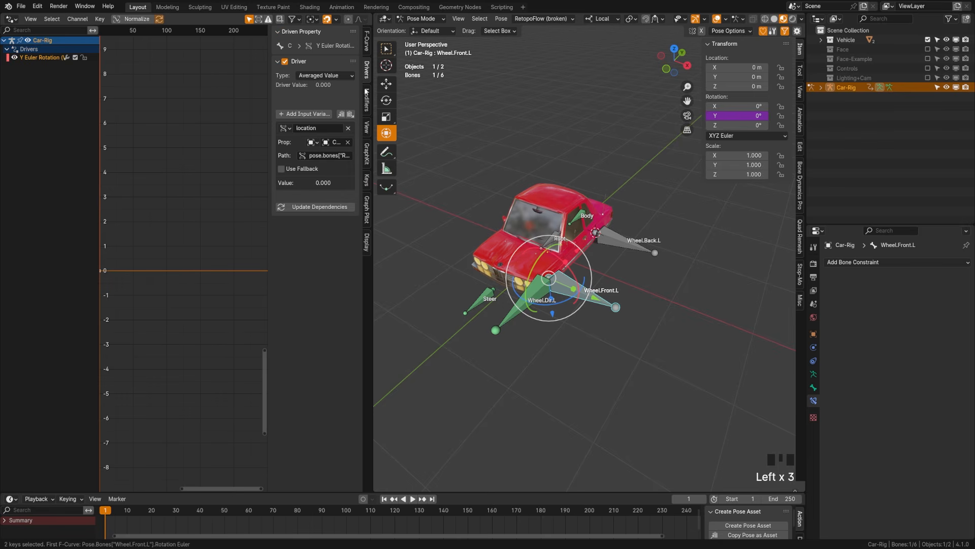
pyautogui.moveTo(267, 105); pyautogui.dragTo(203, 104)
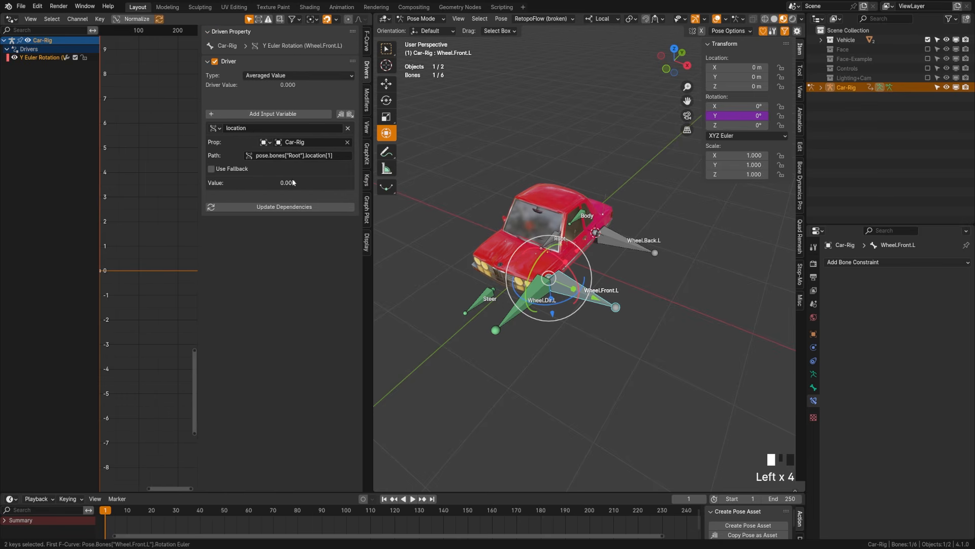
pyautogui.click(263, 76)
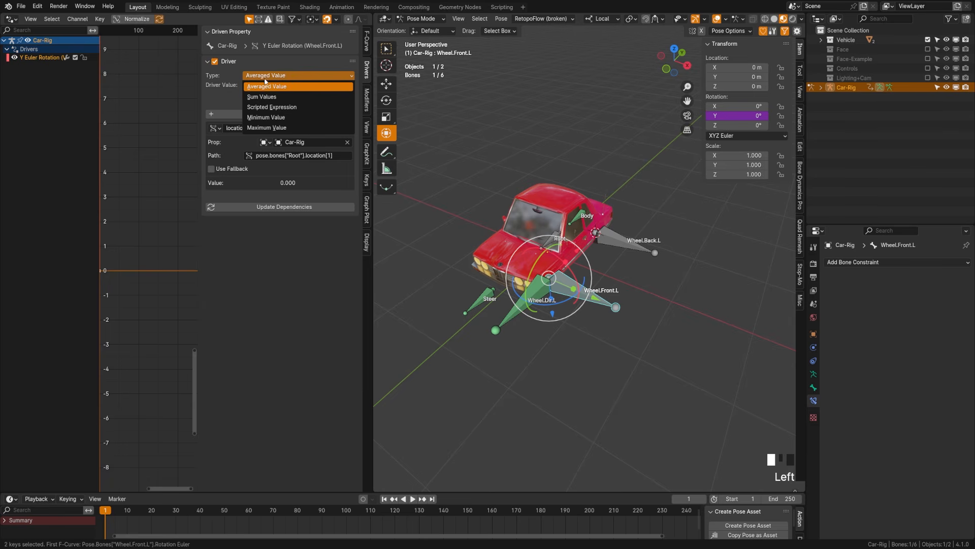
pyautogui.click(277, 107)
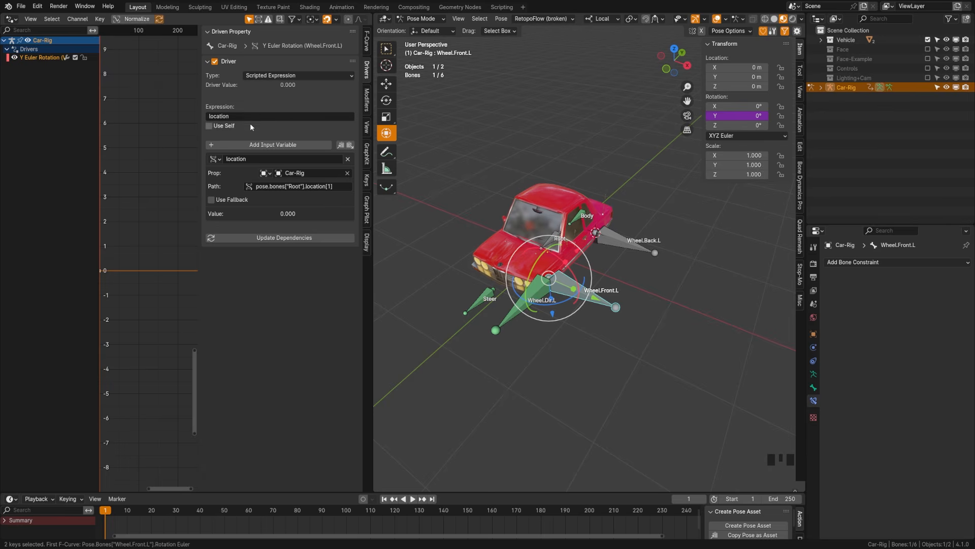
pyautogui.click(259, 117)
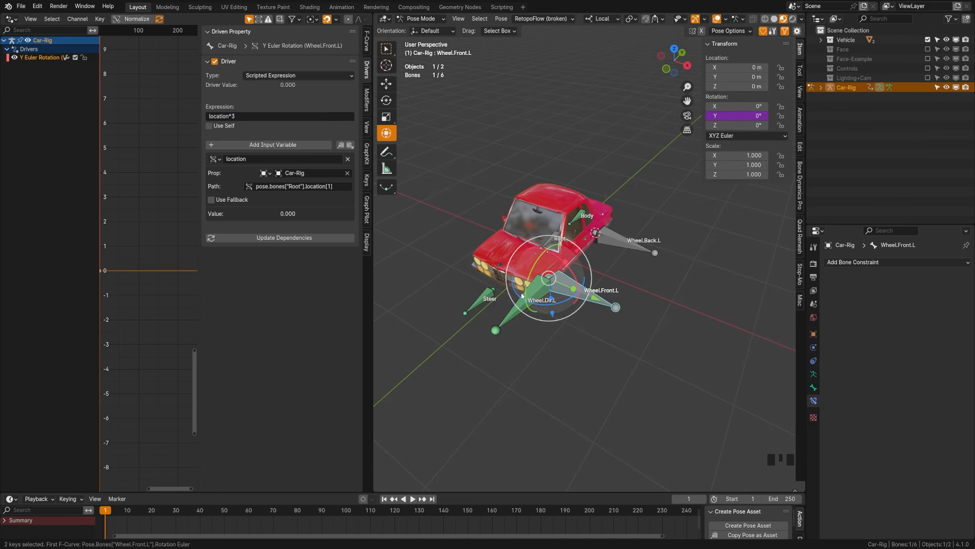
# Test the scripted wheel rotation by moving the Root bone along its Y axis, and undo the move.
pyautogui.click(527, 263)
pyautogui.click(526, 264)
pyautogui.moveTo(527, 263); pyautogui.dragTo(564, 288)
pyautogui.hotkey('ctrl', 'z')
# Copy Wheel.Front.L's Y rotation driver, set Wheel.Back.L to XYZ Euler and paste the driver onto its Y rotation.
pyautogui.click(625, 306)
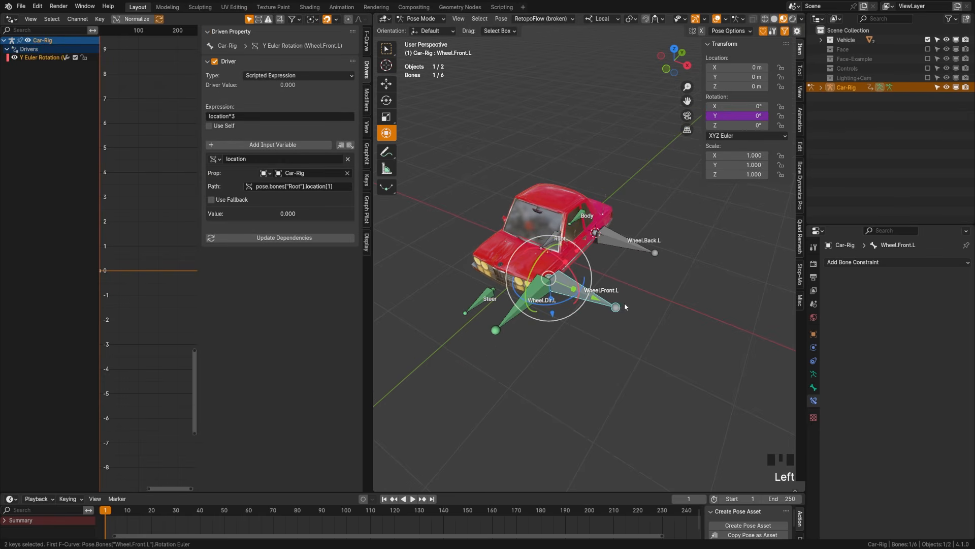
pyautogui.rightClick(720, 117)
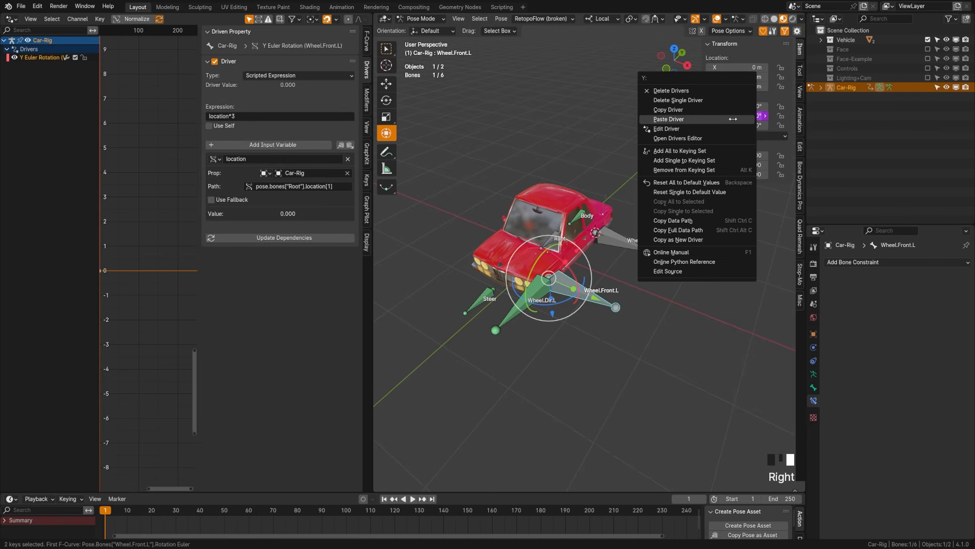
pyautogui.click(609, 237)
pyautogui.moveTo(742, 145); pyautogui.dragTo(741, 176)
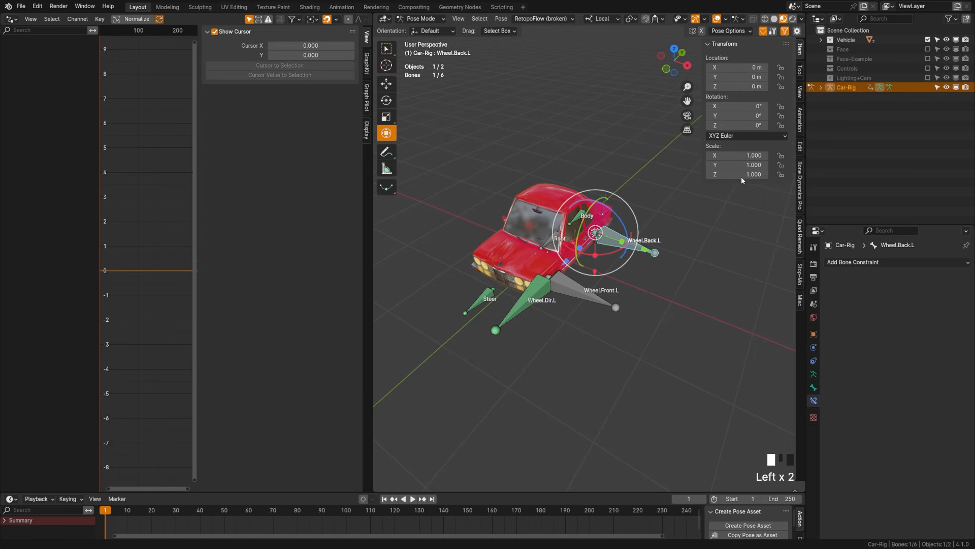
pyautogui.moveTo(739, 115); pyautogui.dragTo(711, 143, button='right')
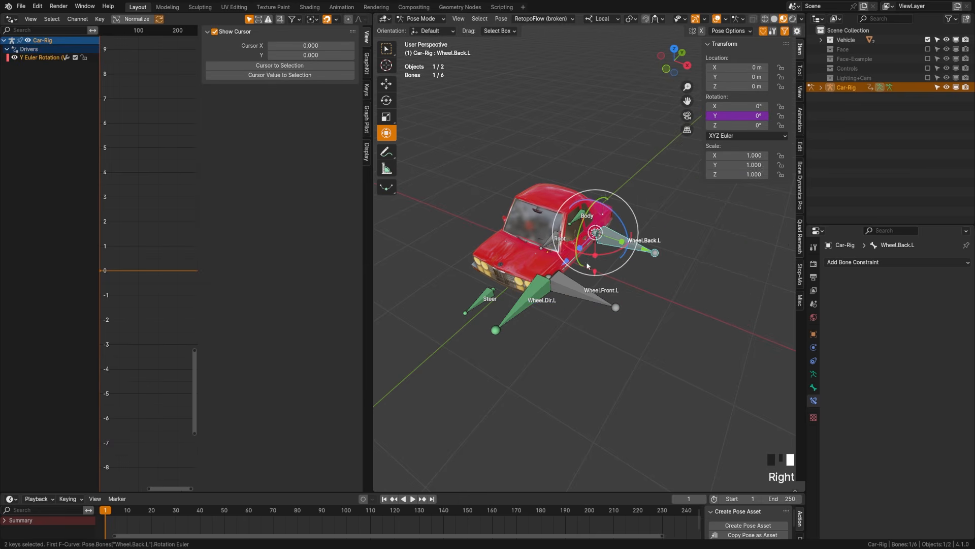
# Test both wheel drivers by moving the Root bone forward along its Y axis, and undo the move.
pyautogui.click(534, 254)
pyautogui.moveTo(532, 257); pyautogui.dragTo(457, 342)
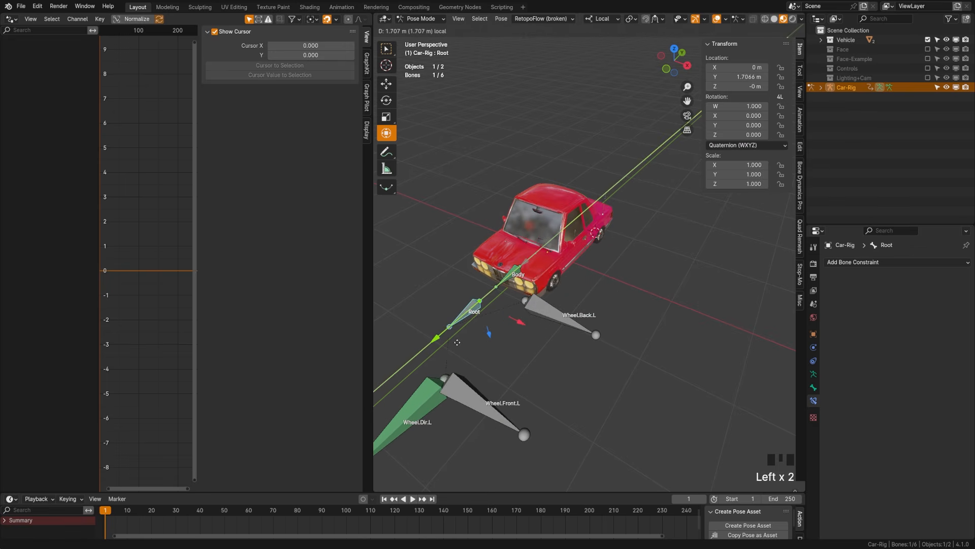
pyautogui.hotkey('ctrl', 'z')
# Select all bones, enter Edit Mode and Symmetrize the armature to mirror the wheel bones to the other side, and deselect everything.
pyautogui.press('KP_7')
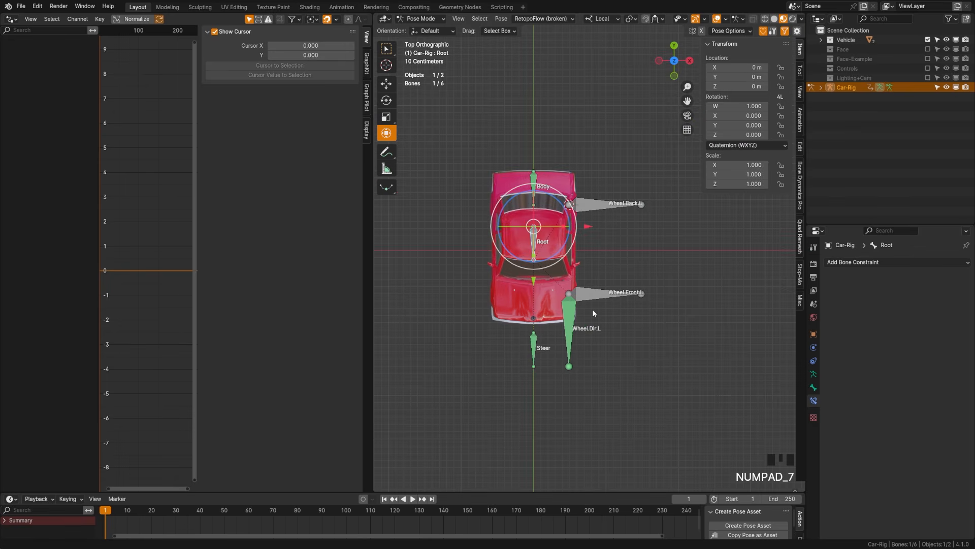
pyautogui.press('a')
pyautogui.press('a')
pyautogui.press('Tab')
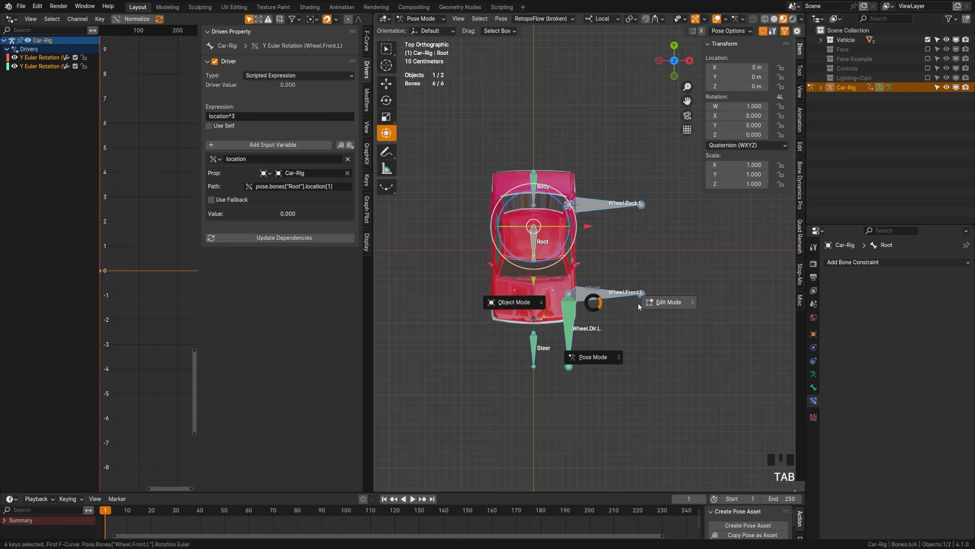
pyautogui.click(655, 301)
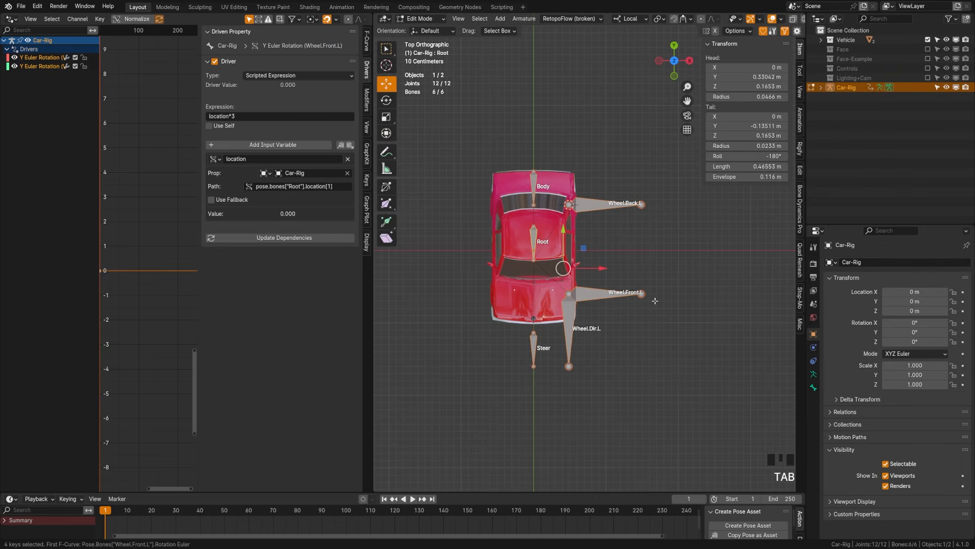
pyautogui.press('space')
pyautogui.write('symm')
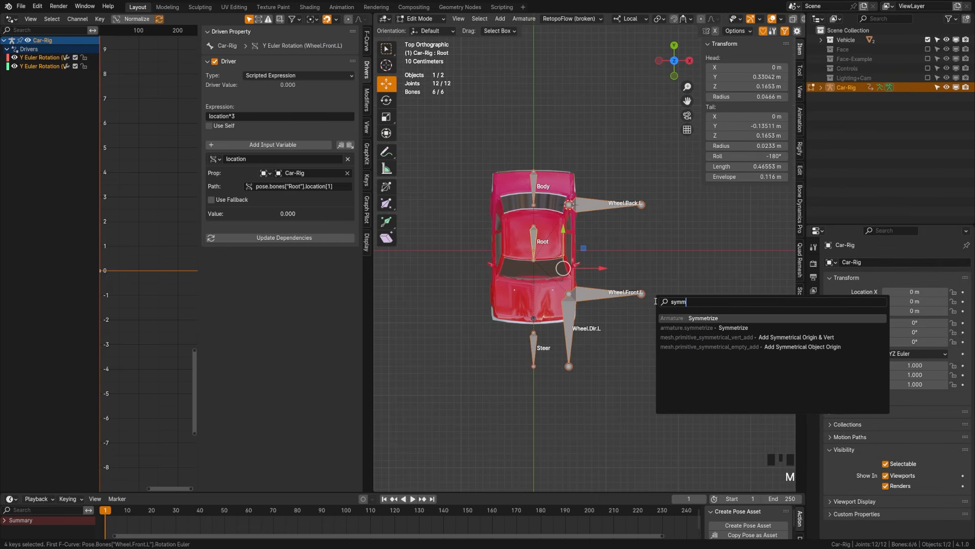
pyautogui.press('Return')
pyautogui.press('a')
pyautogui.press('a')
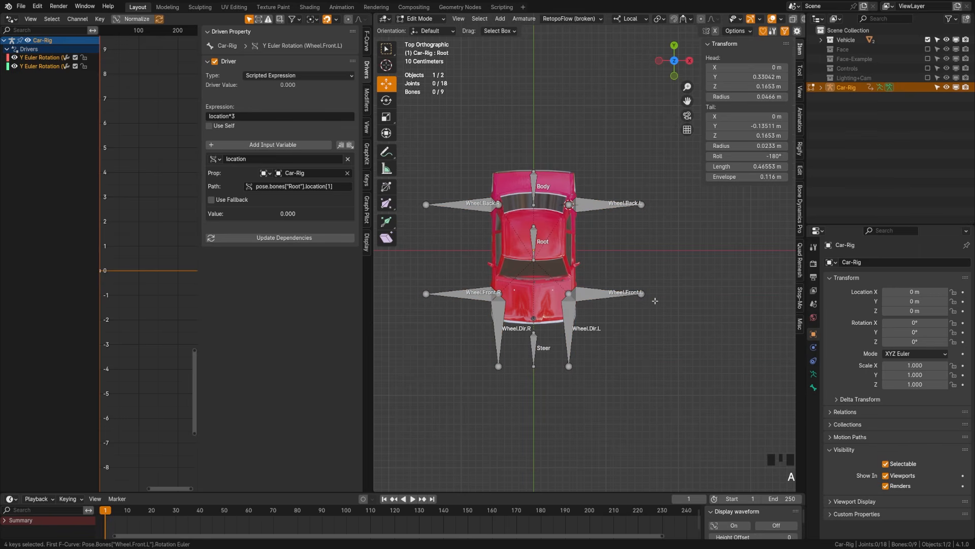
# Return the armature to Object Mode and close the Drivers editor so the 3D viewport fills its space.
pyautogui.moveTo(604, 318); pyautogui.dragTo(535, 273, button='middle')
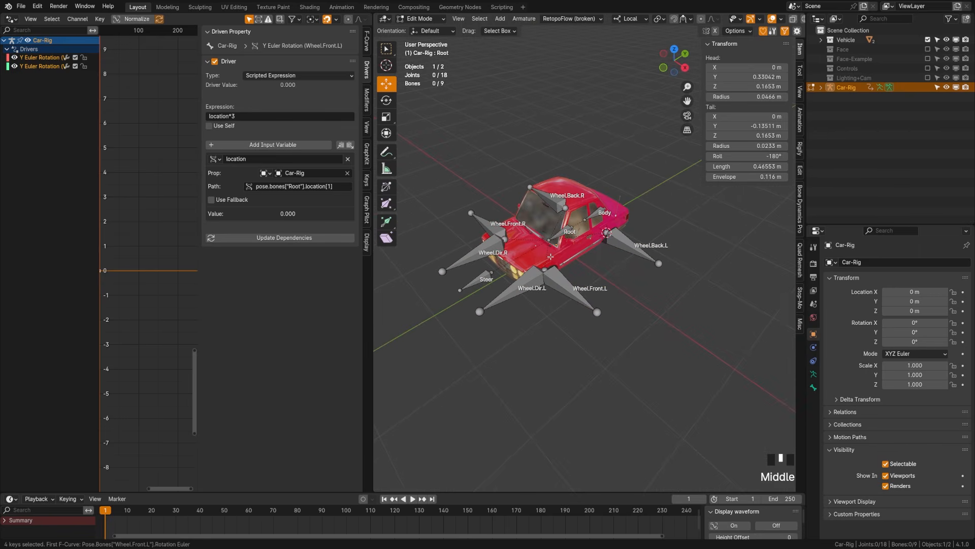
pyautogui.scroll(2, 536, 273)
pyautogui.scroll(2, 520, 275)
pyautogui.press('Tab')
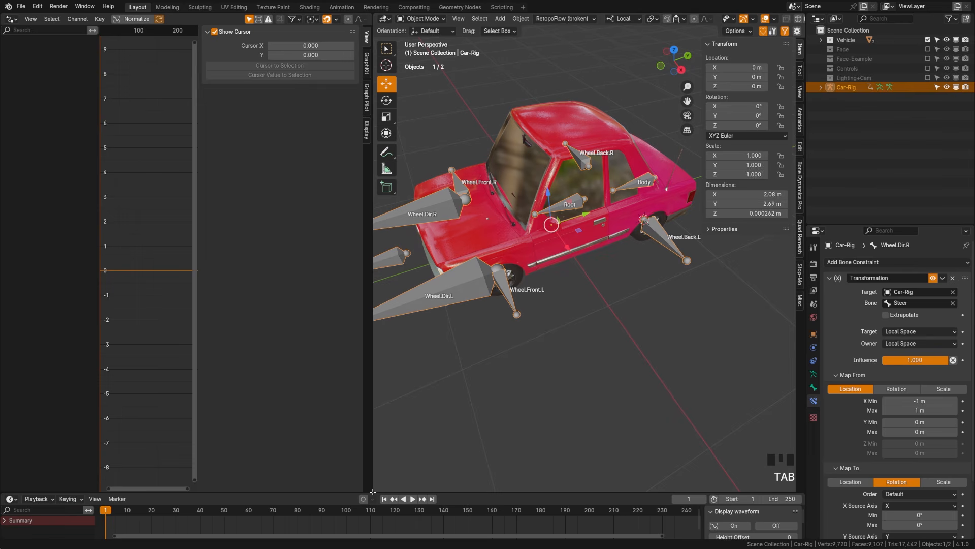
pyautogui.moveTo(373, 491); pyautogui.dragTo(316, 472)
pyautogui.moveTo(323, 373); pyautogui.dragTo(395, 363, button='middle')
pyautogui.scroll(-3, 339, 374)
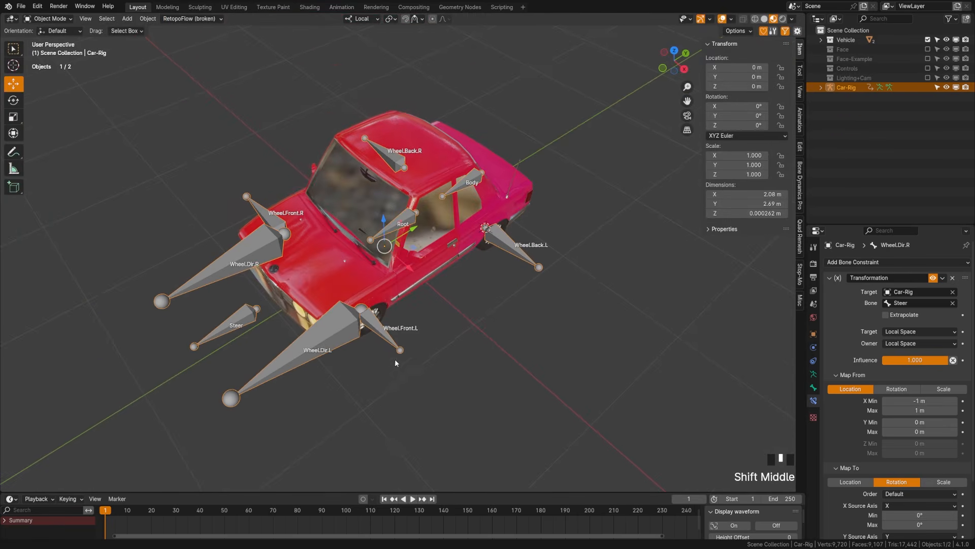
# Parent the Car mesh to Car-Rig using Armature Deform With Empty Groups, and show the Car's vertex groups.
pyautogui.click(349, 291)
pyautogui.keyDown('shift'); pyautogui.click(284, 367); pyautogui.keyUp('shift')
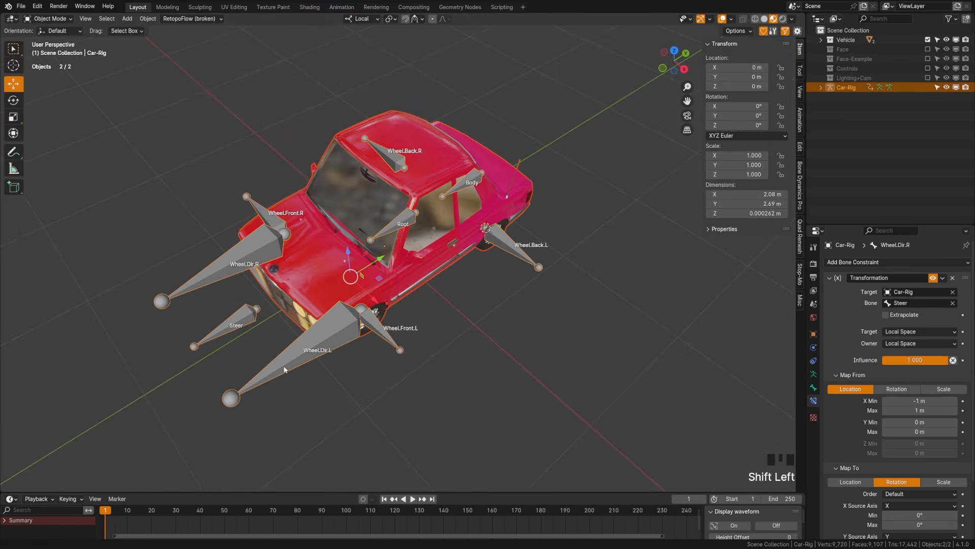
pyautogui.hotkey('ctrl', 'p')
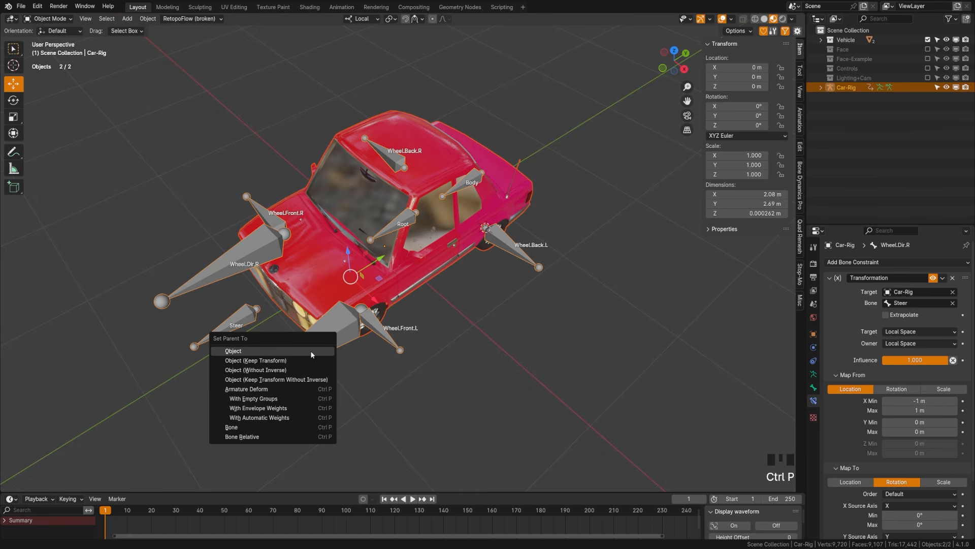
pyautogui.click(254, 399)
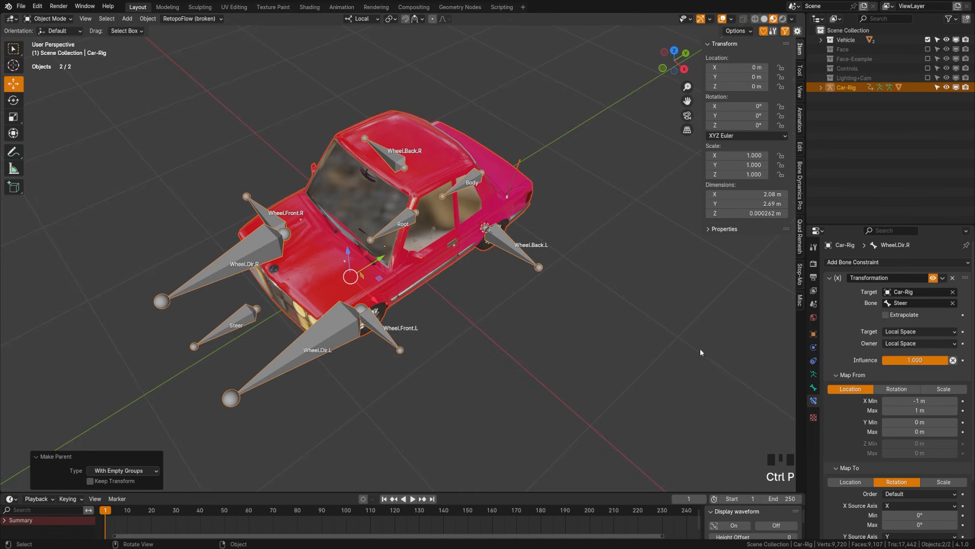
pyautogui.click(455, 249)
pyautogui.click(814, 401)
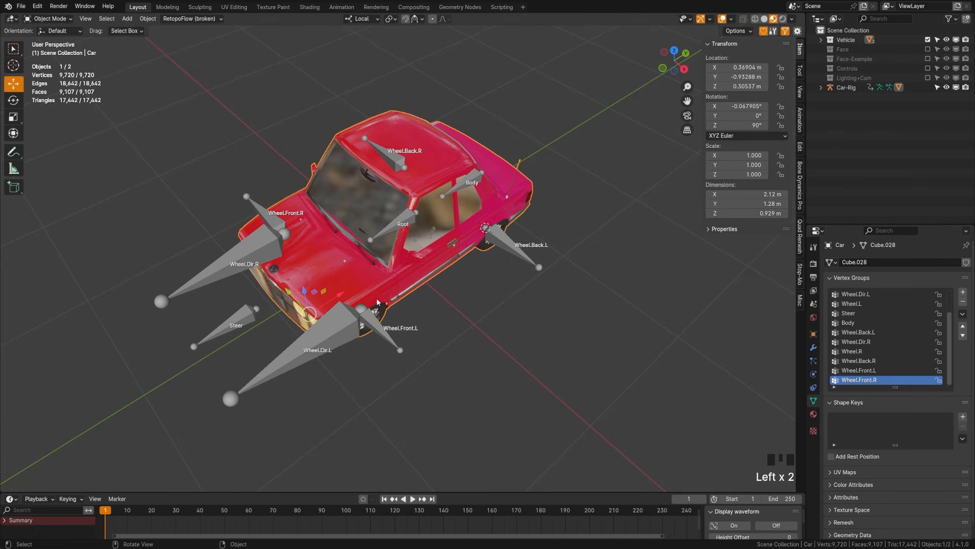
# Enter Edit Mode on the Car mesh and hide the geometry of all four wheels.
pyautogui.moveTo(377, 298); pyautogui.dragTo(442, 318, button='middle')
pyautogui.scroll(2, 436, 325)
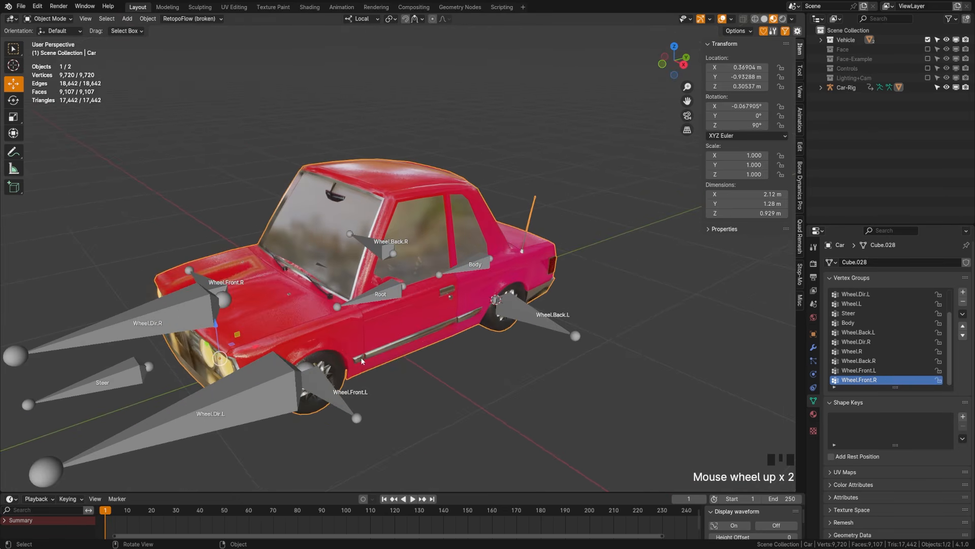
pyautogui.moveTo(362, 361); pyautogui.dragTo(402, 367, button='middle')
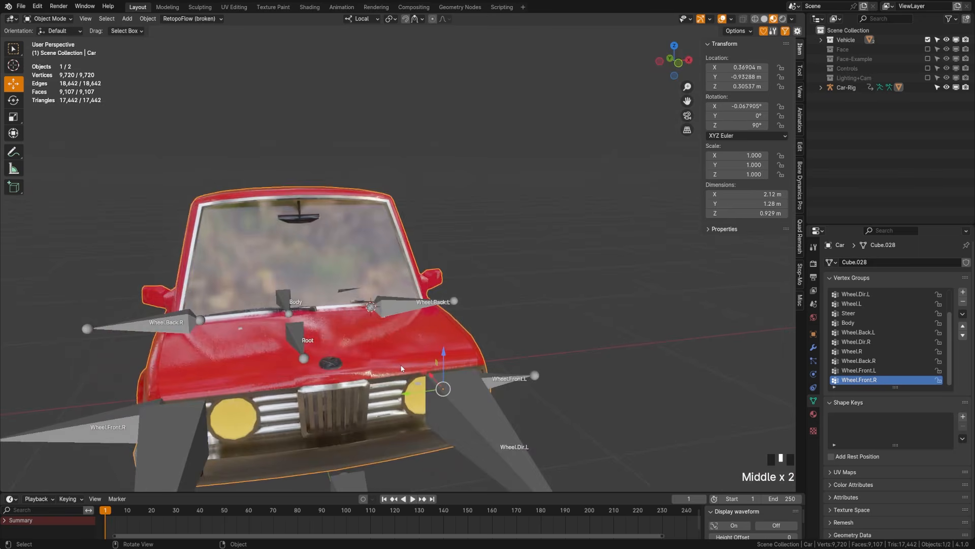
pyautogui.scroll(-2, 401, 368)
pyautogui.moveTo(493, 364); pyautogui.dragTo(381, 340, button='middle')
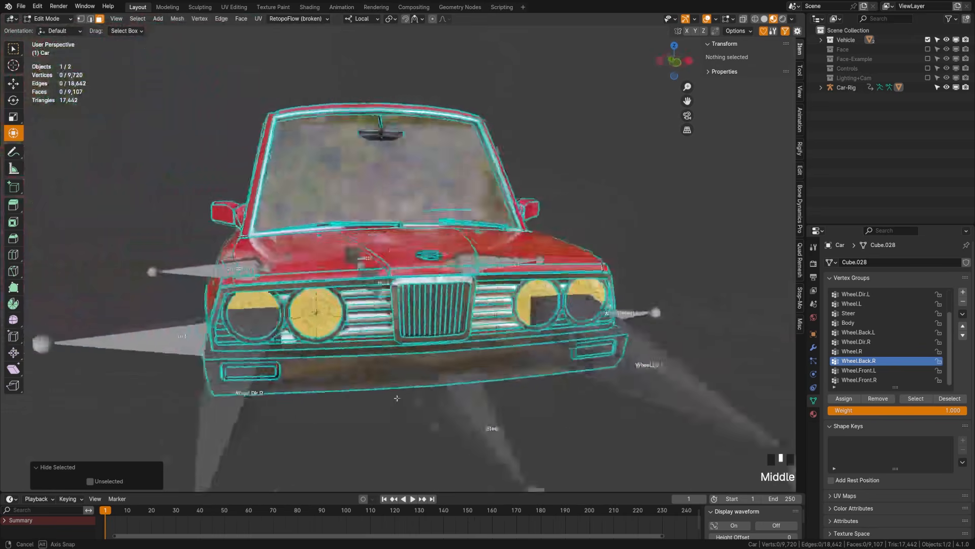
pyautogui.moveTo(365, 396); pyautogui.dragTo(330, 411, button='middle')
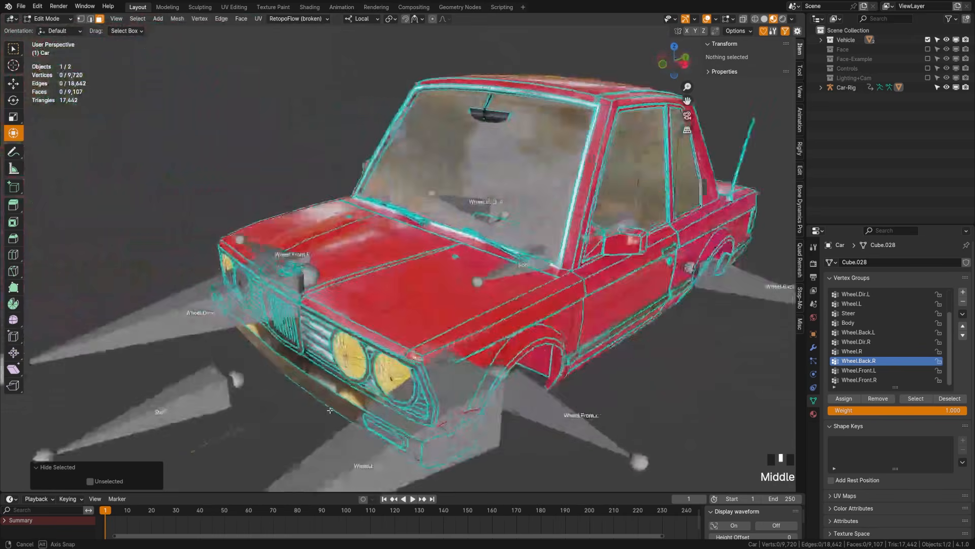
# Select all the visible car body geometry, assign it to the Body vertex group, and deselect everything.
pyautogui.scroll(-2, 330, 410)
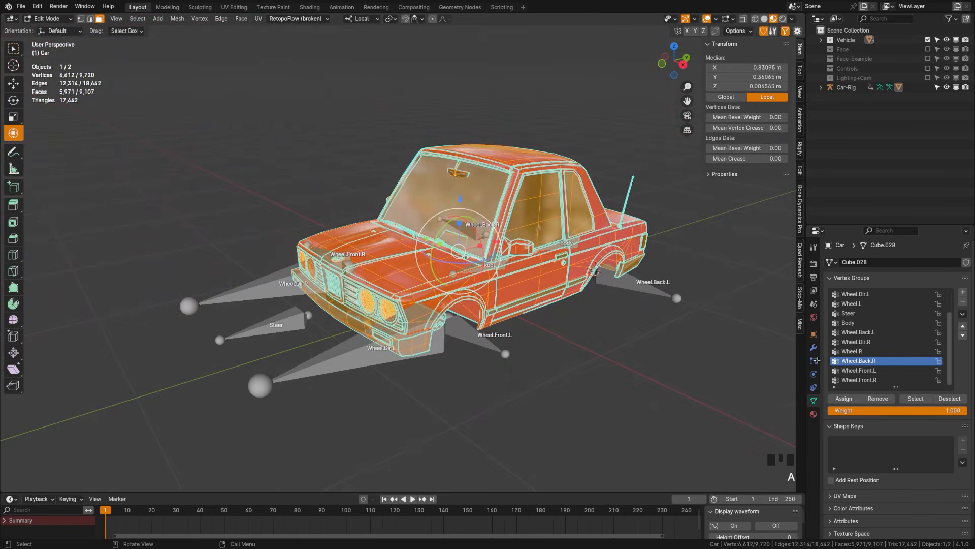
pyautogui.scroll(1, 882, 361)
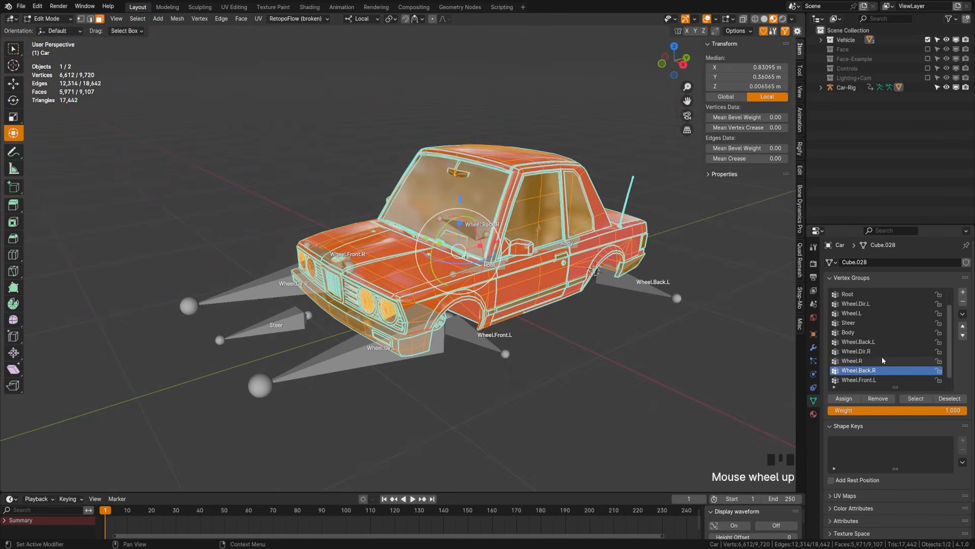
pyautogui.scroll(3, 882, 361)
pyautogui.click(865, 352)
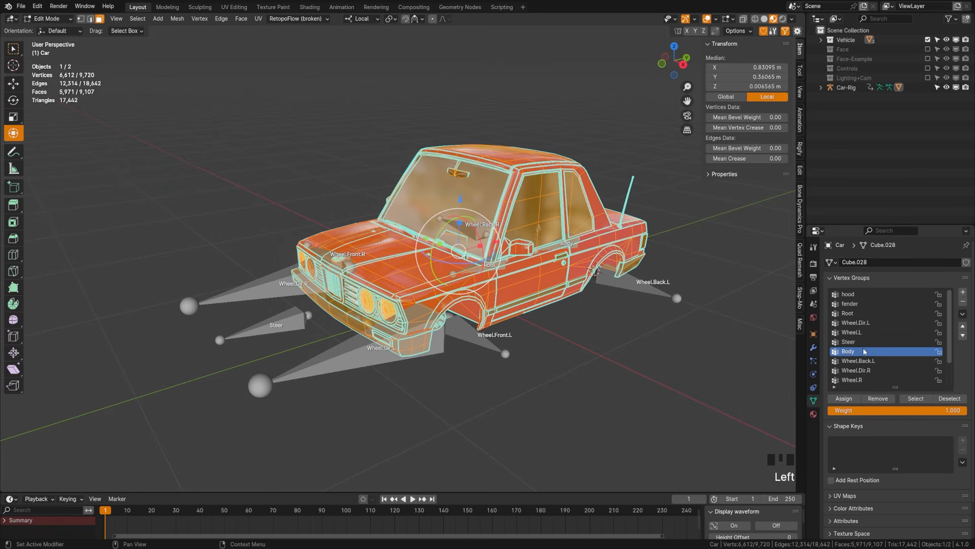
pyautogui.click(857, 402)
pyautogui.press('a')
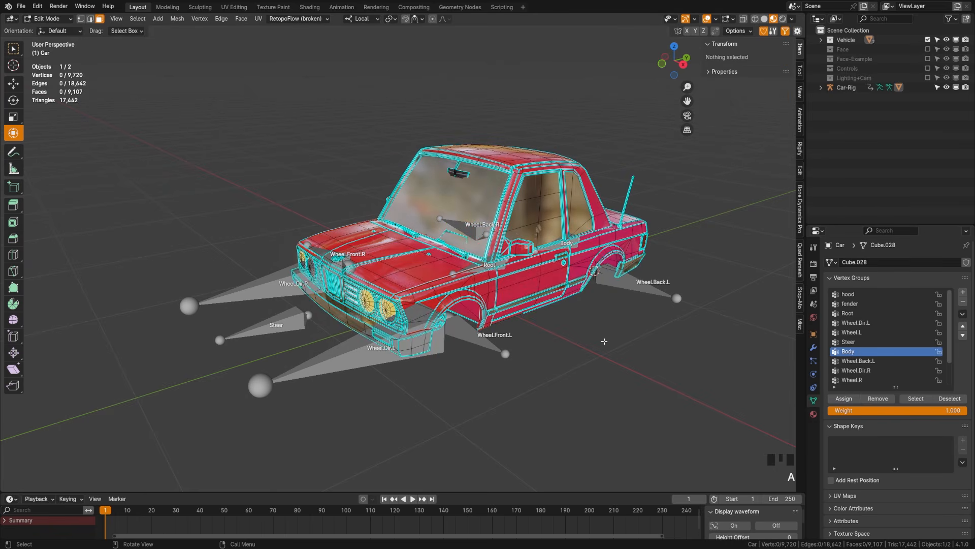
# Select the linked geometry of each left wheel and assign the front one to Wheel.Front.L and the rear one to Wheel.Back.L.
pyautogui.press('Tab')
pyautogui.moveTo(367, 328); pyautogui.dragTo(386, 305, button='middle')
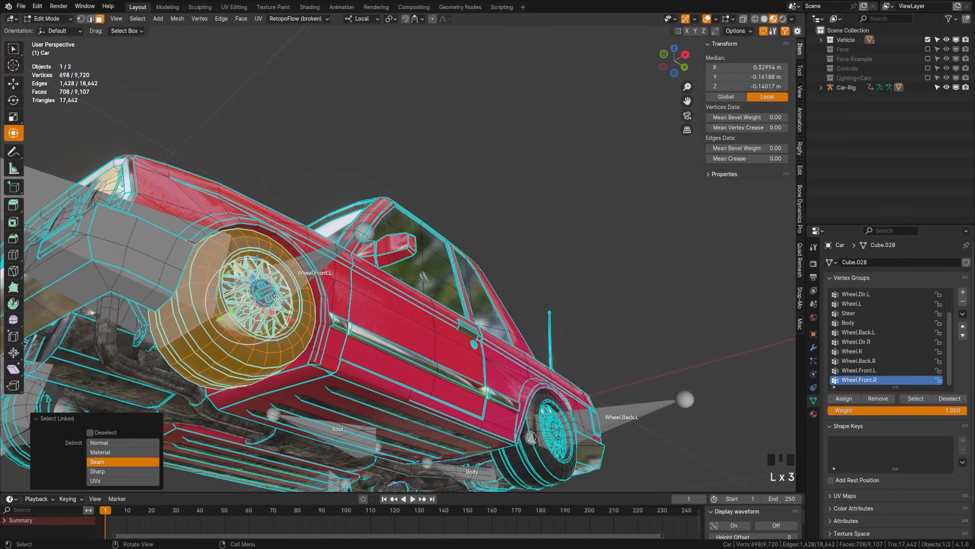
pyautogui.moveTo(457, 330); pyautogui.dragTo(496, 349, button='middle')
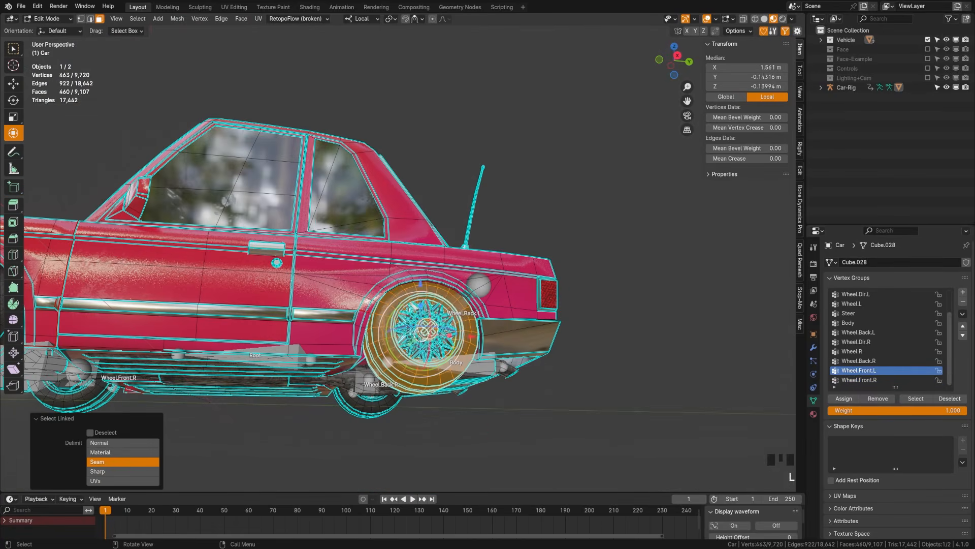
pyautogui.scroll(-2, 406, 330)
pyautogui.press('l')
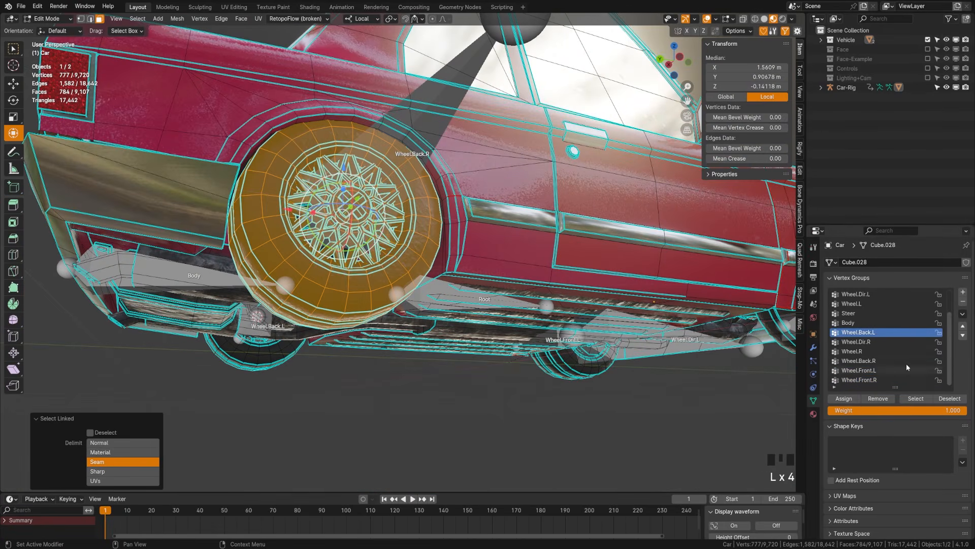
# Assign the rear right wheel to Wheel.Back.R and the front right wheel to Wheel.Front.R, and select the front wheels through their vertex groups.
pyautogui.scroll(2, 551, 349)
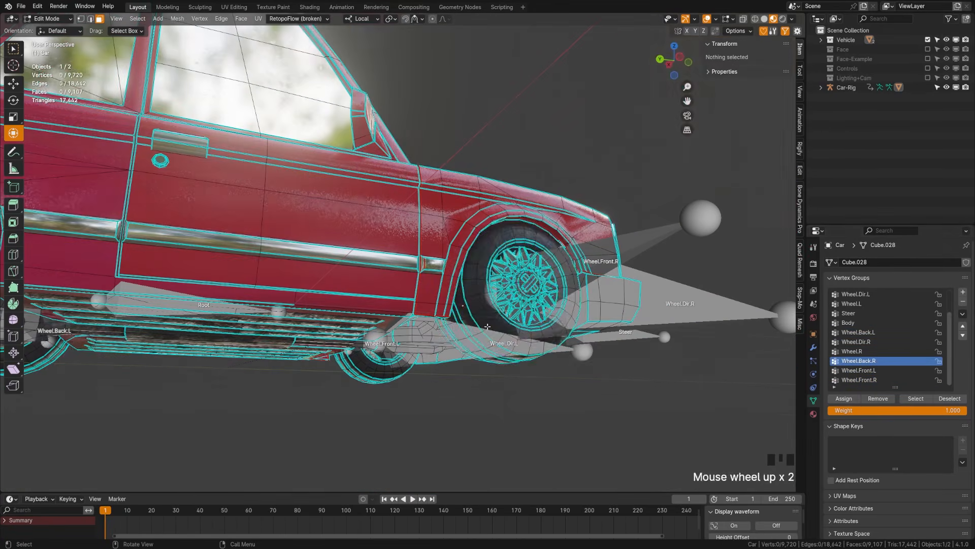
pyautogui.doubleClick(550, 350)
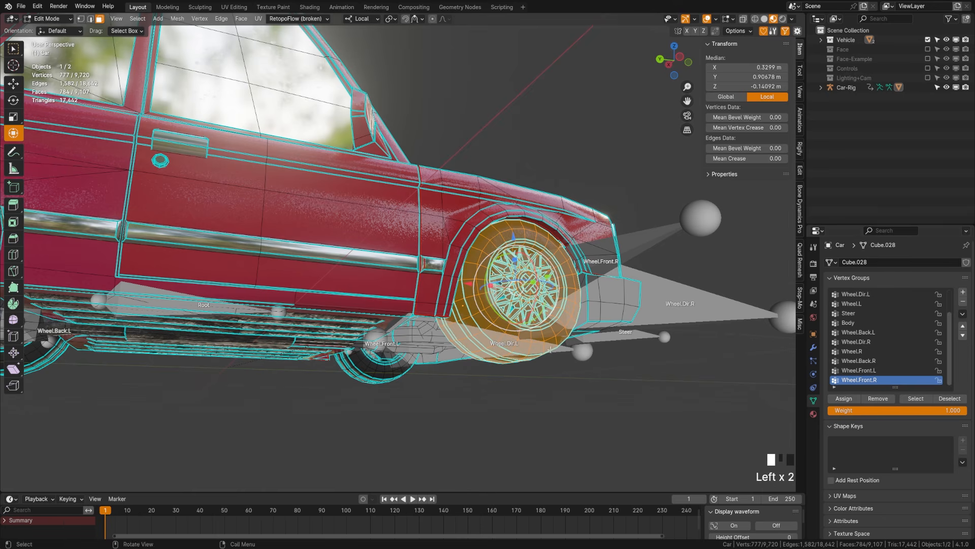
pyautogui.click(863, 346)
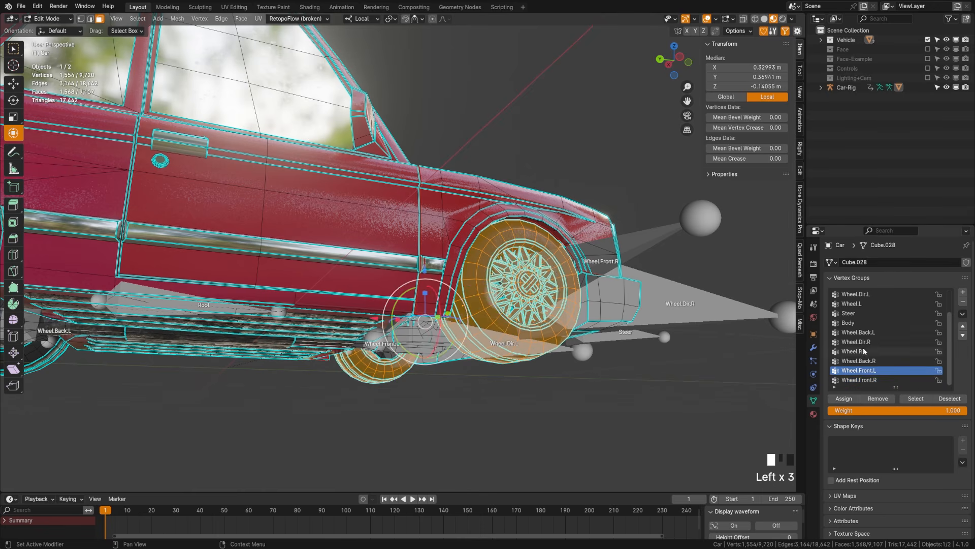
pyautogui.click(916, 398)
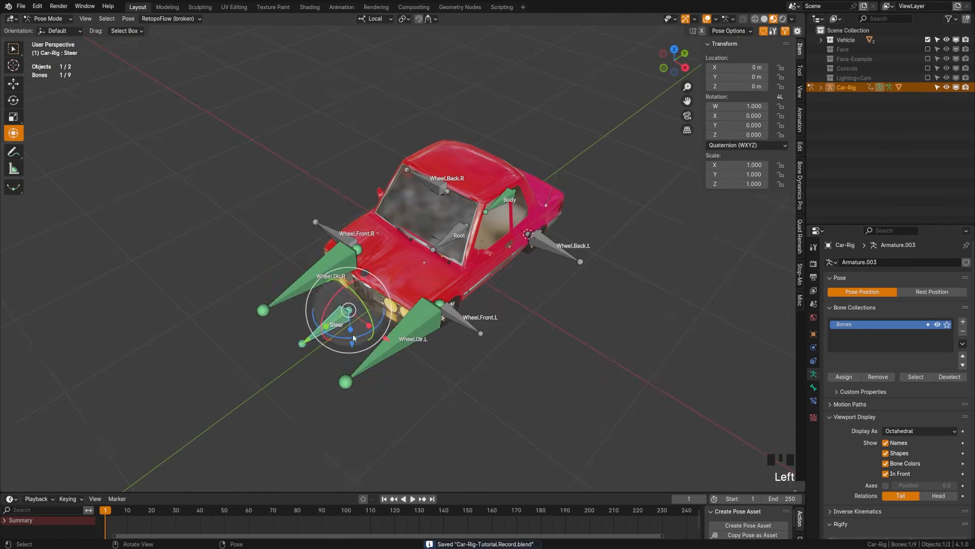
# Test the bound car in Pose Mode by moving the Steer bone, and undo the test pose.
pyautogui.moveTo(354, 337); pyautogui.dragTo(305, 310, button='middle')
pyautogui.click(514, 274)
pyautogui.moveTo(491, 273); pyautogui.dragTo(503, 273)
pyautogui.moveTo(503, 273); pyautogui.dragTo(566, 244, button='middle')
pyautogui.click(449, 269)
pyautogui.moveTo(456, 290); pyautogui.dragTo(396, 282, button='middle')
pyautogui.moveTo(540, 355); pyautogui.dragTo(571, 353)
pyautogui.press('KP_3')
pyautogui.hotkey('ctrl', 'z')
# Test the rig by moving the Root bone forward along its local Y axis and shifting the Steer bone.
pyautogui.moveTo(424, 274); pyautogui.dragTo(478, 331, button='middle')
pyautogui.click(441, 275)
pyautogui.moveTo(356, 300); pyautogui.dragTo(315, 325)
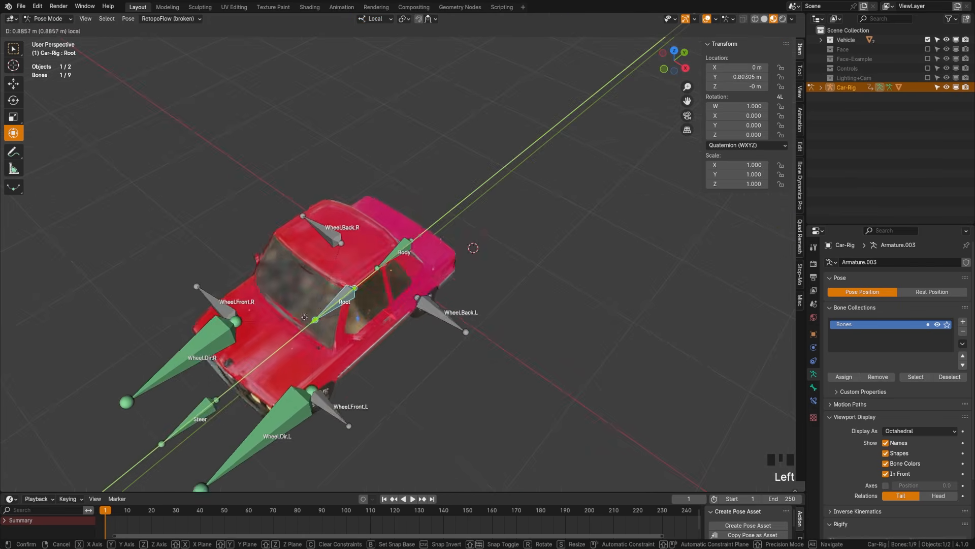
pyautogui.moveTo(376, 325); pyautogui.dragTo(340, 275, button='middle')
pyautogui.moveTo(432, 315)
pyautogui.mouseDown()
pyautogui.moveTo(289, 353)
pyautogui.moveTo(437, 315)
pyautogui.mouseUp()
pyautogui.click(178, 397)
pyautogui.moveTo(237, 406); pyautogui.dragTo(266, 448)
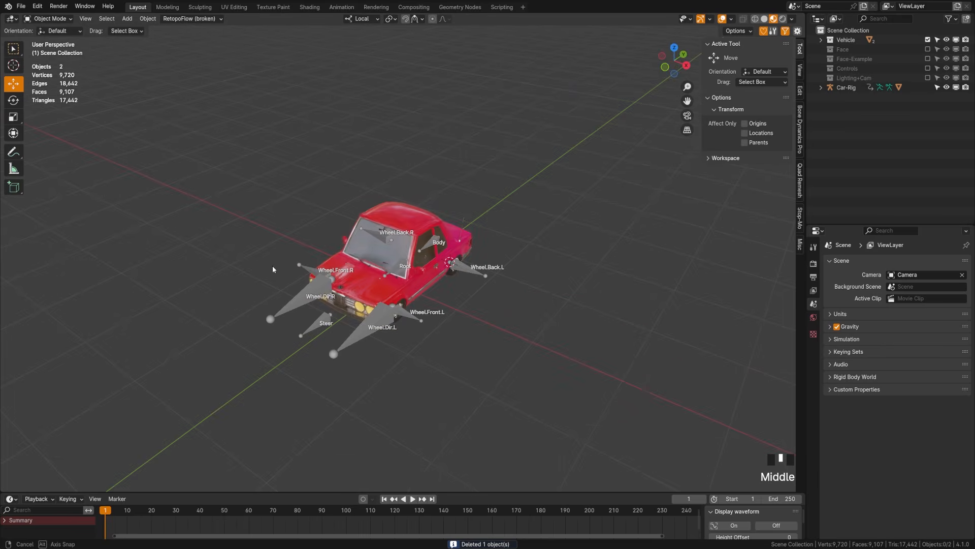
# Add a 2 m cube to the scene for use as a custom bone shape, and hide it.
pyautogui.scroll(2, 321, 307)
pyautogui.click(396, 356)
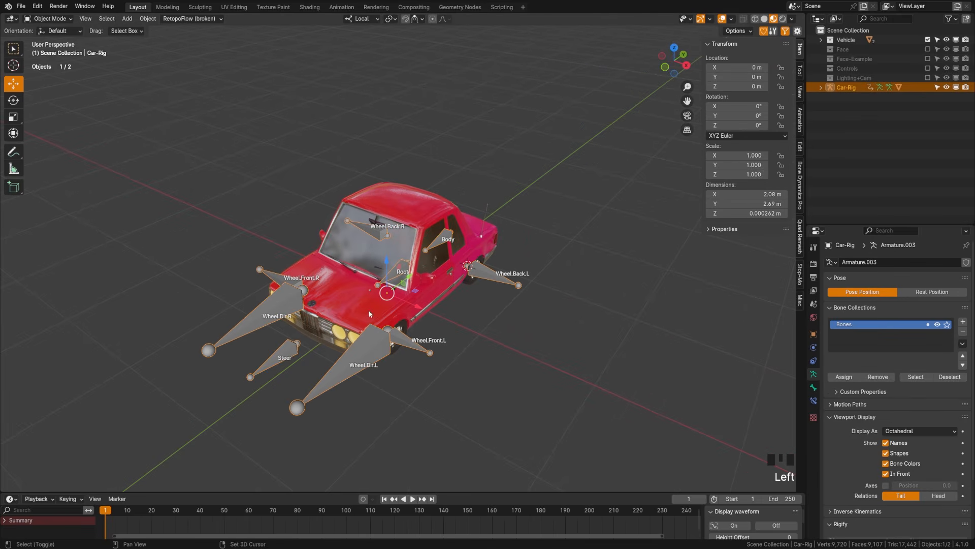
pyautogui.hotkey('shift', 'a')
pyautogui.click(420, 320)
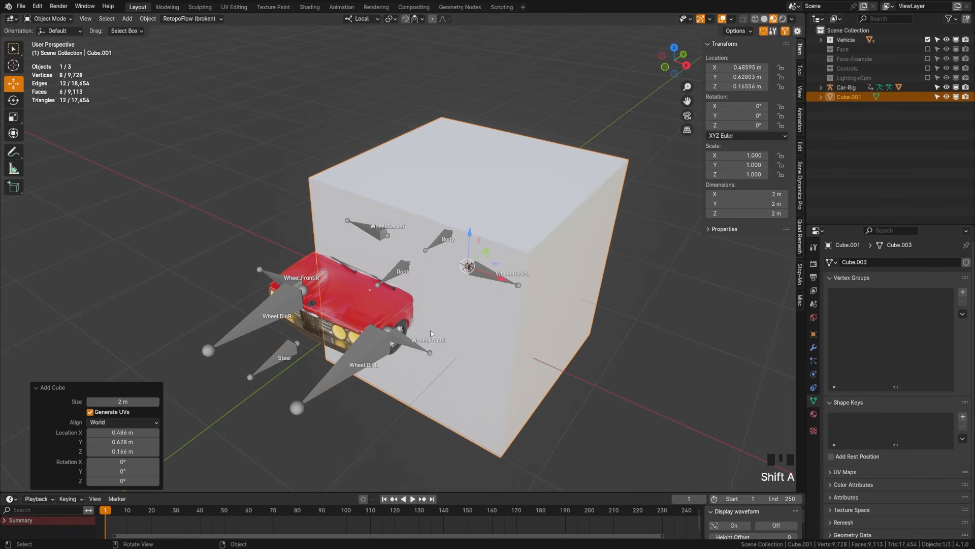
pyautogui.click(472, 353)
pyautogui.press('h')
# Put Car-Rig in Pose Mode, select the Body bone, and set its custom shape object to Cube.
pyautogui.click(363, 351)
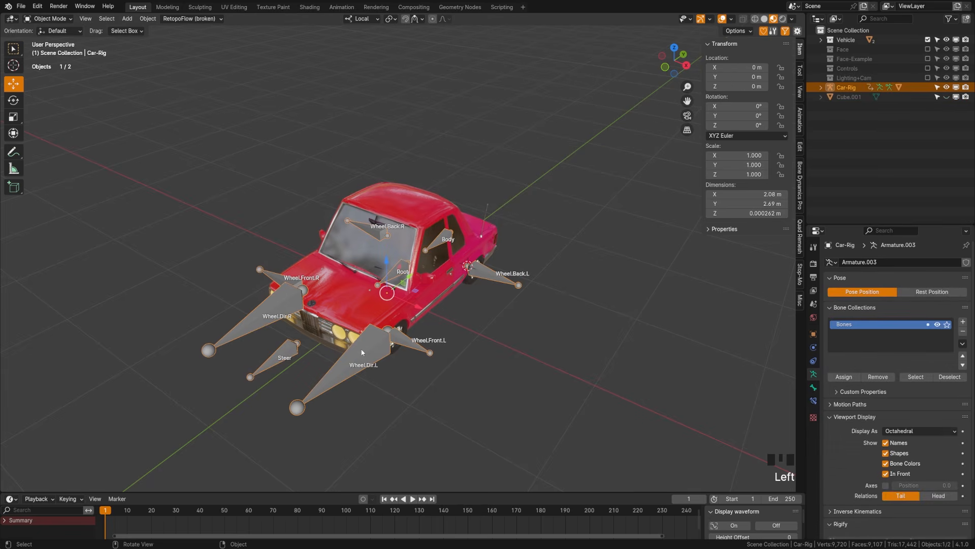
pyautogui.press('Tab')
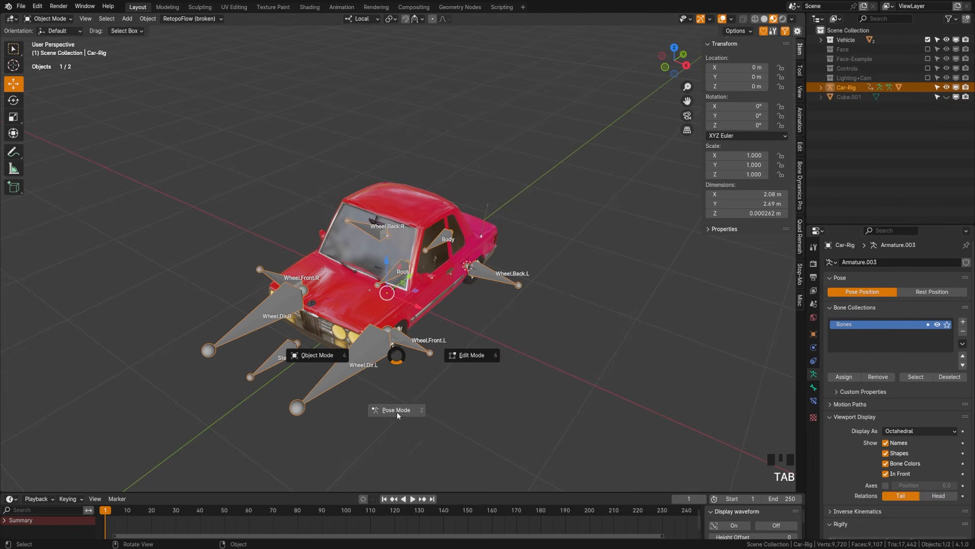
pyautogui.click(401, 340)
pyautogui.click(466, 268)
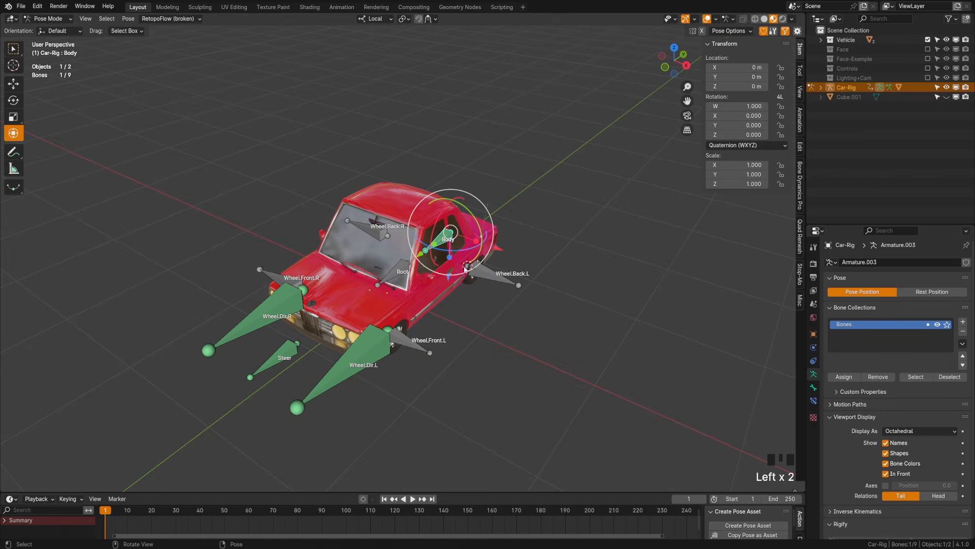
pyautogui.click(813, 387)
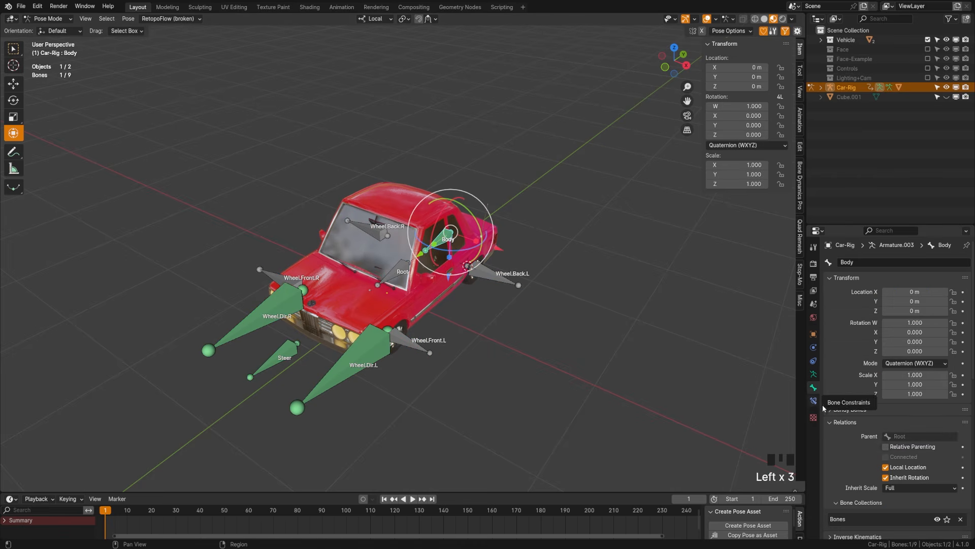
pyautogui.scroll(-12, 945, 444)
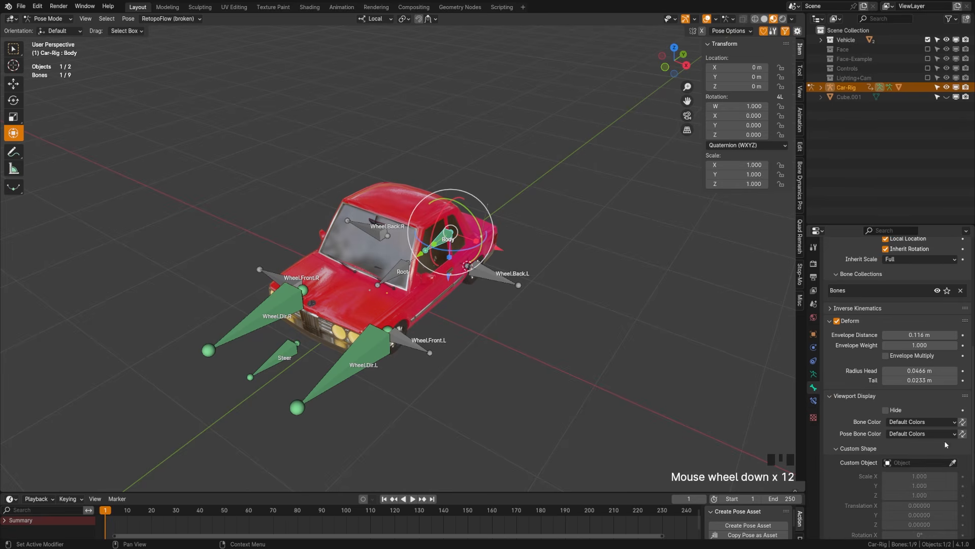
pyautogui.scroll(-3, 945, 444)
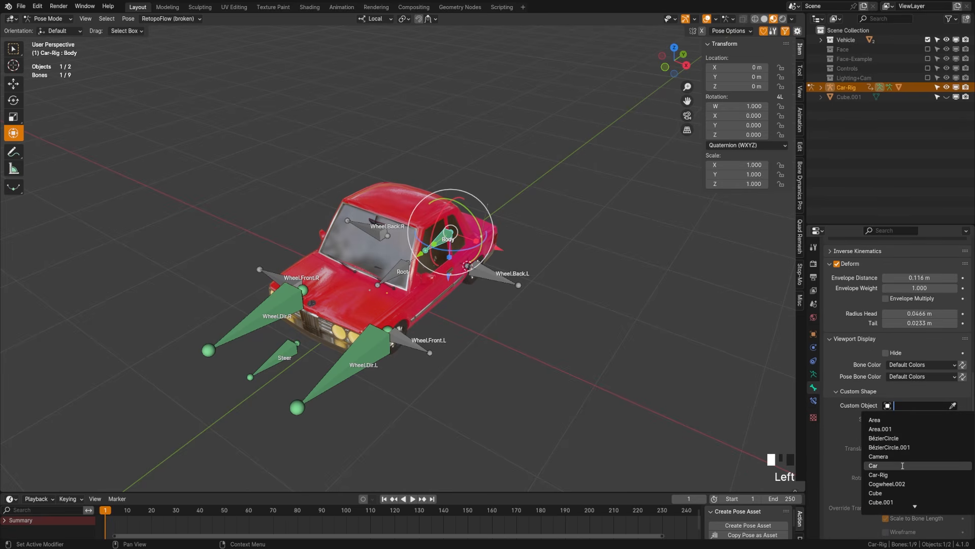
pyautogui.click(901, 494)
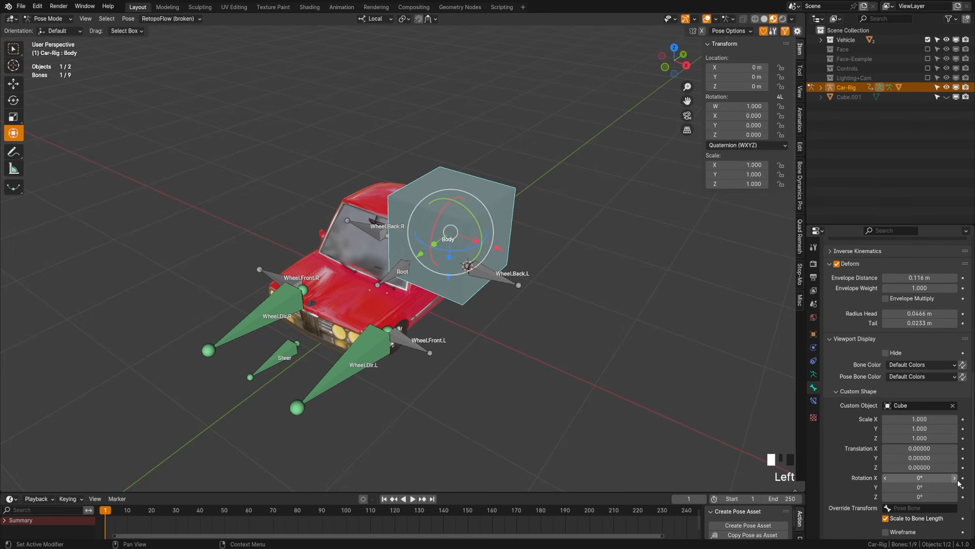
# Display the Body bone's custom shape as a wireframe and check it from the side of the car.
pyautogui.scroll(-3, 955, 485)
pyautogui.click(886, 475)
pyautogui.moveTo(589, 330); pyautogui.dragTo(508, 310, button='middle')
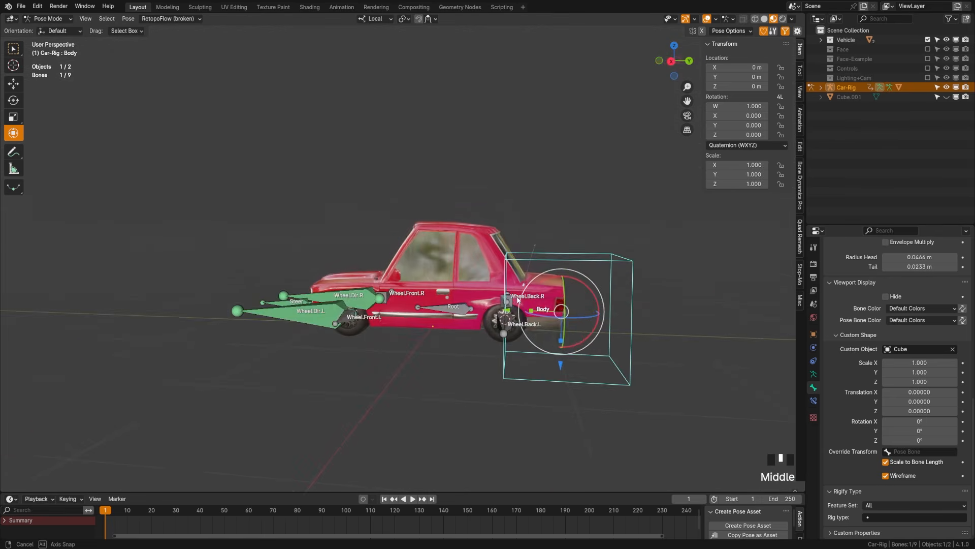
# Try offsetting the Body bone's custom shape with its translation values, and undo the changes.
pyautogui.scroll(-1, 508, 310)
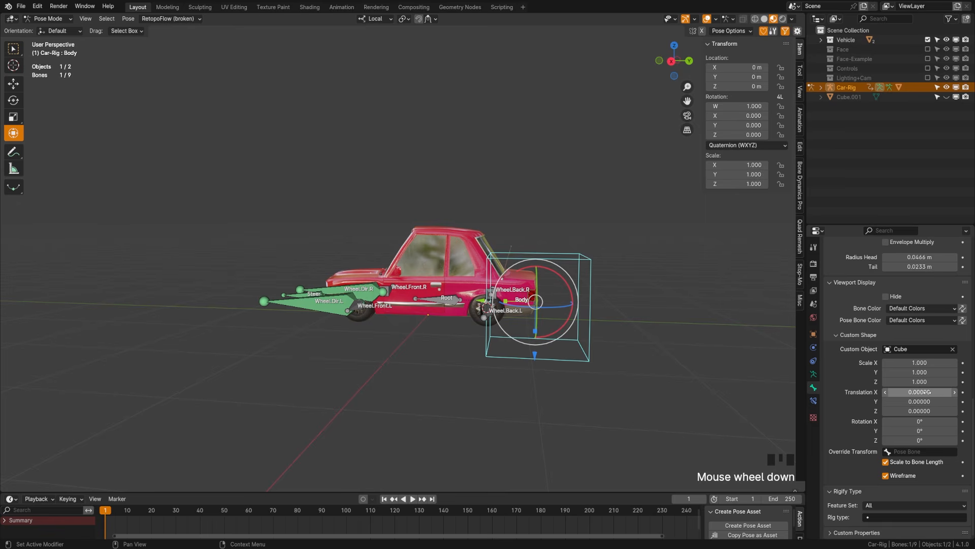
pyautogui.moveTo(927, 393); pyautogui.dragTo(924, 362)
pyautogui.hotkey('ctrl', 'z')
pyautogui.hotkey('ctrl', 'z')
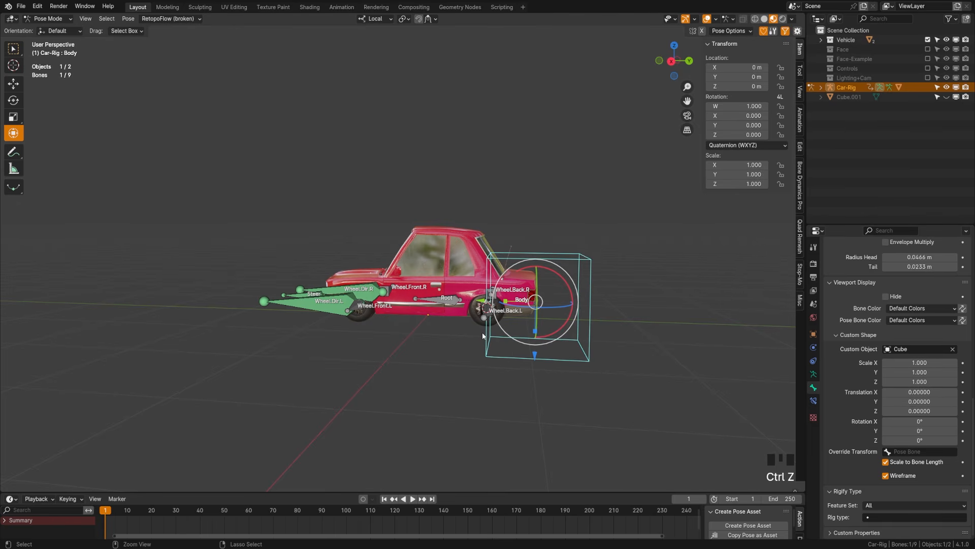
pyautogui.hotkey('ctrl', 'z')
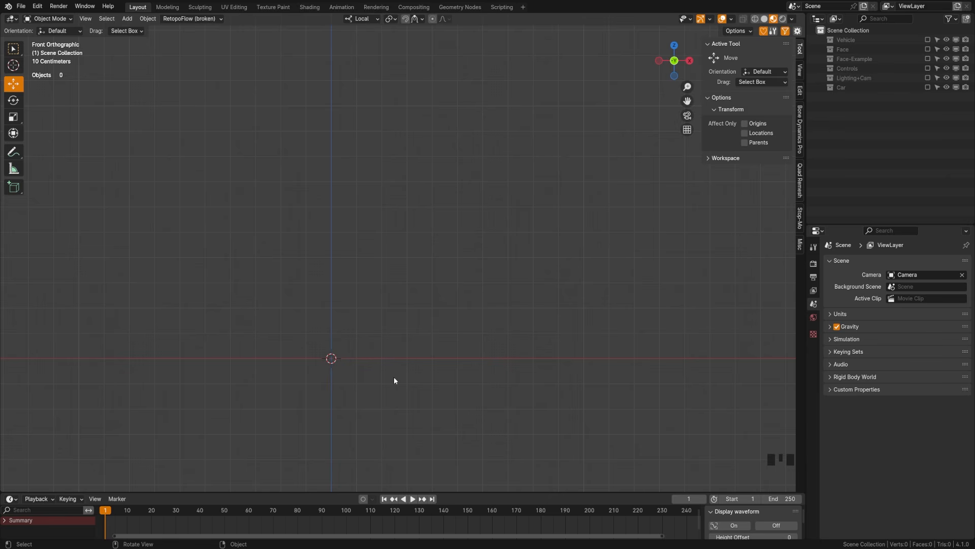
# Add a 2 m plane mesh at the world origin in the emptied scene.
pyautogui.hotkey('shift', 'a')
pyautogui.moveTo(390, 367)
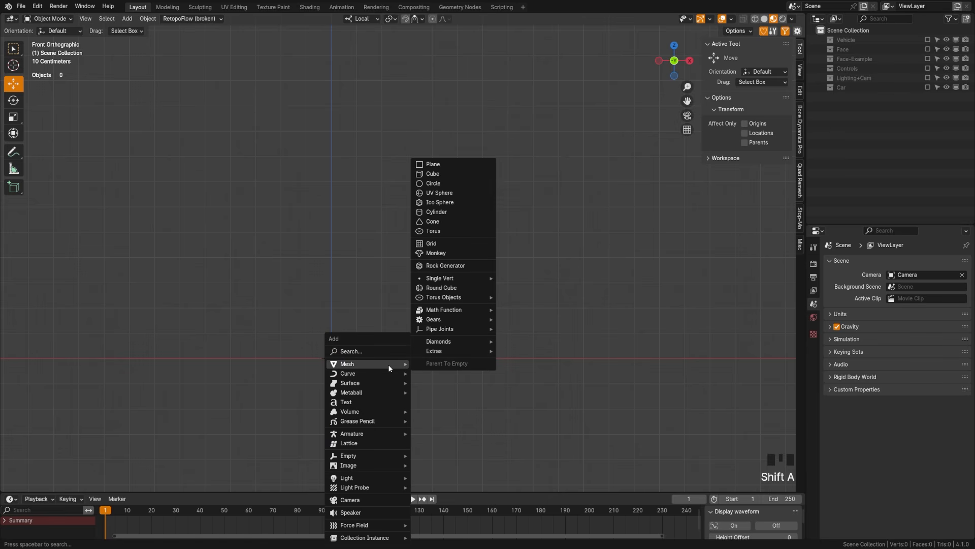
pyautogui.click(462, 163)
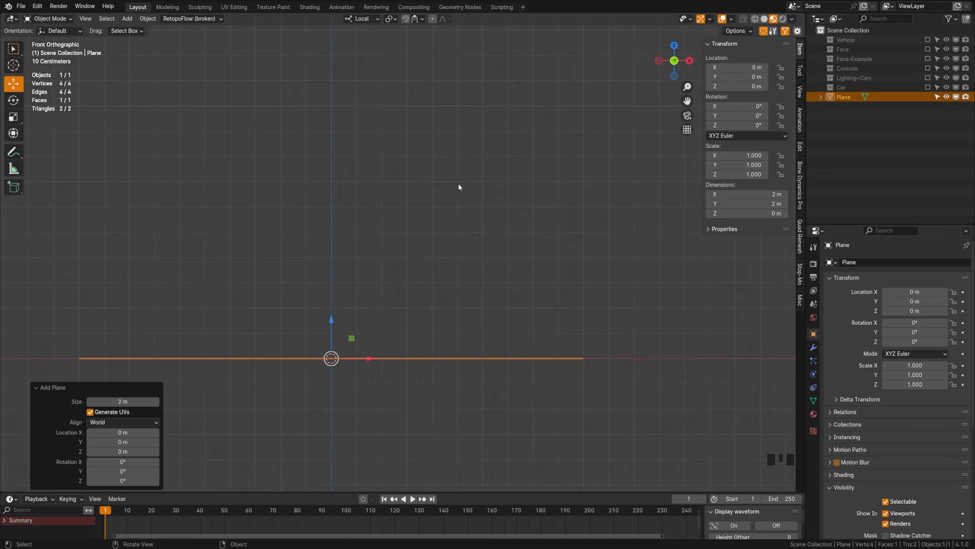
pyautogui.keyDown('shift'); pyautogui.moveTo(343, 358); pyautogui.dragTo(370, 328, button='middle'); pyautogui.keyUp('shift')
# Rotate the plane's geometry 90° around the X axis in Edit Mode so it faces the front view.
pyautogui.press('Tab')
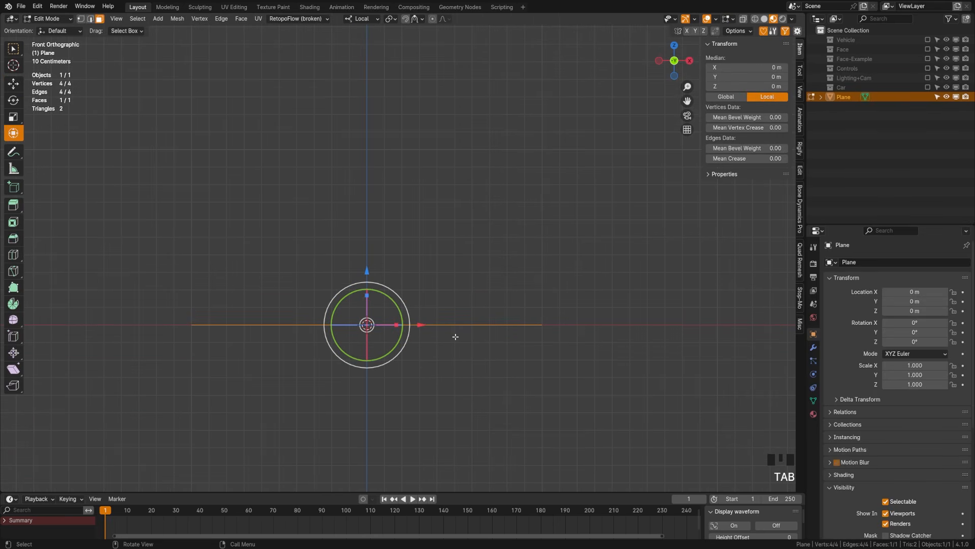
pyautogui.press('r')
pyautogui.press('9')
pyautogui.press('0')
pyautogui.press('x')
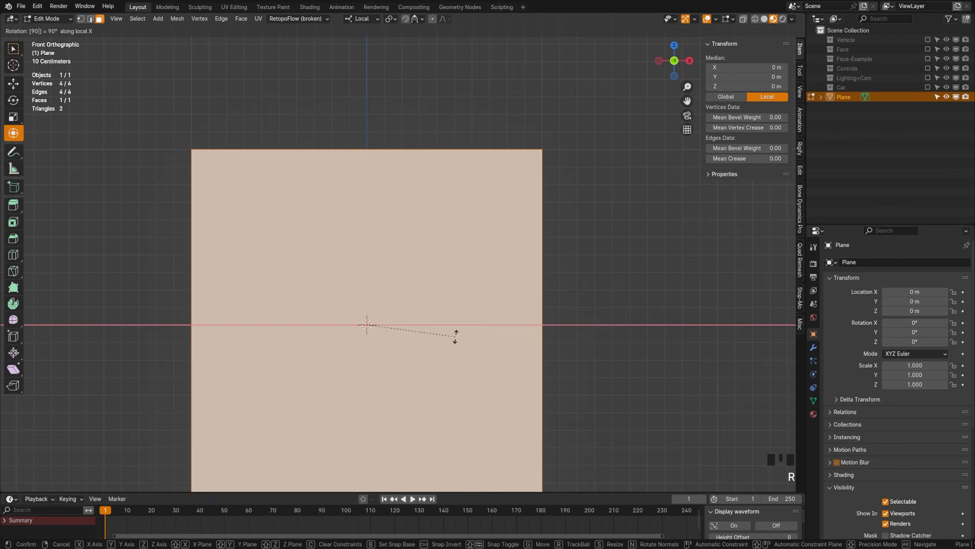
pyautogui.press('Return')
pyautogui.scroll(-1, 456, 337)
pyautogui.keyDown('shift'); pyautogui.moveTo(456, 336); pyautogui.dragTo(463, 309, button='middle'); pyautogui.keyUp('shift')
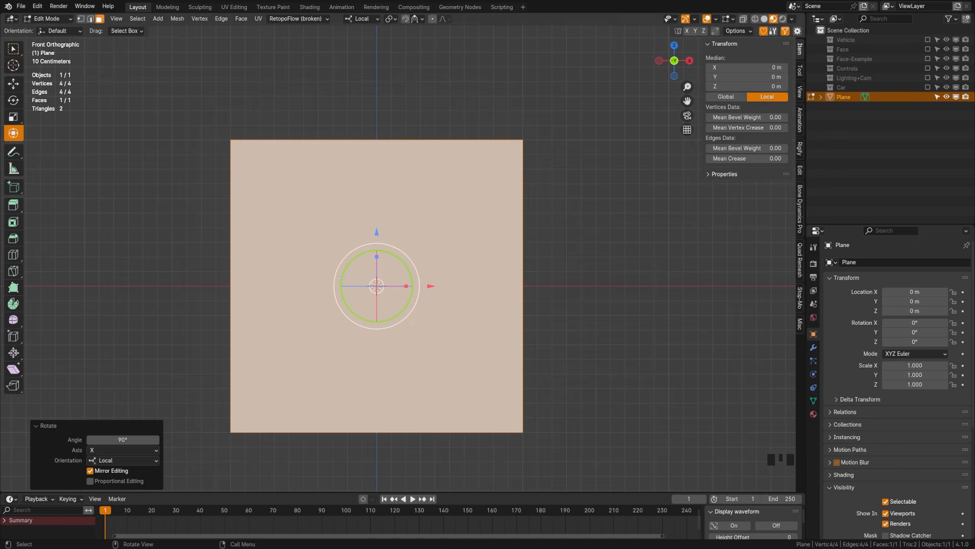
# Add three evenly spaced vertical loop cuts to the plane without sliding them.
pyautogui.hotkey('alt', 'a')
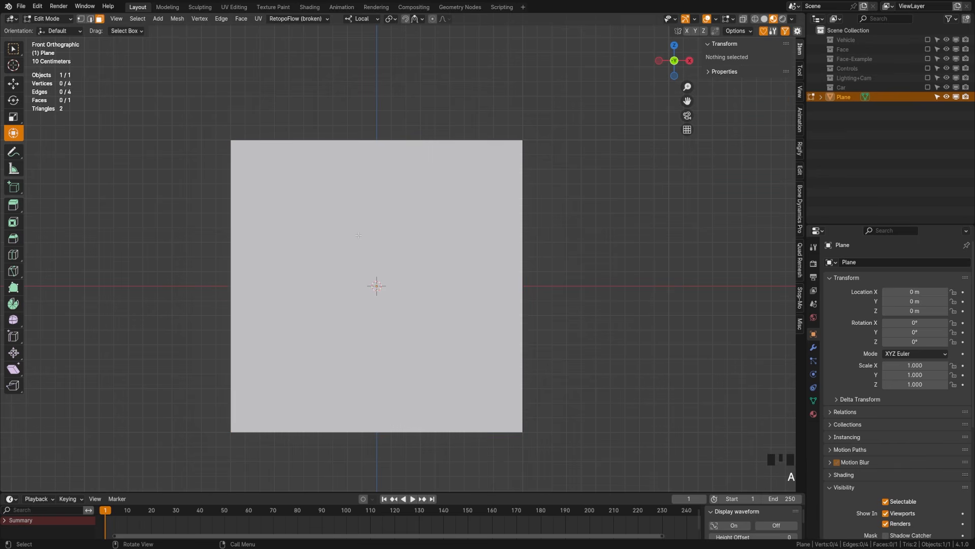
pyautogui.hotkey('ctrl', 'r')
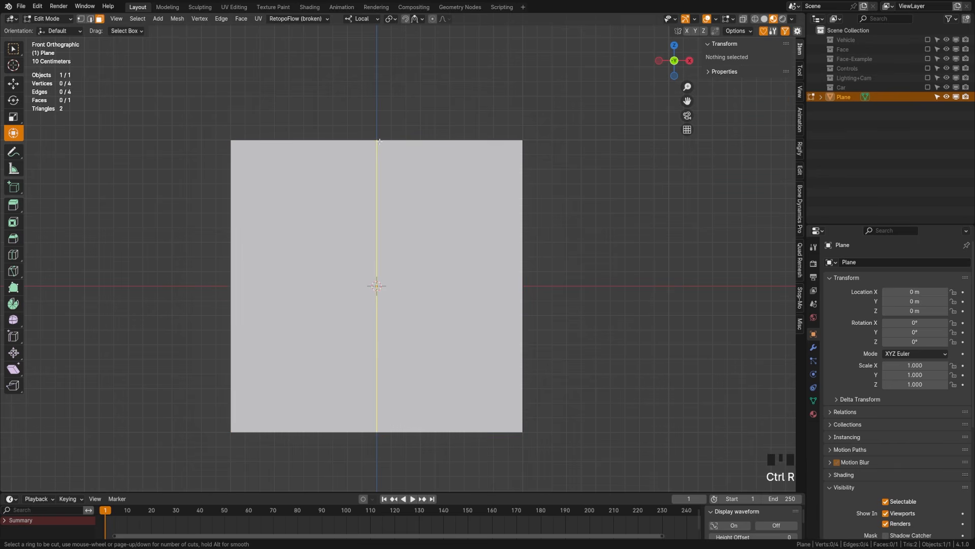
pyautogui.scroll(2, 380, 142)
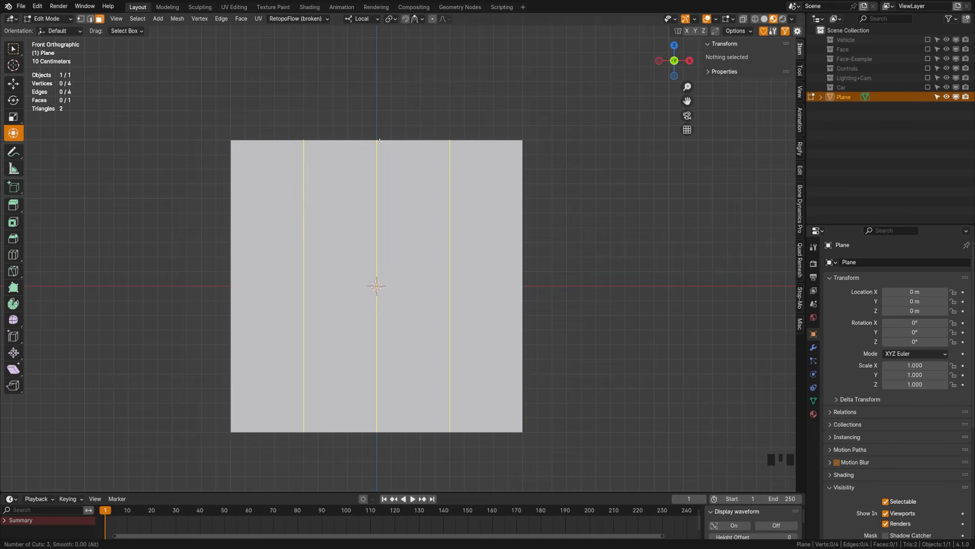
pyautogui.click(379, 142)
pyautogui.rightClick(376, 283)
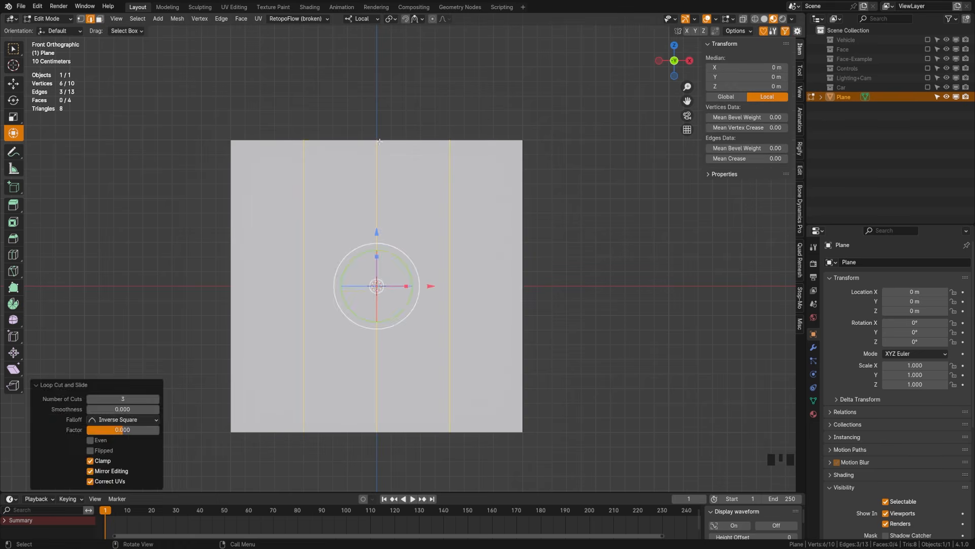
# Add a single centred horizontal loop cut across the plane and return to Object Mode.
pyautogui.hotkey('alt', 'a')
pyautogui.hotkey('ctrl', 'r')
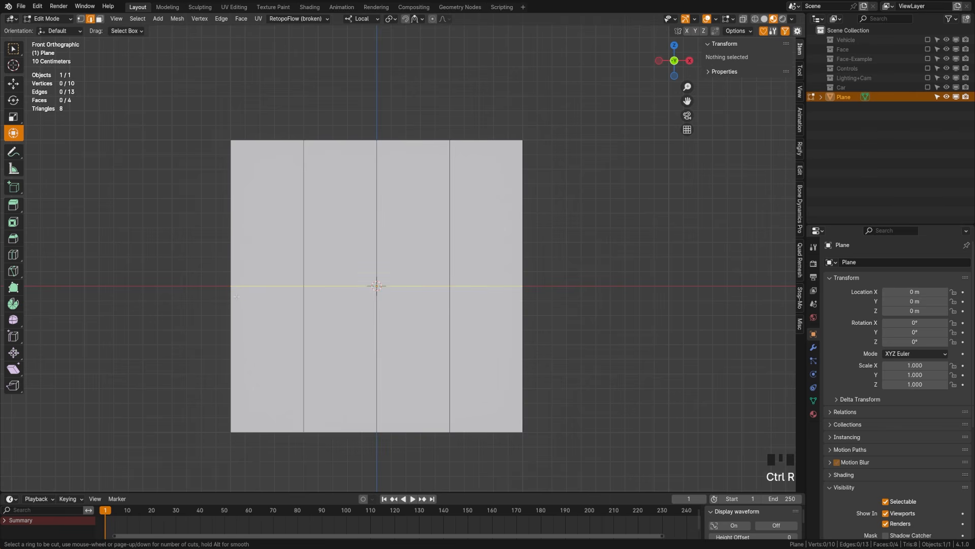
pyautogui.click(236, 297)
pyautogui.rightClick(236, 294)
pyautogui.hotkey('alt', 'a')
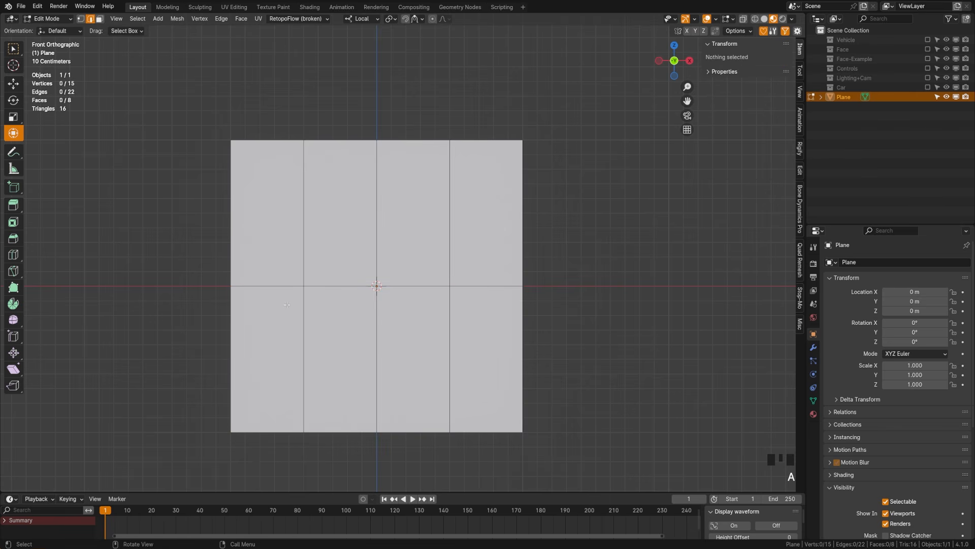
pyautogui.click(310, 318)
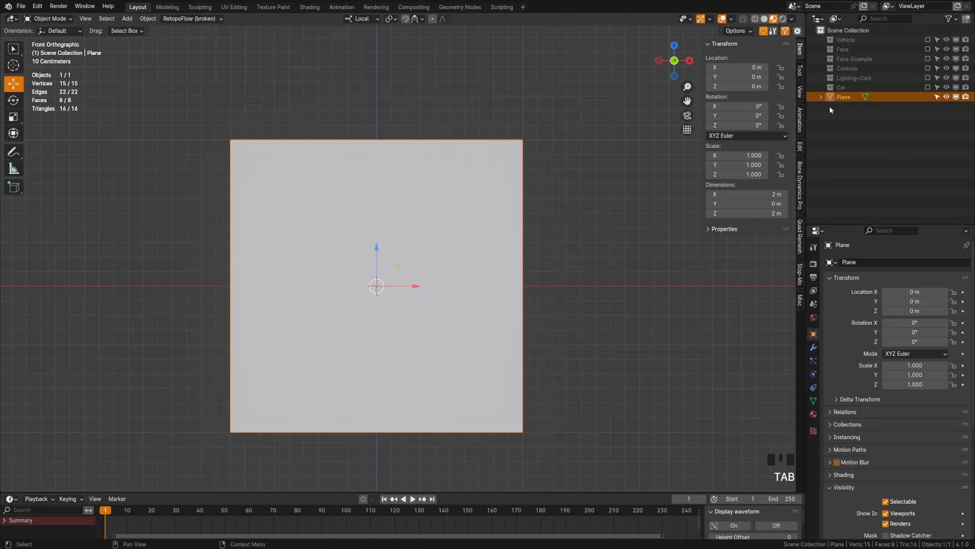
# Rename the plane object as Eye.
pyautogui.click(840, 97)
pyautogui.doubleClick(840, 98)
pyautogui.write('Eye')
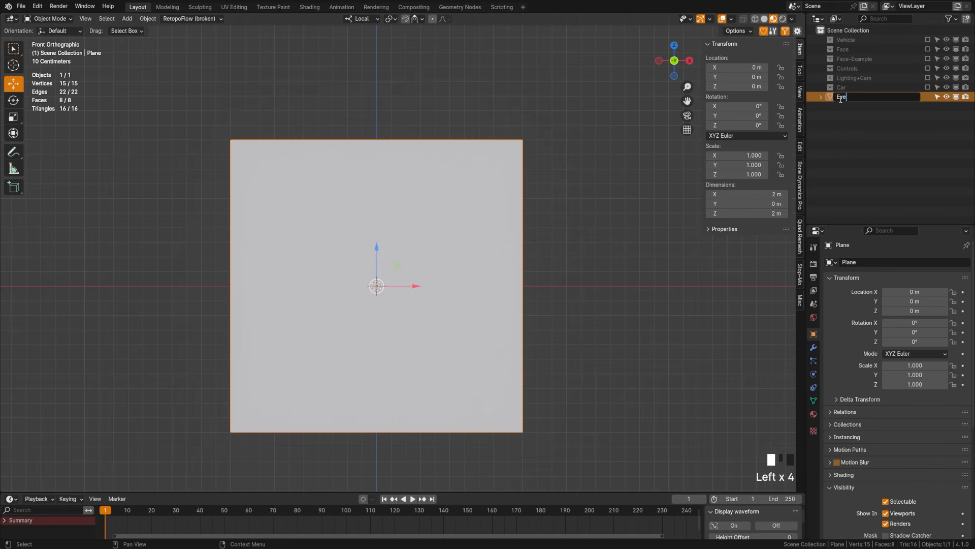
pyautogui.press('Return')
# Duplicate the Eye object in place and rename the copy as Eye.Lid.
pyautogui.hotkey('shift', 'd')
pyautogui.click(610, 207)
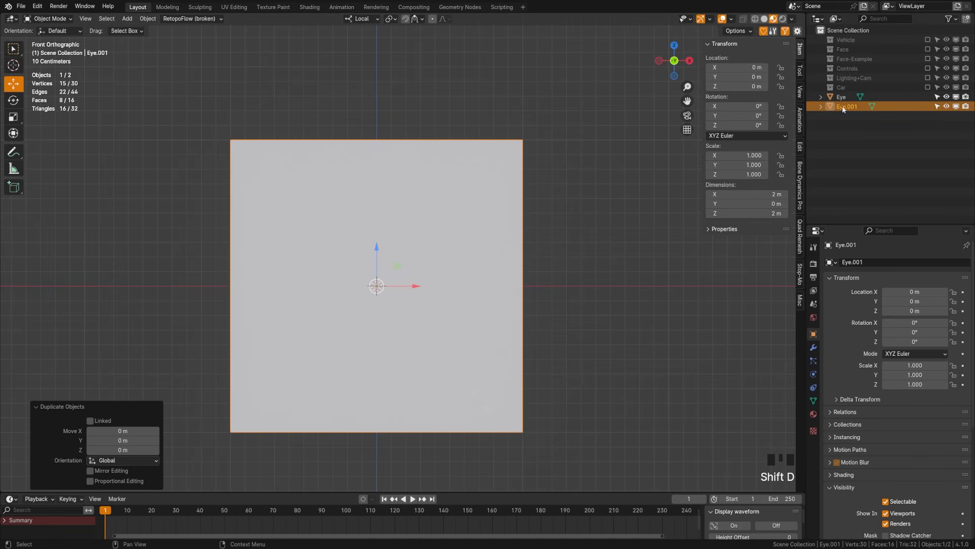
pyautogui.doubleClick(849, 106)
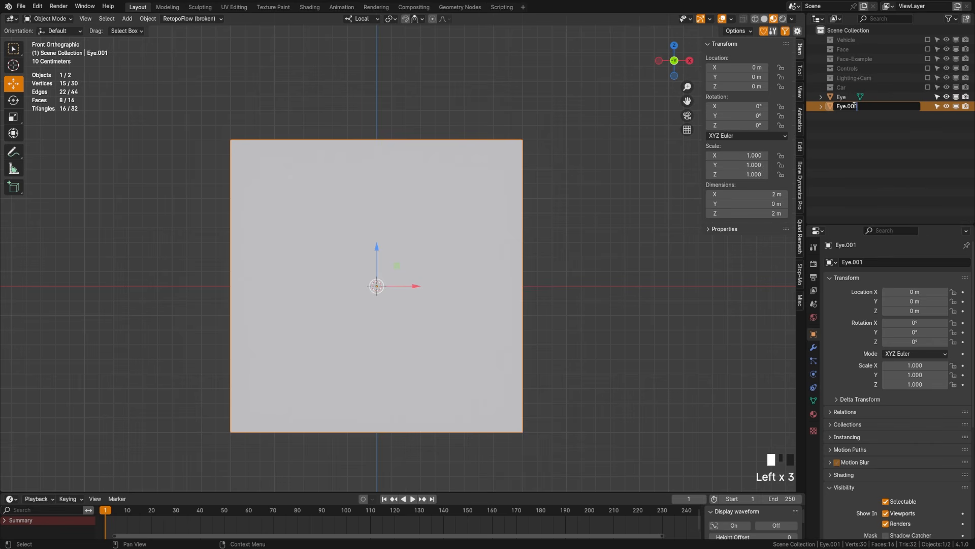
pyautogui.press('BackSpace')
pyautogui.press('BackSpace')
pyautogui.press('BackSpace')
pyautogui.write('Lid')
pyautogui.press('Return')
# Give the Eye object a new material named Eye.
pyautogui.click(884, 97)
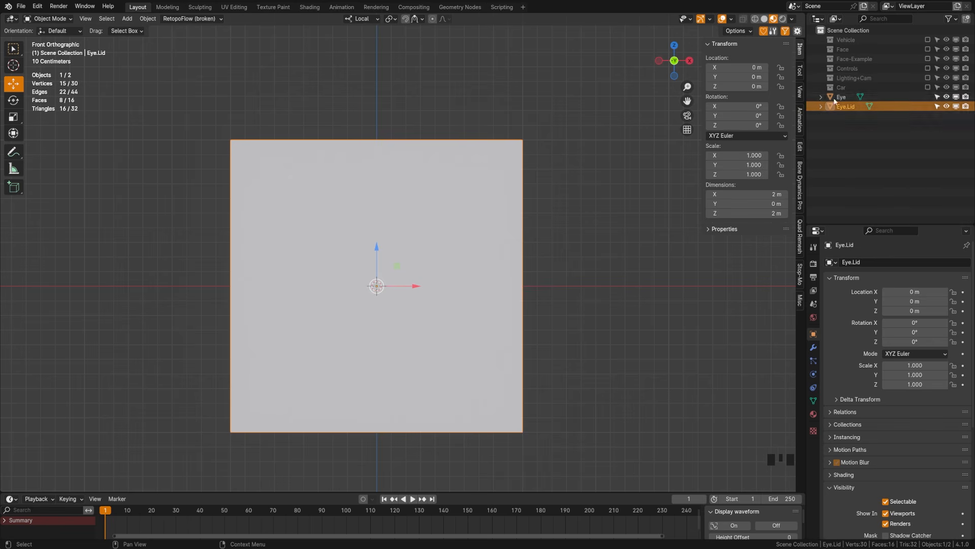
pyautogui.click(814, 414)
pyautogui.click(884, 331)
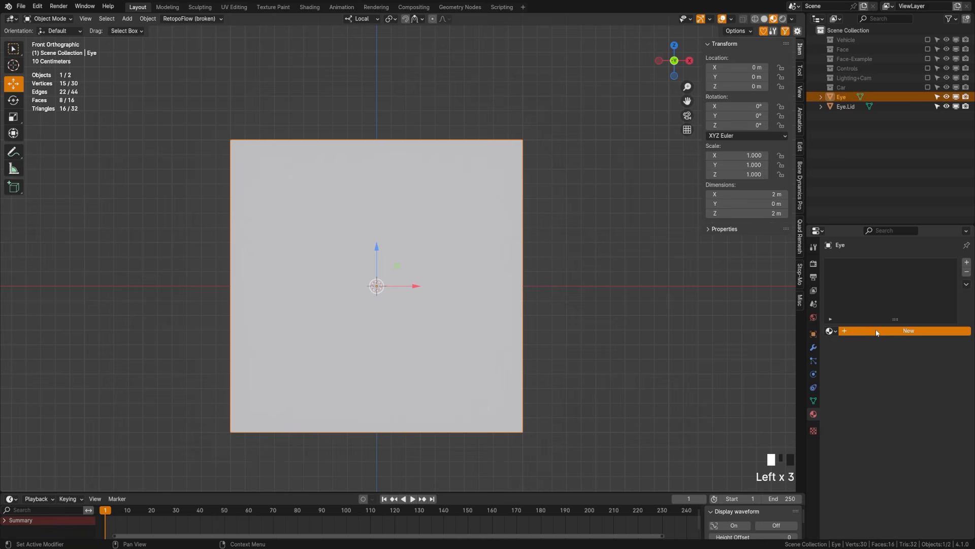
pyautogui.click(885, 331)
pyautogui.write('E')
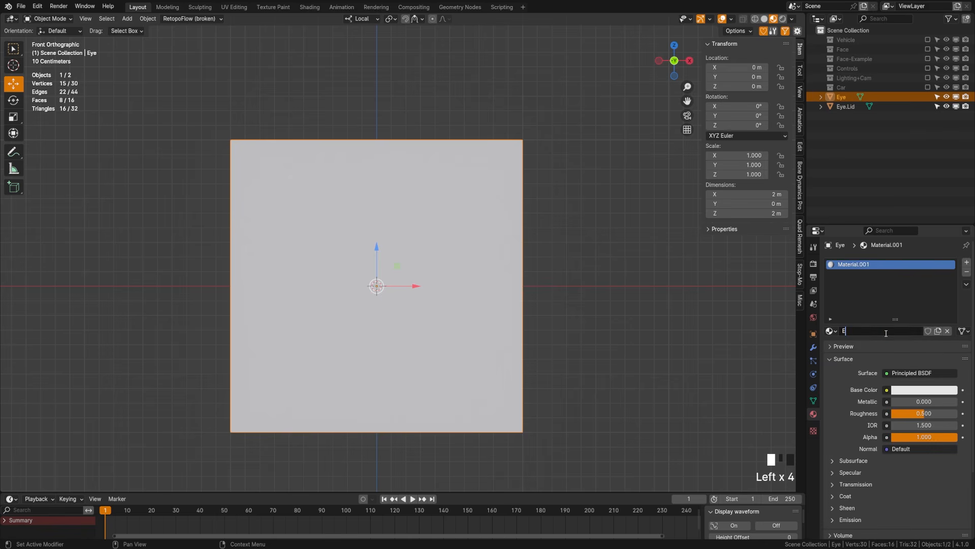
pyautogui.write('ye')
pyautogui.press('Return')
# Set the Eye material's base color to full white and its roughness to 0.15.
pyautogui.click(921, 390)
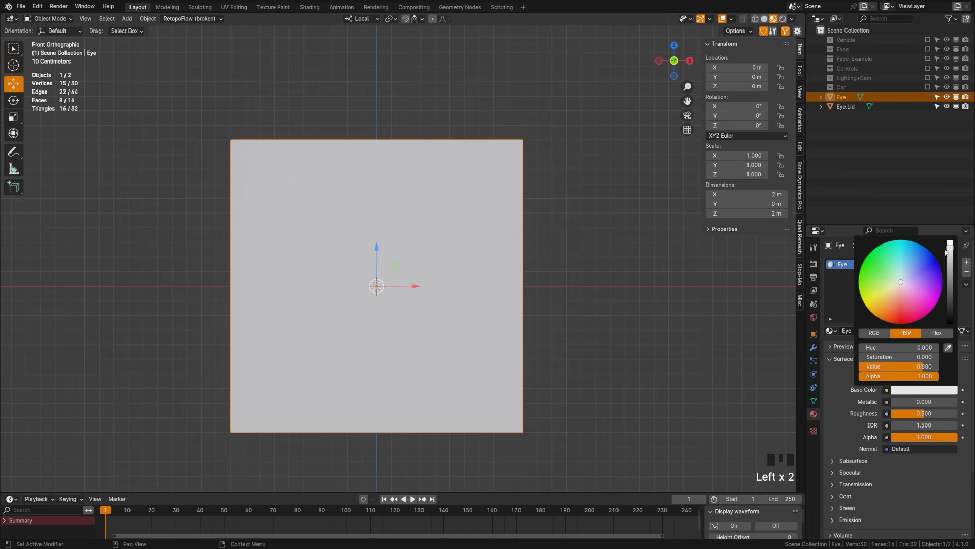
pyautogui.click(920, 413)
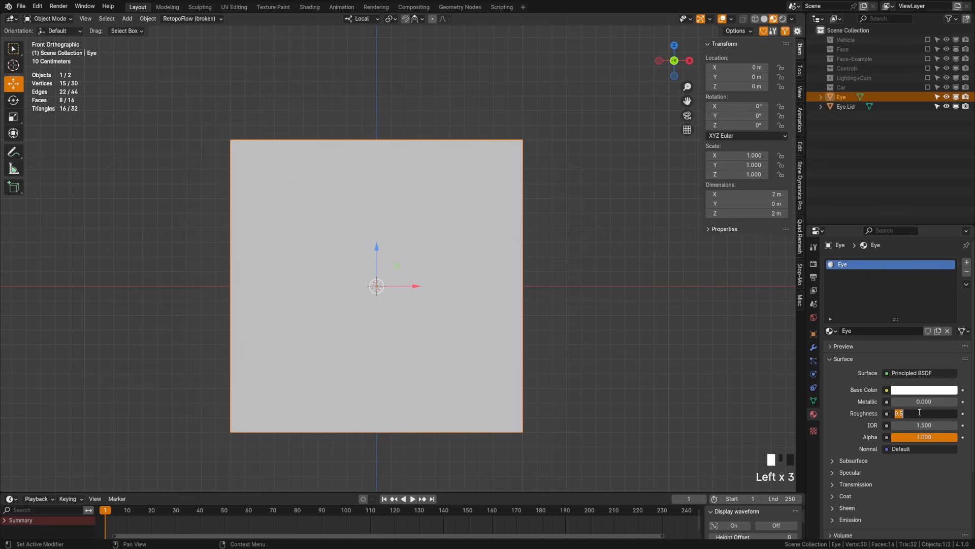
pyautogui.press('Return')
# Disable the Eye object in viewports and give the Eye.Lid object a new material named eye.Lid.
pyautogui.click(956, 97)
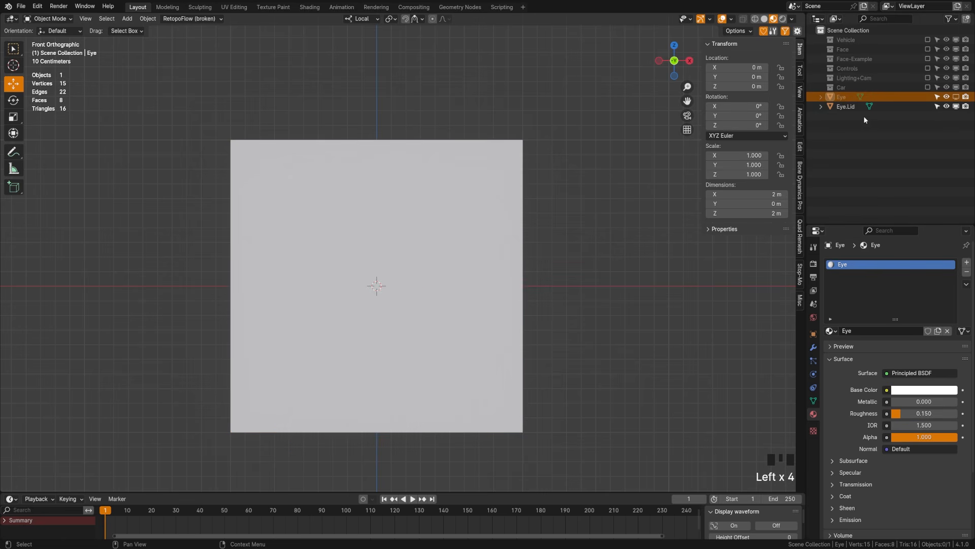
pyautogui.click(847, 109)
pyautogui.click(879, 330)
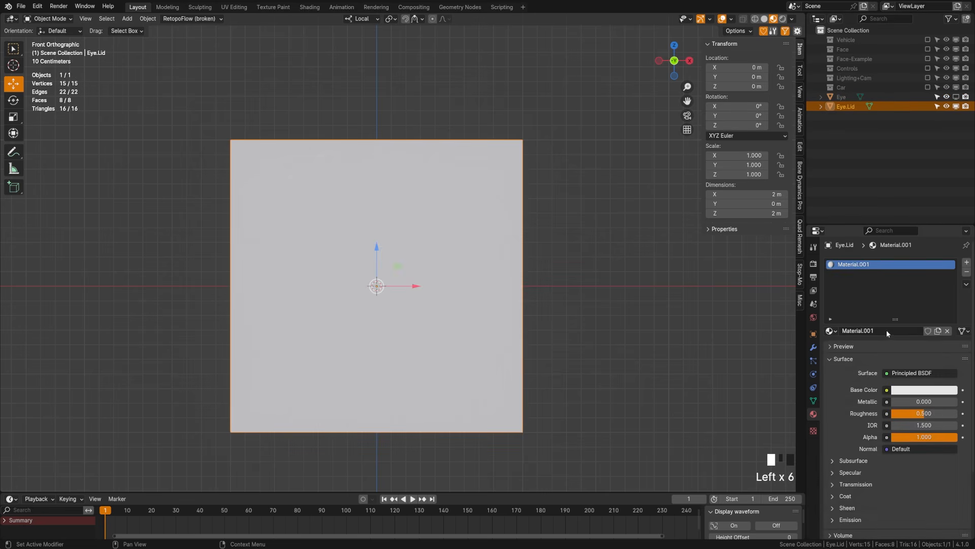
pyautogui.click(886, 330)
pyautogui.write('eye.Lid')
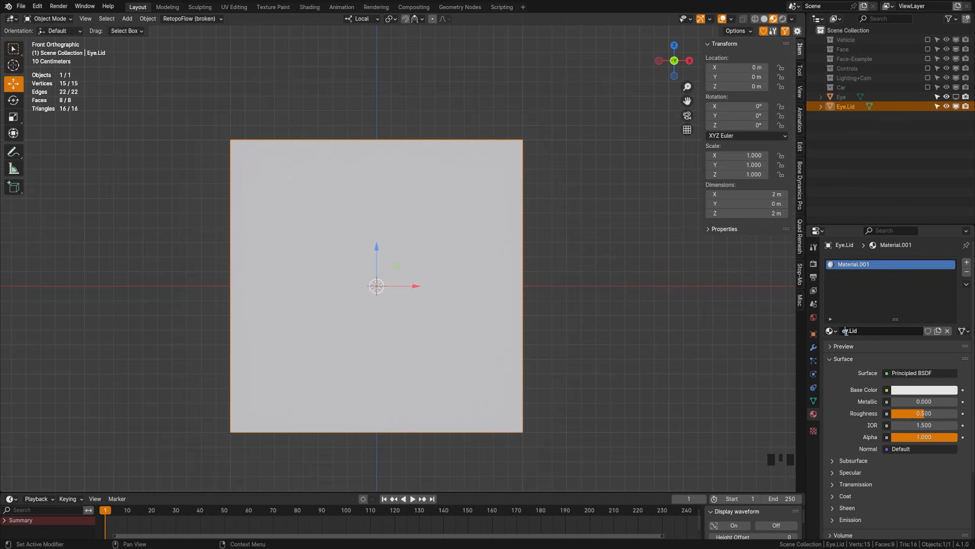
# Set the eye.Lid material's base color to saturated red and its roughness to 0.15.
pyautogui.click(925, 390)
pyautogui.click(949, 274)
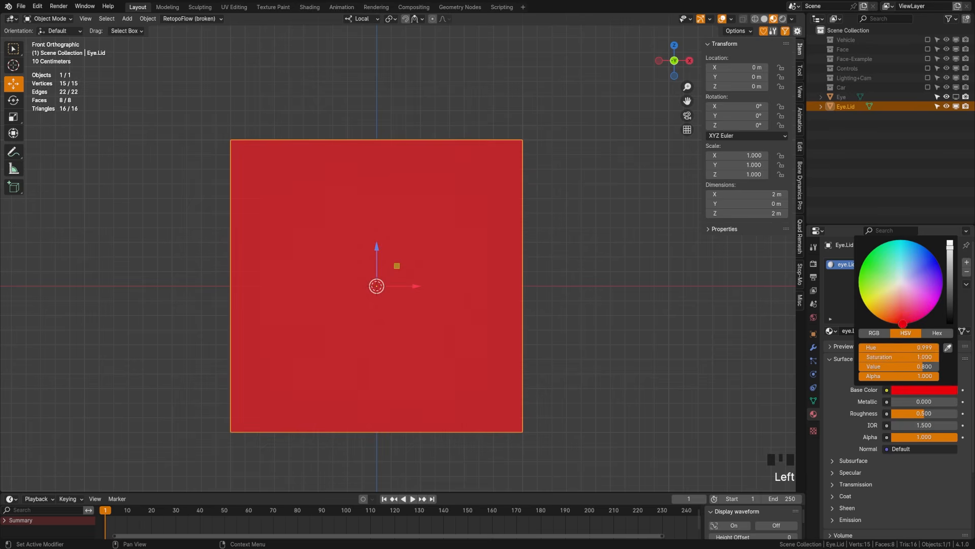
pyautogui.doubleClick(927, 414)
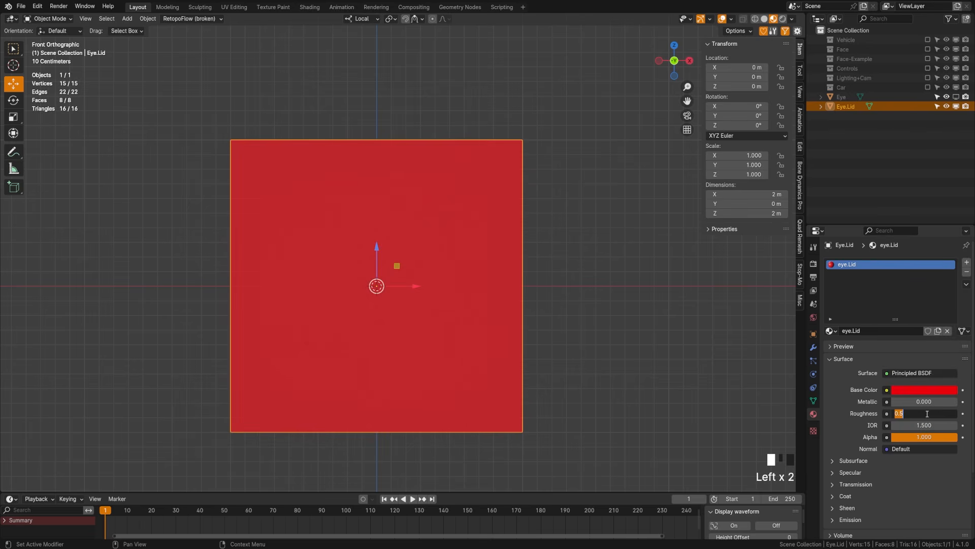
pyautogui.press('Return')
pyautogui.click(600, 372)
pyautogui.click(434, 351)
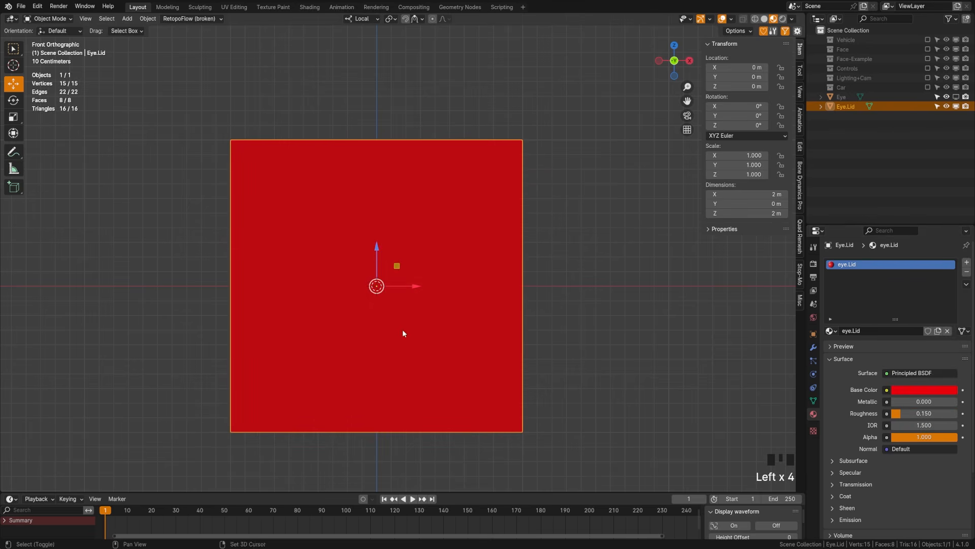
# Delete the bottom row of vertices of the Eye.Lid mesh in Edit Mode so only its upper half is left.
pyautogui.keyDown('shift'); pyautogui.moveTo(382, 336); pyautogui.dragTo(372, 326, button='middle'); pyautogui.keyUp('shift')
pyautogui.press('Tab')
pyautogui.click(330, 329)
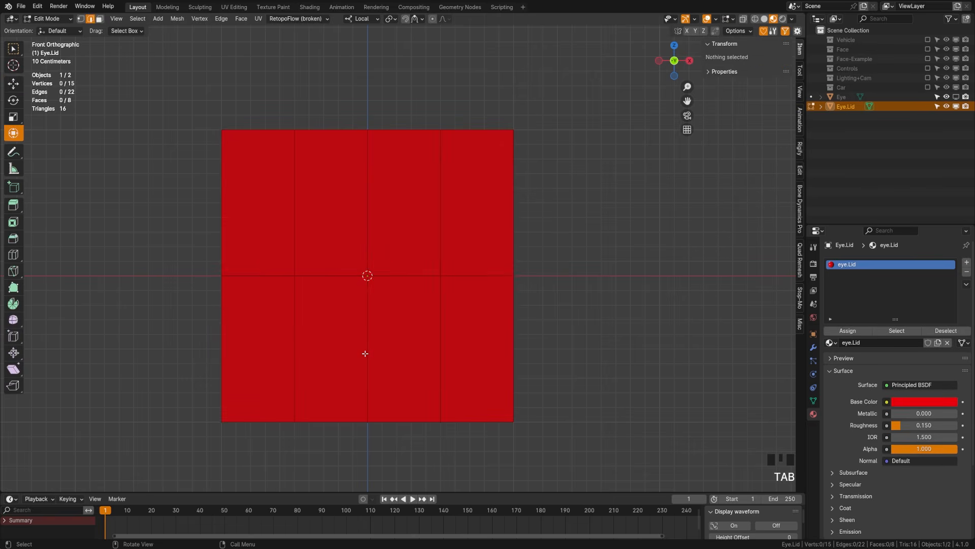
pyautogui.press('a')
pyautogui.press('a')
pyautogui.keyDown('shift'); pyautogui.moveTo(459, 333); pyautogui.dragTo(449, 352, button='middle'); pyautogui.keyUp('shift')
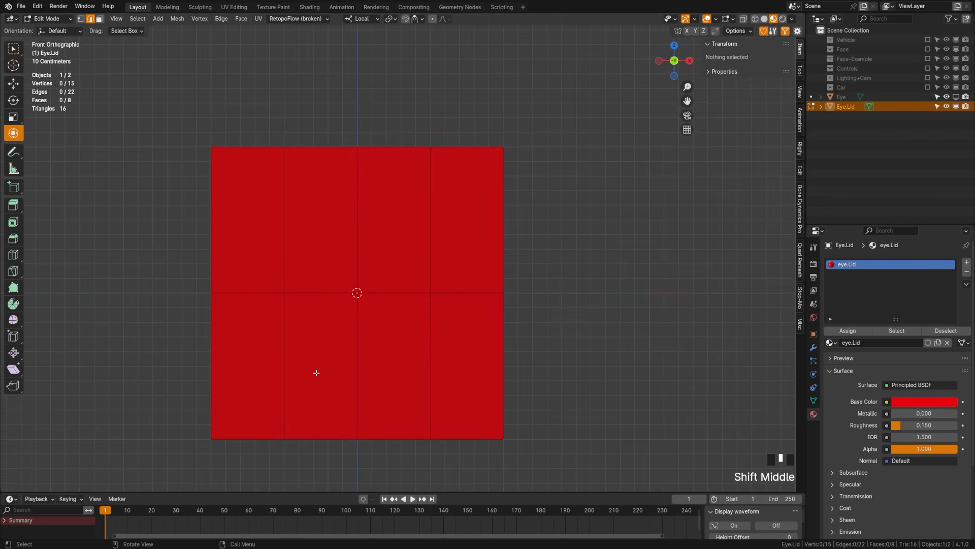
pyautogui.press('1')
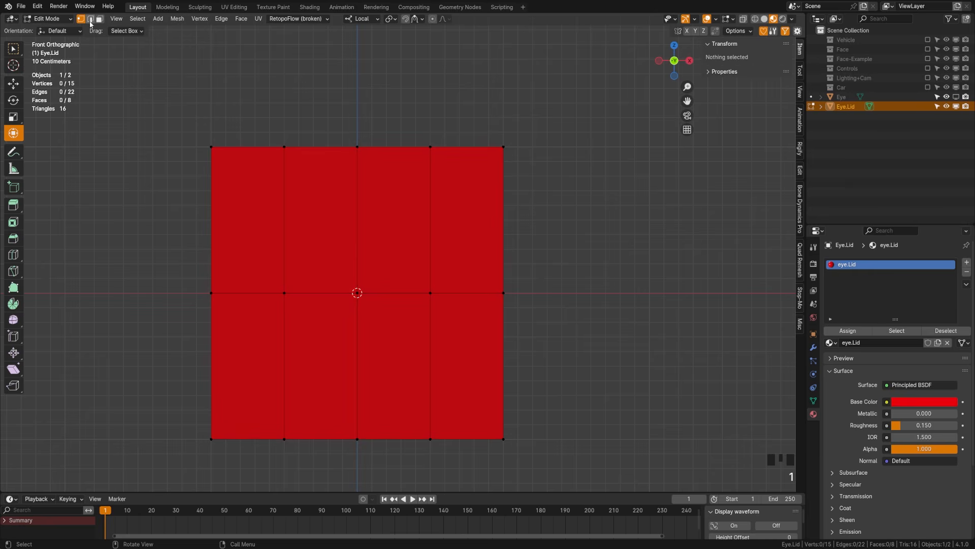
pyautogui.moveTo(163, 414); pyautogui.dragTo(588, 463)
pyautogui.press('x')
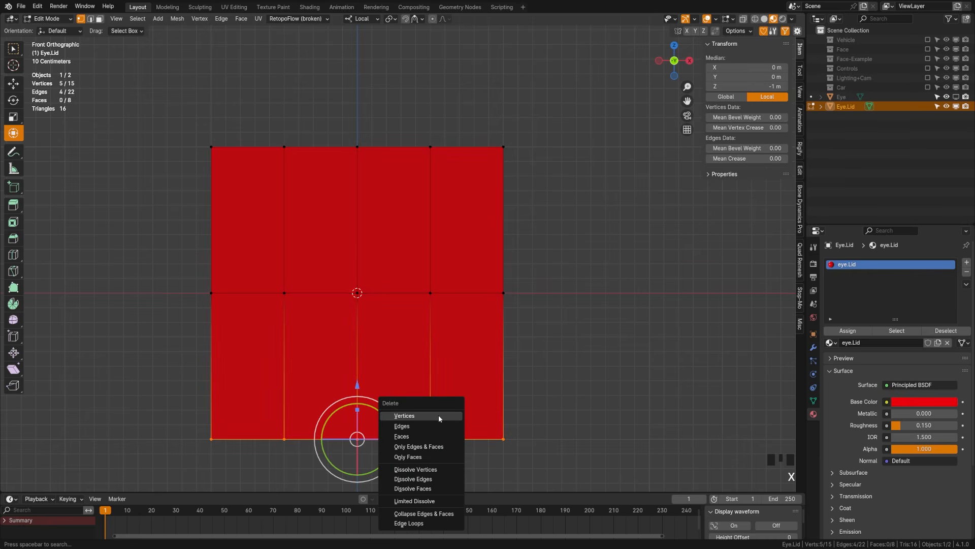
pyautogui.click(438, 415)
pyautogui.keyDown('shift'); pyautogui.moveTo(416, 320); pyautogui.dragTo(350, 323, button='middle'); pyautogui.keyUp('shift')
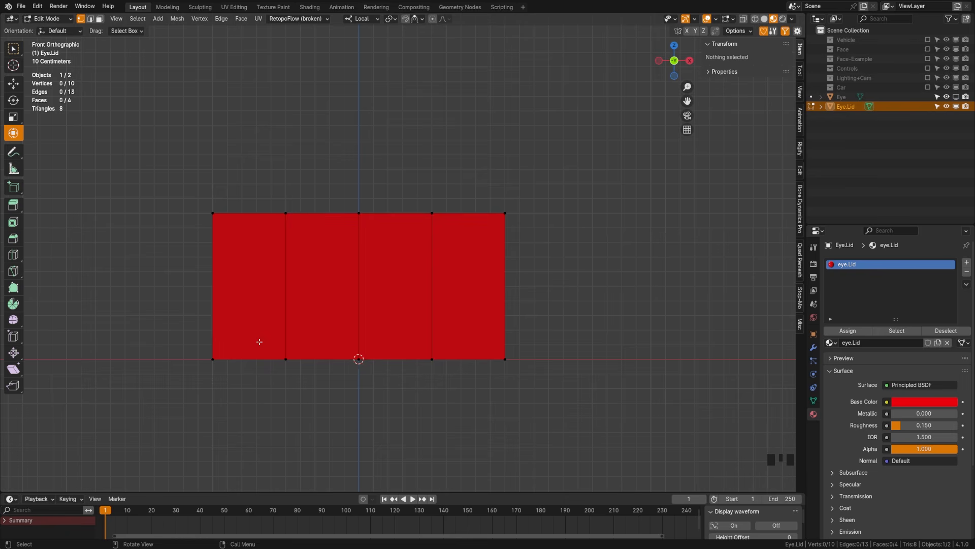
# Add a Subdivision modifier to the Eye.Lid object in Object Mode and set its viewport levels to 3.
pyautogui.press('Tab')
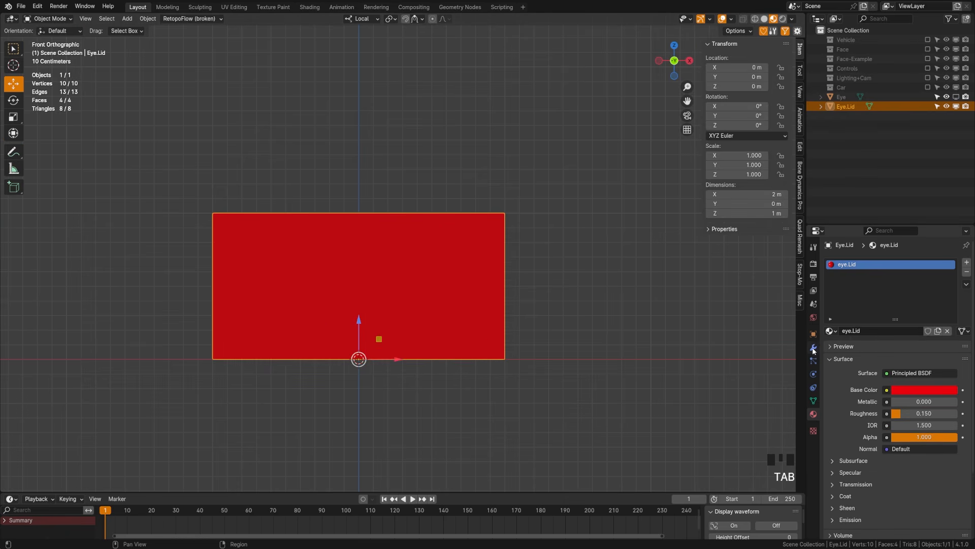
pyautogui.click(814, 349)
pyautogui.click(849, 262)
pyautogui.click(849, 263)
pyautogui.write('sub')
pyautogui.press('Return')
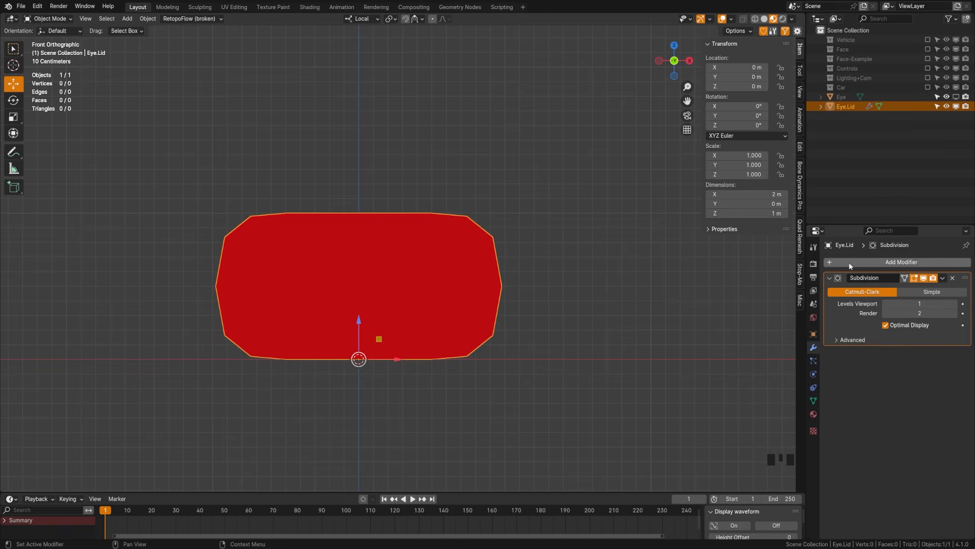
pyautogui.click(955, 304)
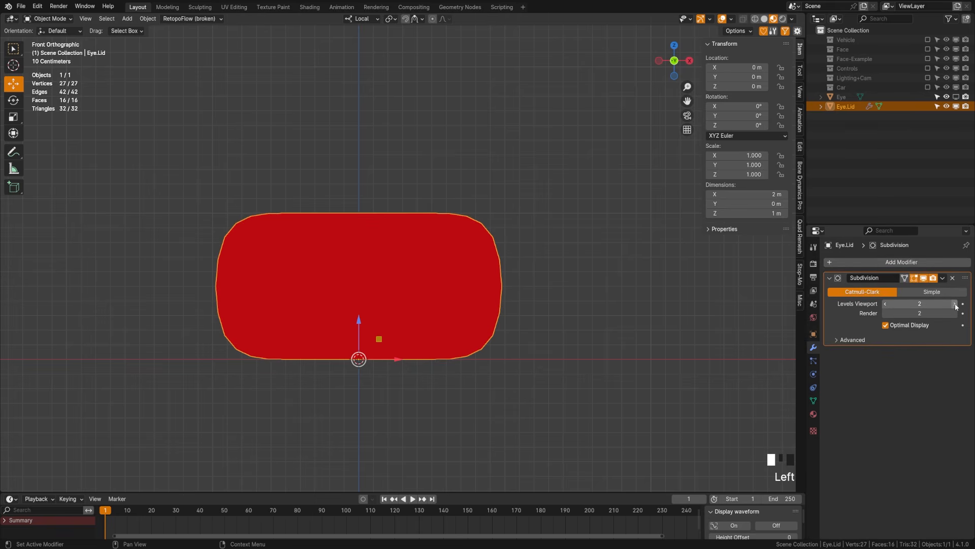
pyautogui.click(955, 303)
# Add a vertical supporting loop cut close to each side edge of the Eye.Lid mesh in Edit Mode.
pyautogui.press('Tab')
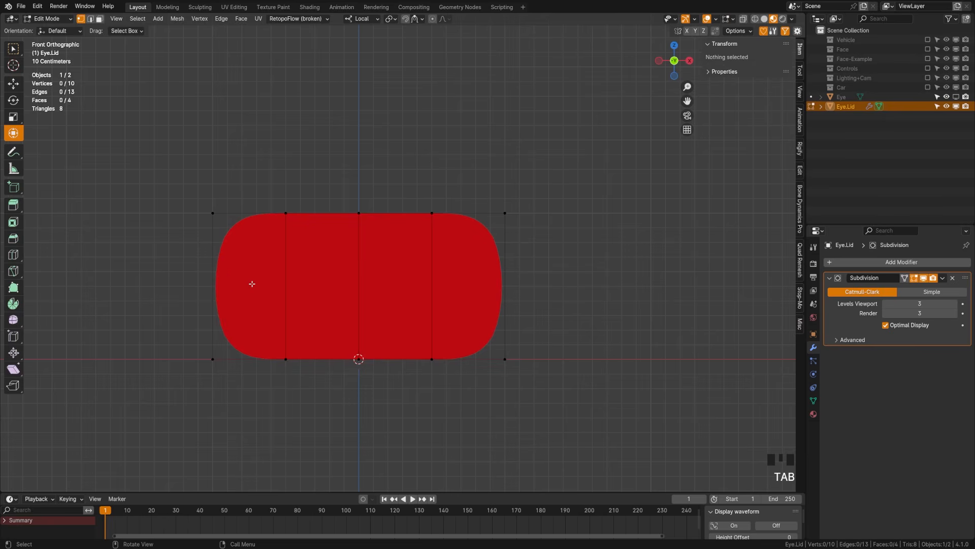
pyautogui.hotkey('ctrl', 'r')
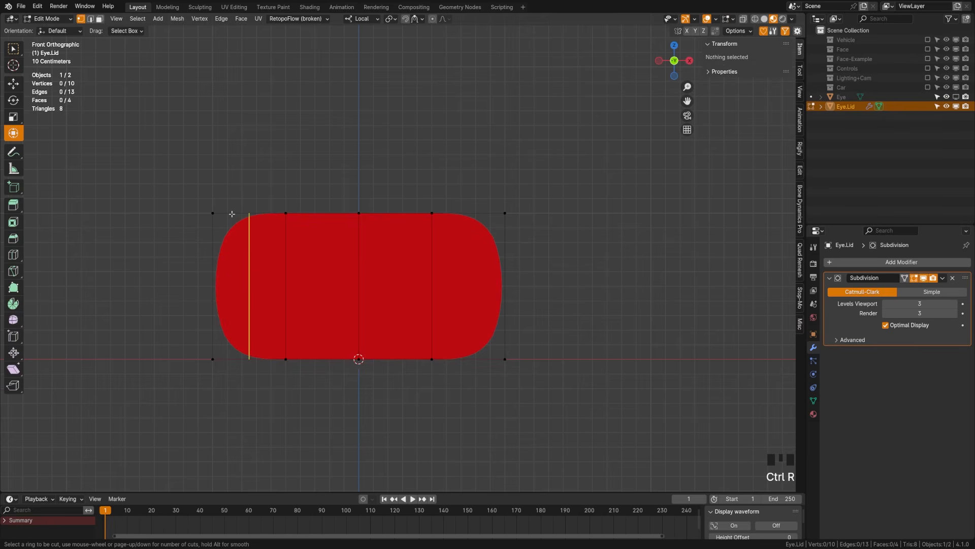
pyautogui.click(232, 214)
pyautogui.click(207, 223)
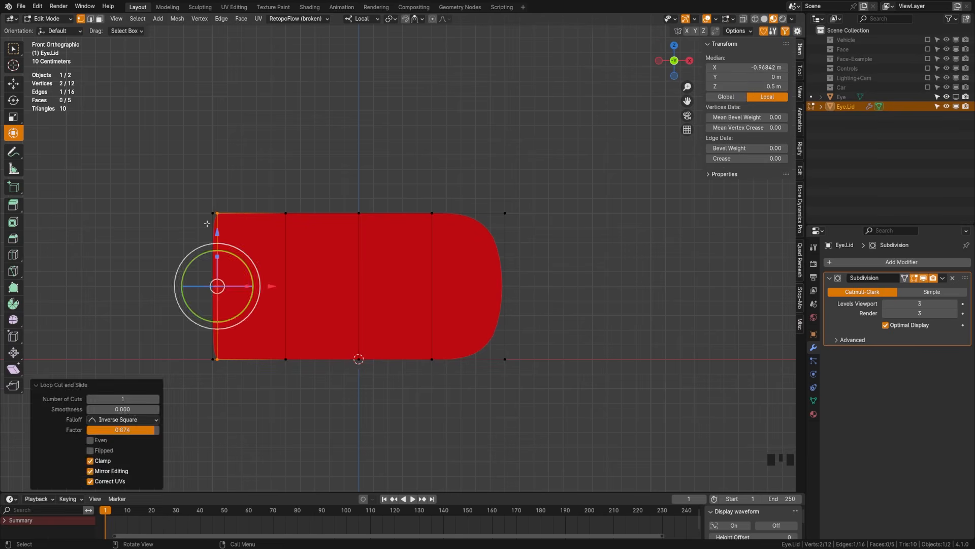
pyautogui.hotkey('ctrl', 'r')
pyautogui.click(483, 213)
pyautogui.click(515, 220)
pyautogui.press('a')
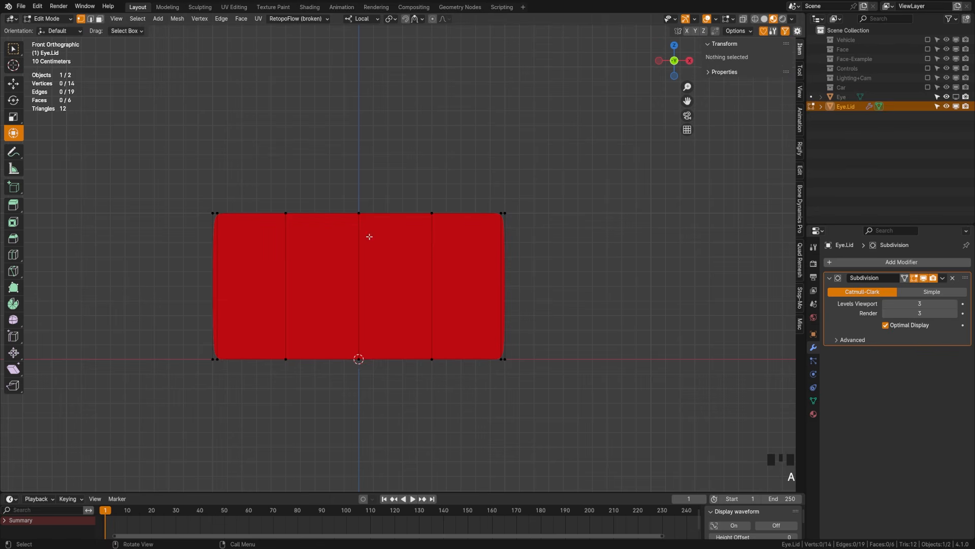
# Add horizontal supporting loop cuts close to the top and bottom edges of the Eye.Lid mesh.
pyautogui.hotkey('ctrl', 'r')
pyautogui.click(370, 237)
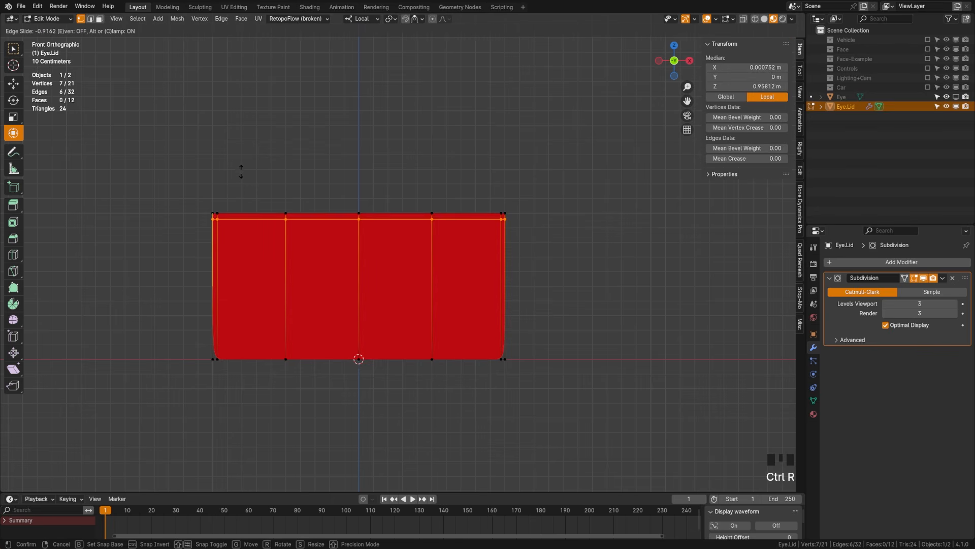
pyautogui.click(241, 170)
pyautogui.press('a')
pyautogui.hotkey('ctrl', 'r')
pyautogui.click(239, 329)
pyautogui.click(212, 383)
pyautogui.press('a')
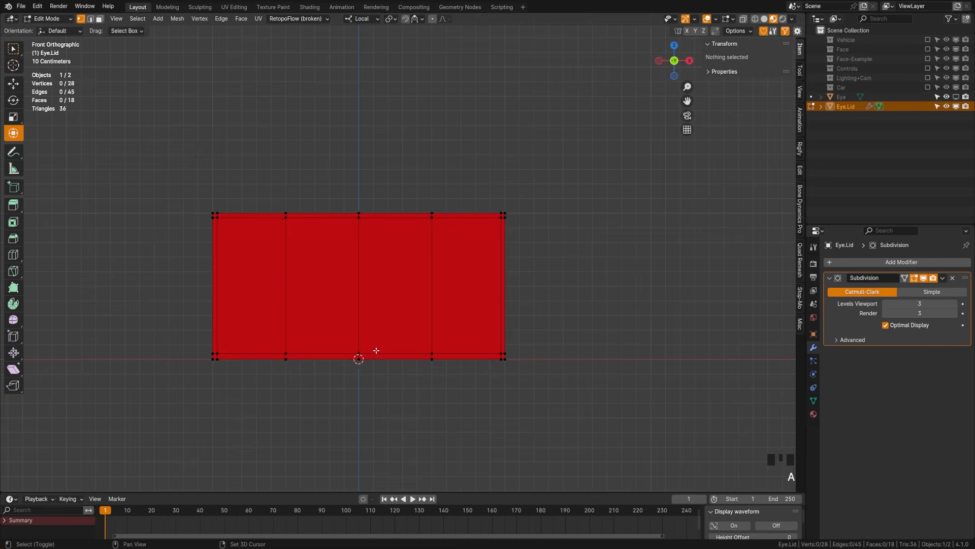
# Return the Eye.Lid object to Object Mode and make the Eye object visible in the viewport.
pyautogui.keyDown('shift'); pyautogui.moveTo(376, 351); pyautogui.dragTo(363, 342, button='middle'); pyautogui.keyUp('shift')
pyautogui.press('Tab')
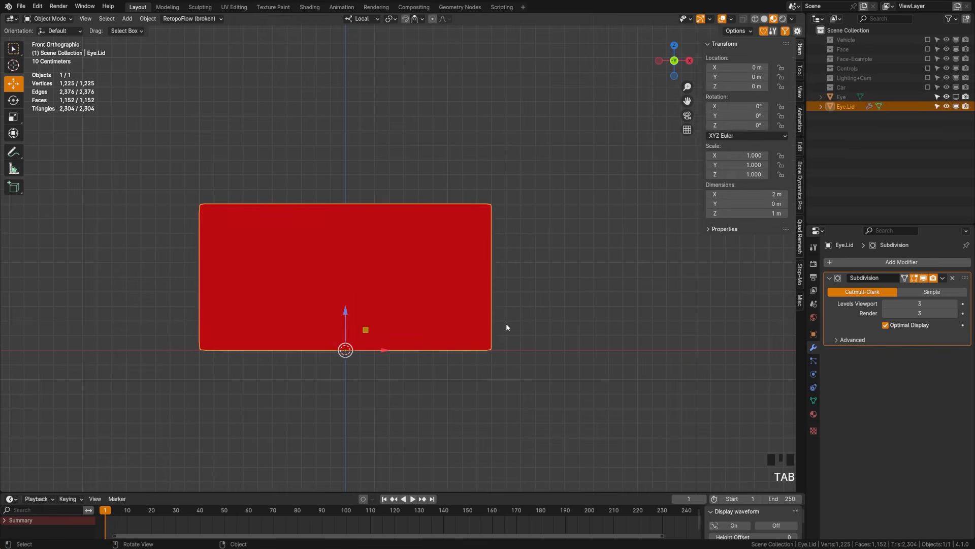
pyautogui.click(957, 97)
pyautogui.moveTo(513, 298); pyautogui.dragTo(434, 308, button='middle')
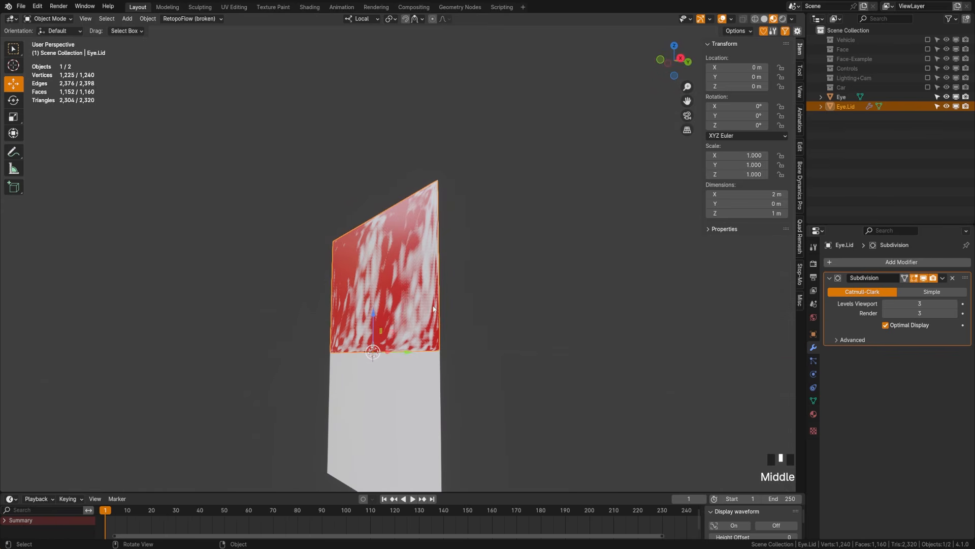
# Add a Solidify modifier to the Eye.Lid object and set its offset to 1.0.
pyautogui.click(835, 262)
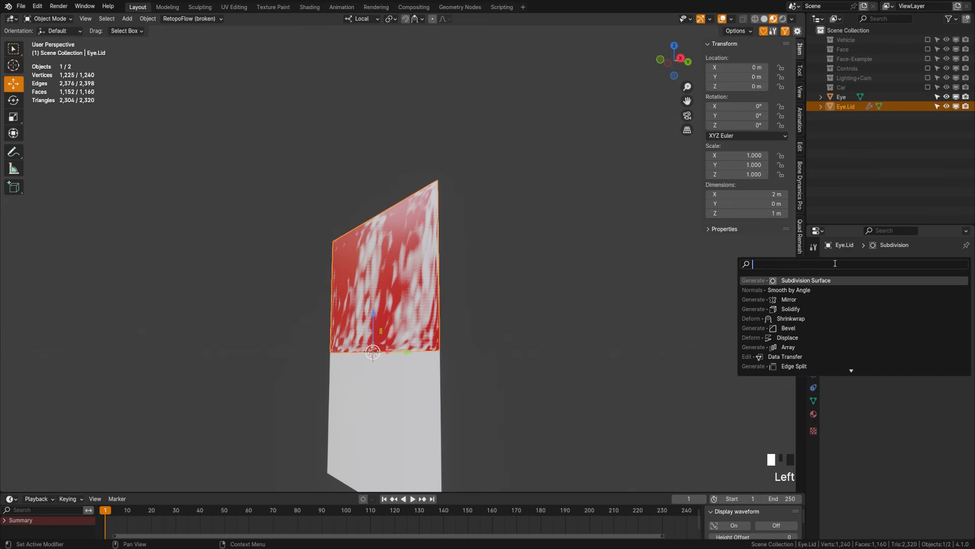
pyautogui.write('sol')
pyautogui.press('Return')
pyautogui.moveTo(447, 345); pyautogui.dragTo(502, 376, button='middle')
pyautogui.moveTo(915, 401); pyautogui.dragTo(960, 389)
pyautogui.moveTo(428, 339); pyautogui.dragTo(499, 336, button='middle')
pyautogui.press('KP_1')
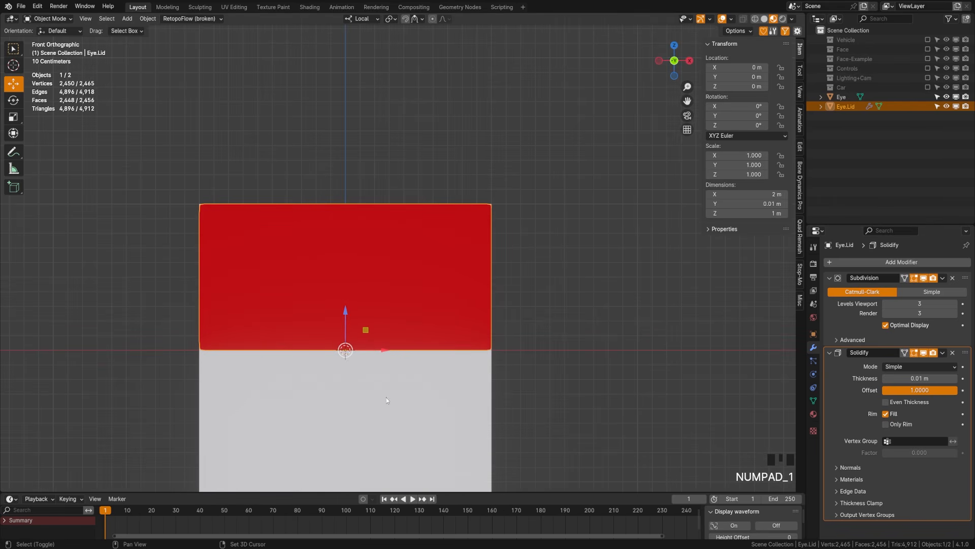
# Import the Car Eyes image into the scene with Images as Planes.
pyautogui.keyDown('shift'); pyautogui.moveTo(386, 397); pyautogui.dragTo(446, 325, button='middle'); pyautogui.keyUp('shift')
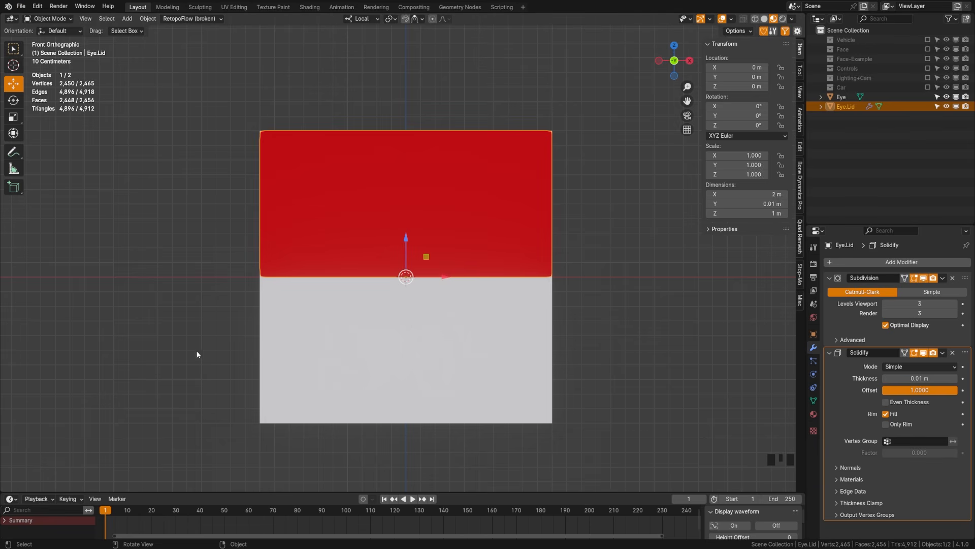
pyautogui.click(21, 6)
pyautogui.moveTo(37, 140)
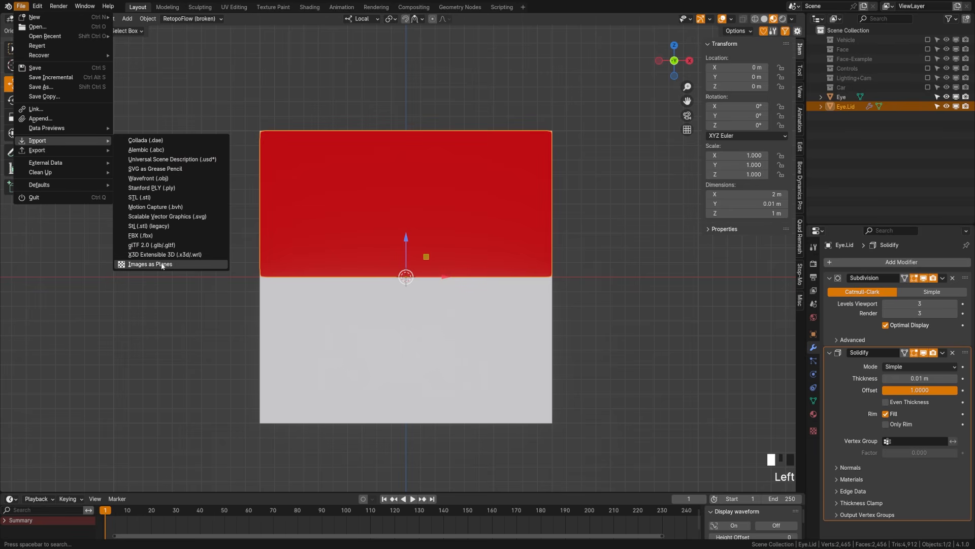
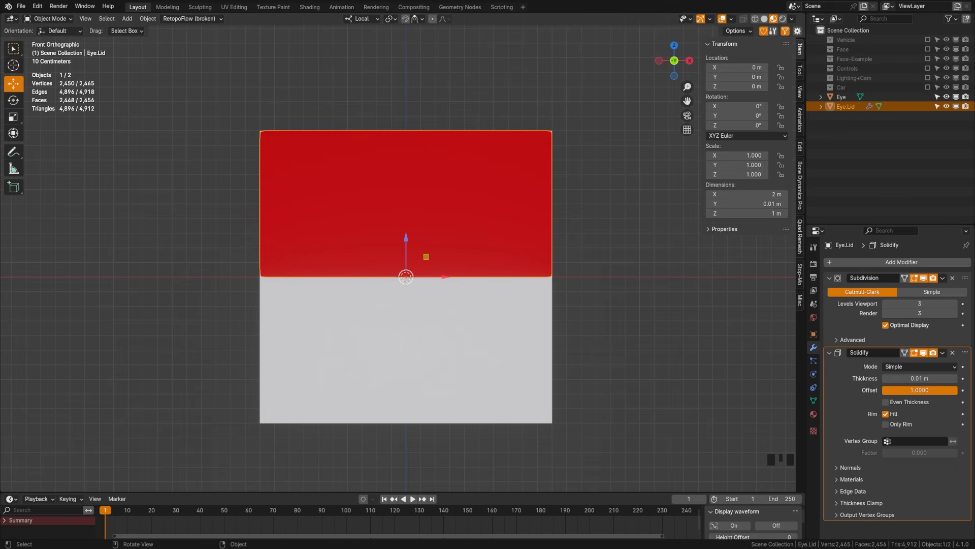
# Move the Car Eyes plane onto one half of the white eye below the eyelid and scale it to about 0.49 m.
pyautogui.press('g')
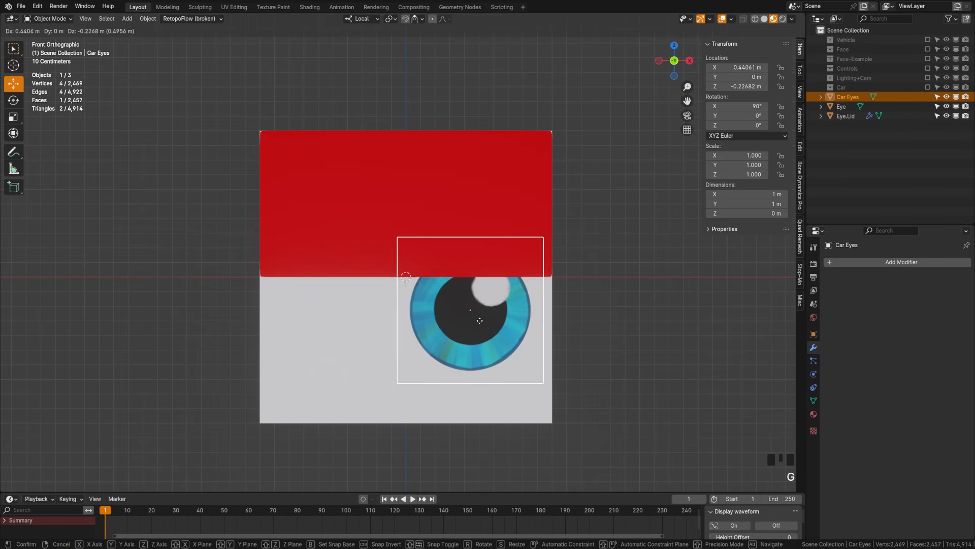
pyautogui.click(480, 321)
pyautogui.press('s')
pyautogui.click(530, 331)
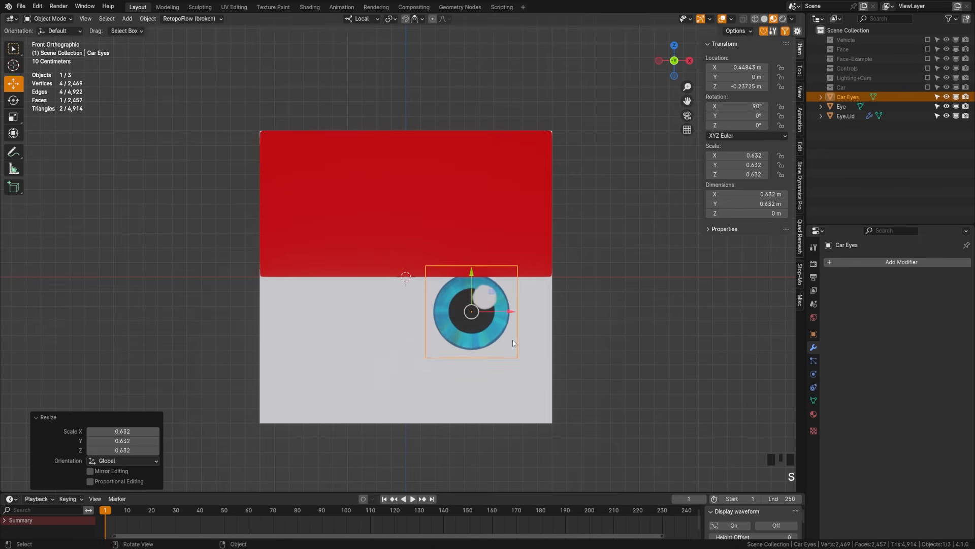
pyautogui.press('g')
pyautogui.click(512, 330)
pyautogui.press('s')
pyautogui.click(551, 334)
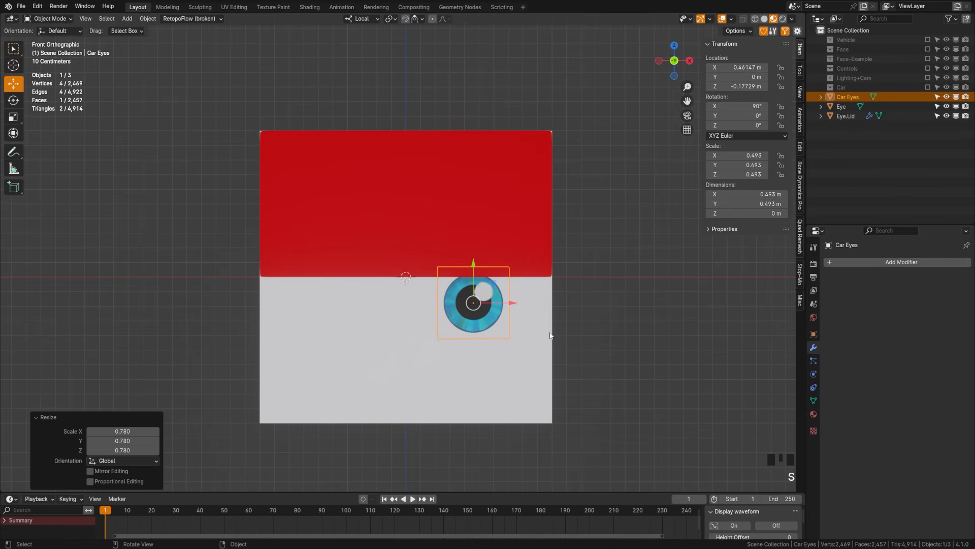
# Move the Car Eyes plane about 0.0036 m forward of the eye surface and scale it up to about 0.57 m.
pyautogui.press('KP_3')
pyautogui.scroll(2, 386, 302)
pyautogui.scroll(2, 386, 303)
pyautogui.moveTo(351, 340); pyautogui.dragTo(349, 340)
pyautogui.press('KP_1')
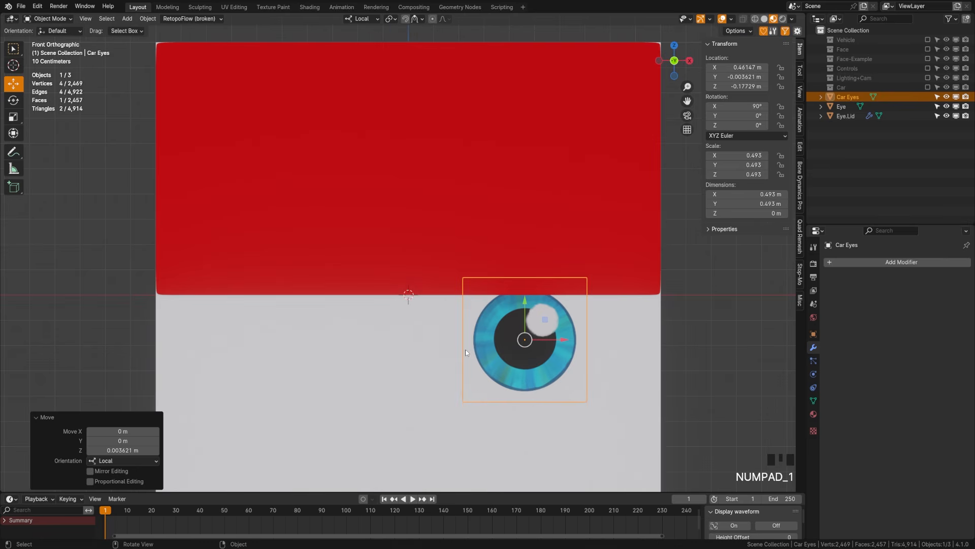
pyautogui.scroll(-2, 466, 348)
pyautogui.keyDown('shift'); pyautogui.moveTo(516, 337); pyautogui.dragTo(523, 343, button='middle'); pyautogui.keyUp('shift')
pyautogui.press('s')
pyautogui.click(540, 344)
# Mirror the Car Eyes plane on X with a Mirror modifier that uses Eye as mirror object, and apply the modifier.
pyautogui.click(866, 258)
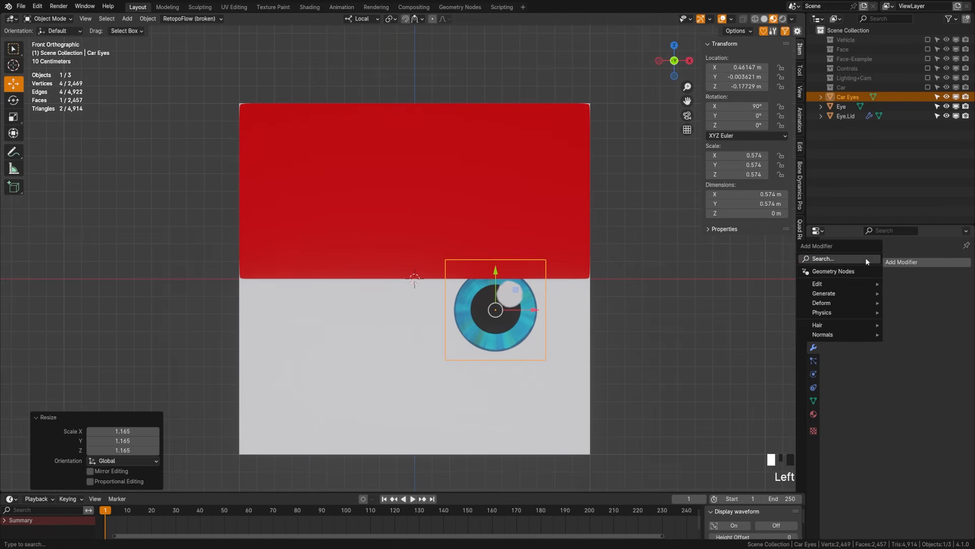
pyautogui.write('mirr')
pyautogui.press('Return')
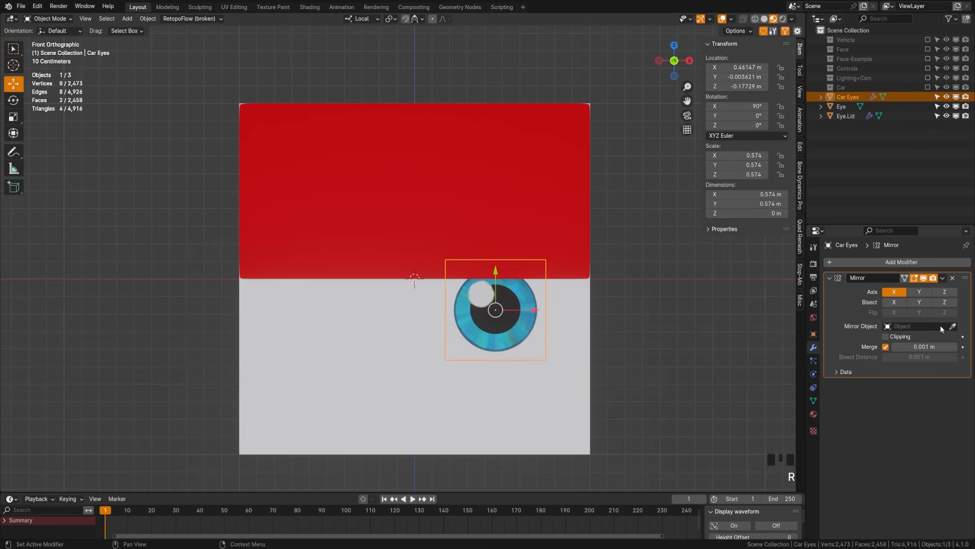
pyautogui.click(956, 329)
pyautogui.click(955, 327)
pyautogui.click(413, 397)
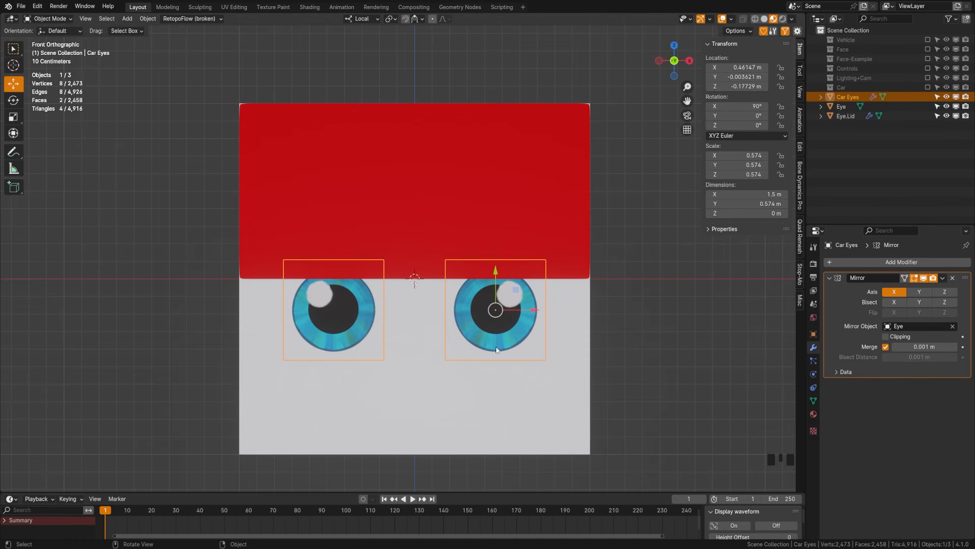
pyautogui.press('Left')
pyautogui.click(943, 277)
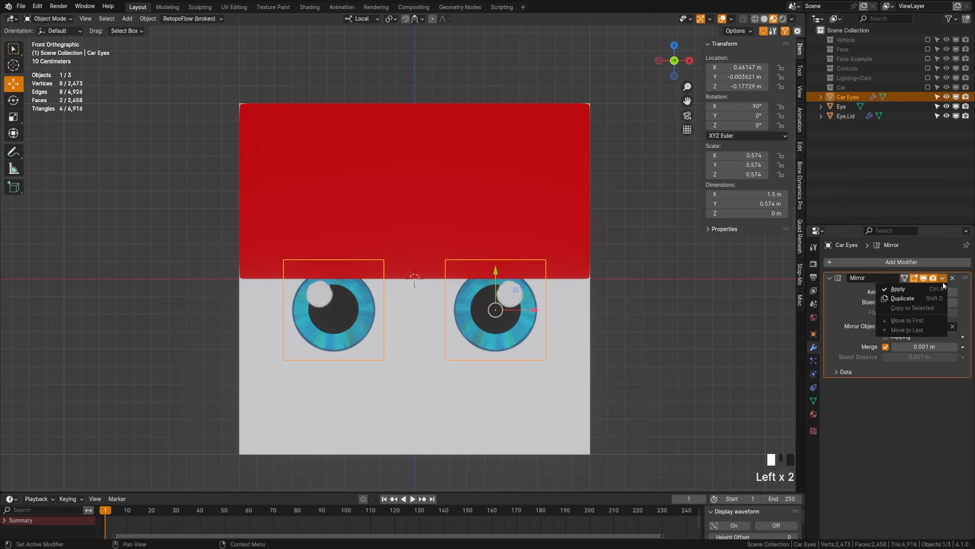
pyautogui.click(909, 288)
# Rotate only the mirrored pupil face of the Car Eyes mesh by 90° in Edit Mode so its highlight matches the other pupil.
pyautogui.press('Tab')
pyautogui.press('a')
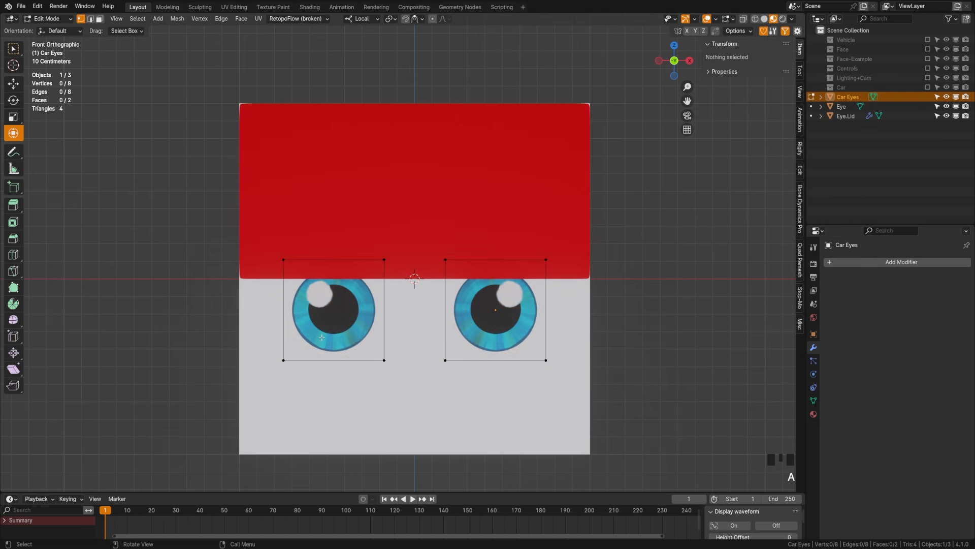
pyautogui.write('l')
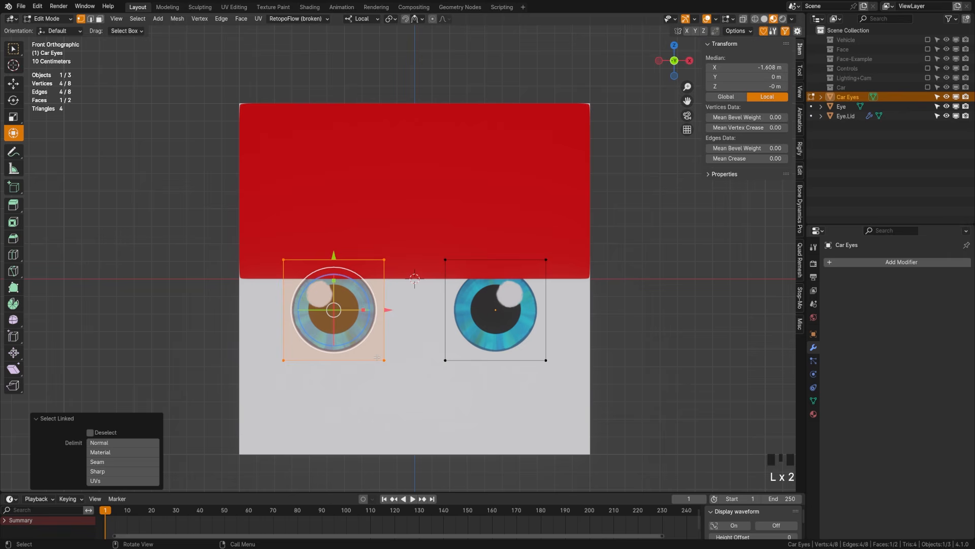
pyautogui.write('r90')
pyautogui.press('Return')
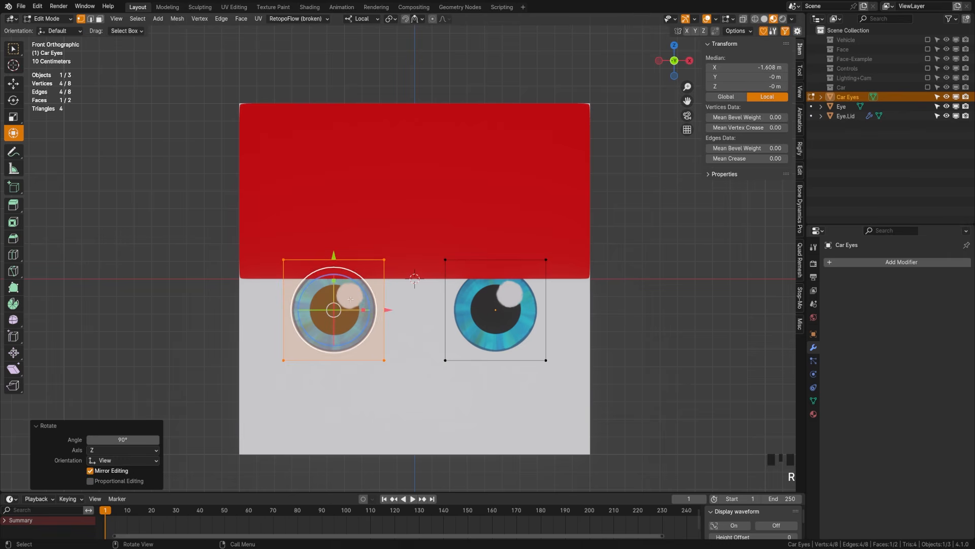
pyautogui.press('Tab')
pyautogui.scroll(-2, 480, 309)
pyautogui.moveTo(480, 314); pyautogui.dragTo(407, 317, button='middle')
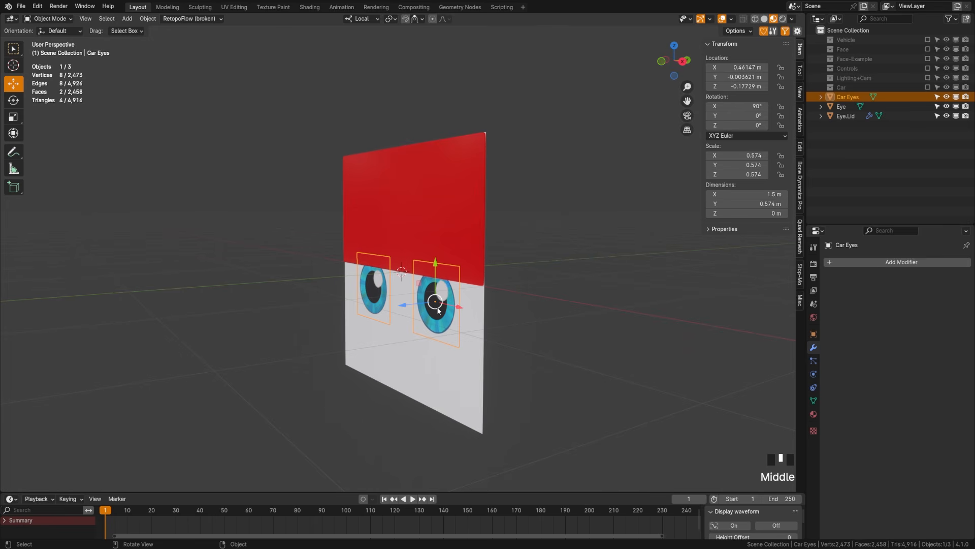
# Snap the 3D cursor to the two bottom centre vertices of the Eye.Lid mesh, selected in Edit Mode with wireframe shading.
pyautogui.press('KP_1')
pyautogui.scroll(2, 437, 307)
pyautogui.keyDown('shift'); pyautogui.moveTo(423, 309); pyautogui.dragTo(413, 318, button='middle'); pyautogui.keyUp('shift')
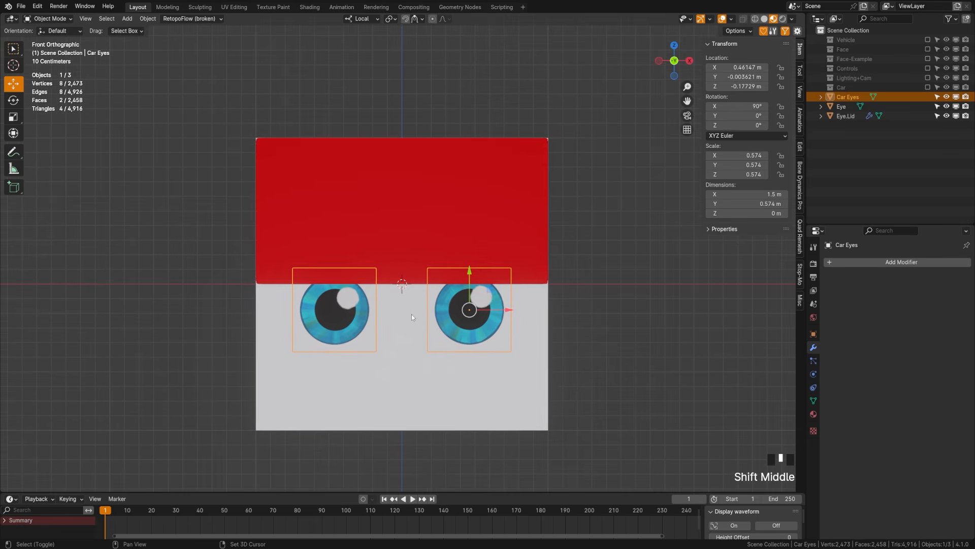
pyautogui.click(385, 277)
pyautogui.press('Tab')
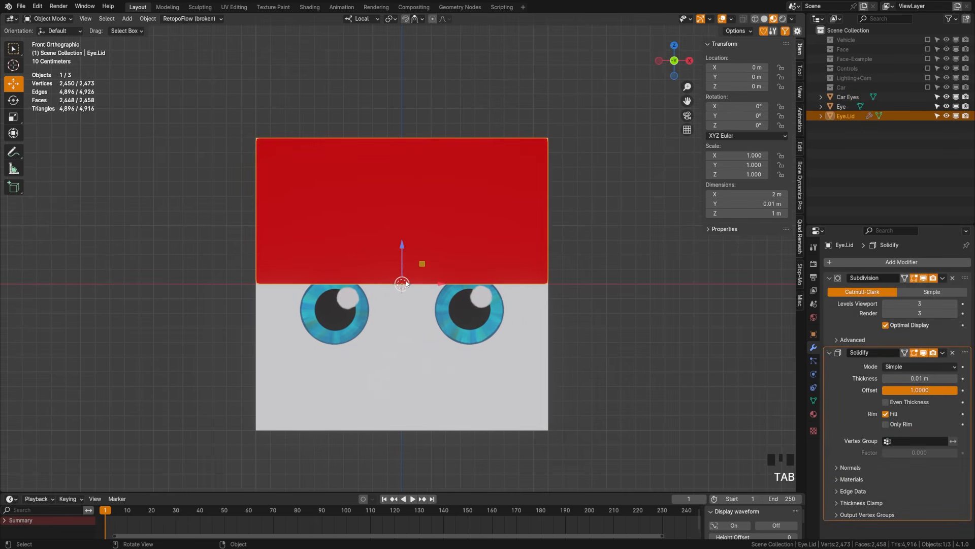
pyautogui.click(499, 284)
pyautogui.scroll(5, 424, 277)
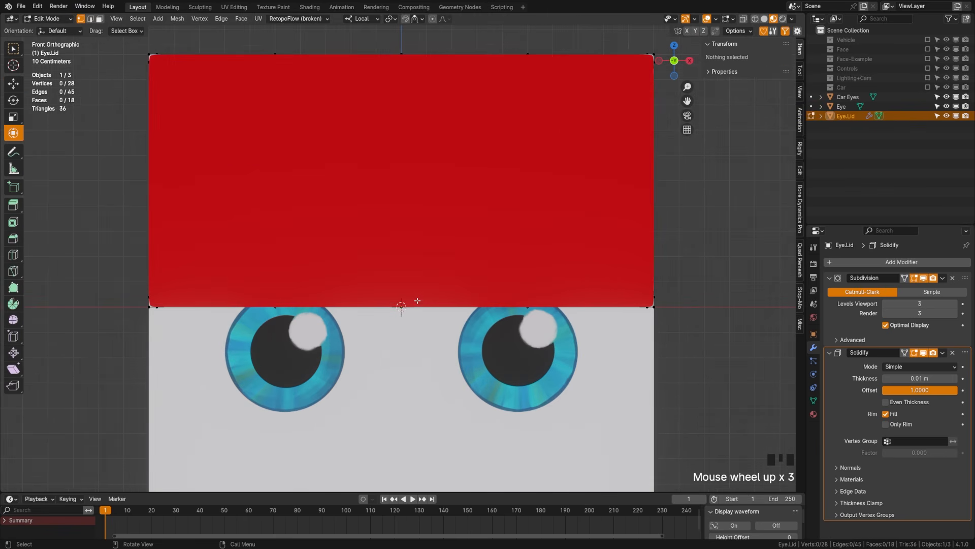
pyautogui.scroll(-5, 423, 277)
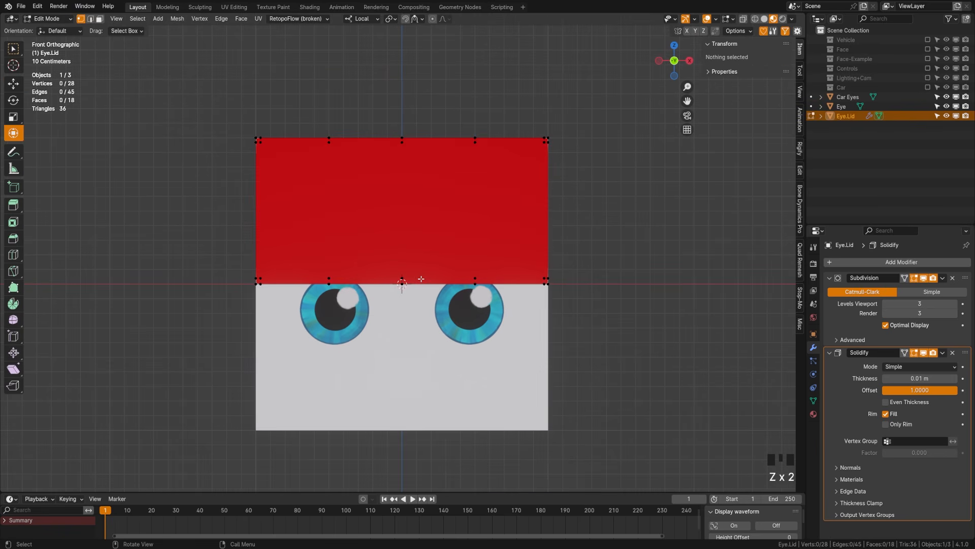
pyautogui.press('z')
pyautogui.click(373, 283)
pyautogui.moveTo(388, 261); pyautogui.dragTo(421, 300)
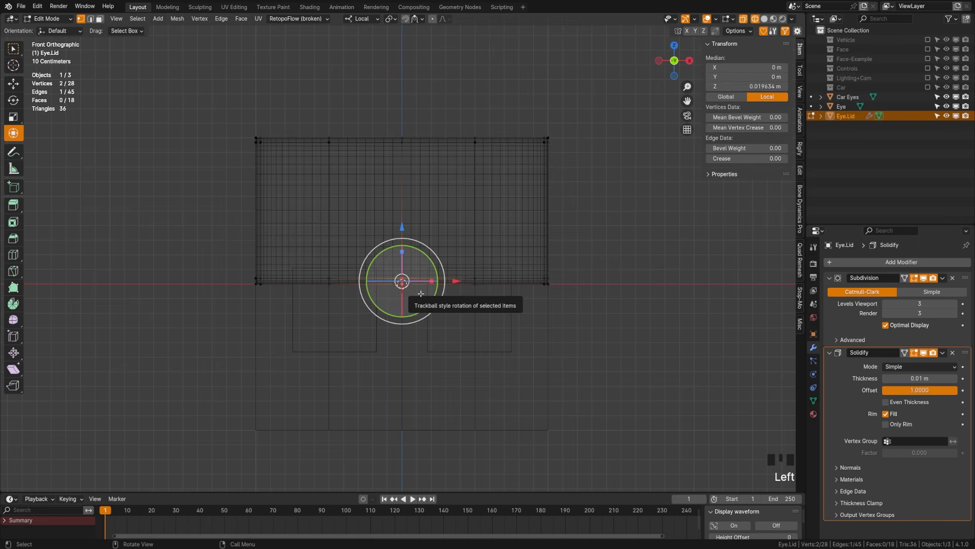
pyautogui.hotkey('shift', 's')
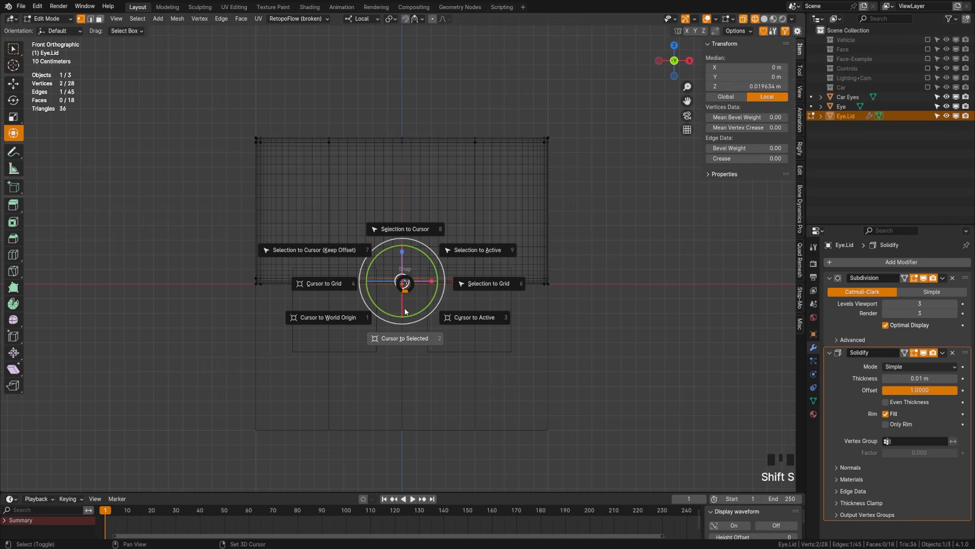
pyautogui.click(405, 338)
# Add an armature at the 3D cursor in Object Mode.
pyautogui.press('Tab')
pyautogui.scroll(1, 431, 308)
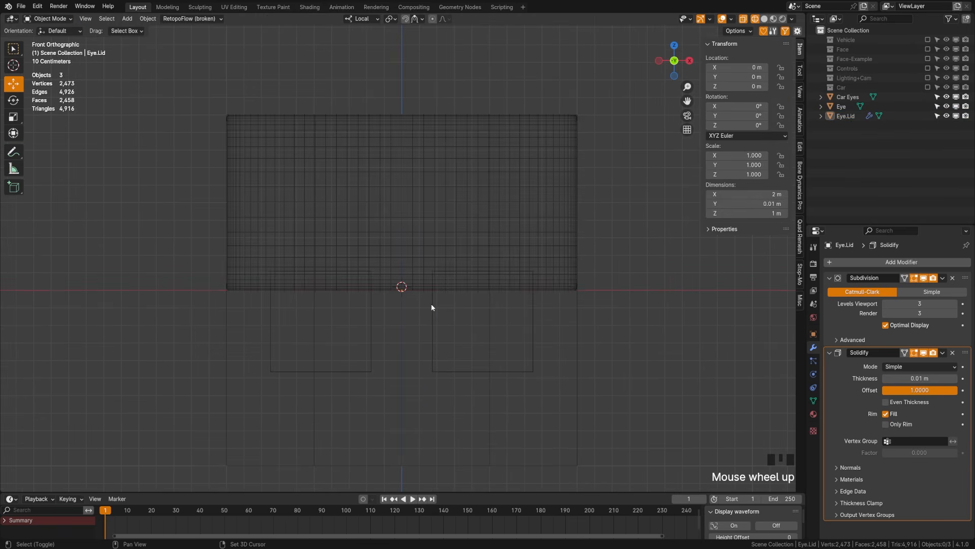
pyautogui.hotkey('shift', 'a')
pyautogui.moveTo(383, 371)
pyautogui.click(476, 371)
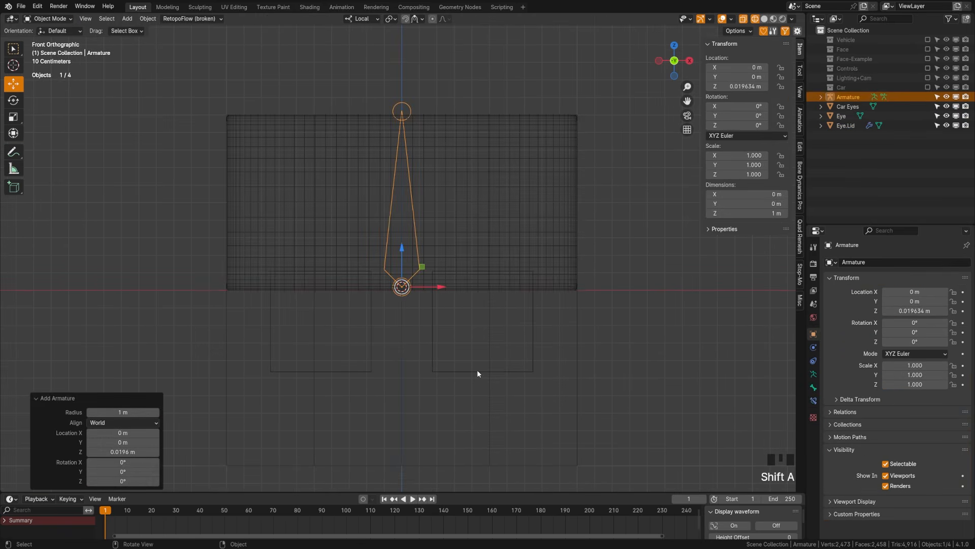
# Replace the armature's default bone with a new bone at the 3D cursor in Edit Mode.
pyautogui.press('Tab')
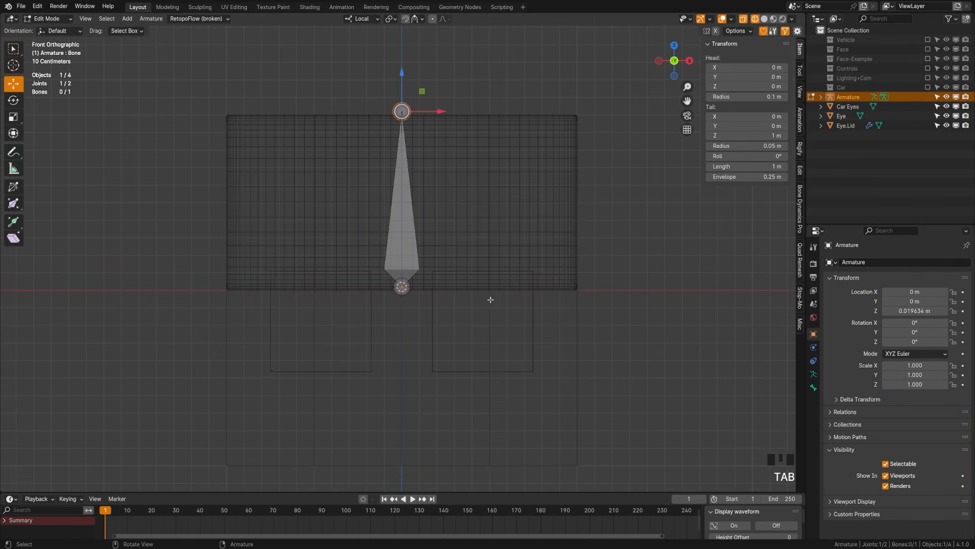
pyautogui.press('a')
pyautogui.press('a')
pyautogui.press('x')
pyautogui.click(405, 269)
pyautogui.hotkey('shift', 'a')
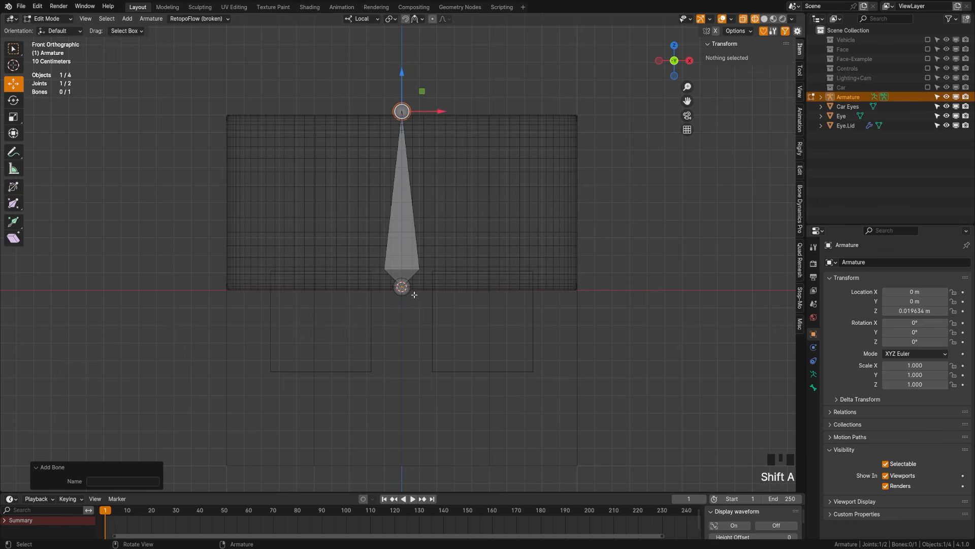
# Shorten the centre bone to about 0.31 m by lowering its tail and rename it Eye.Ctrl.0.
pyautogui.scroll(-1, 417, 284)
pyautogui.click(409, 114)
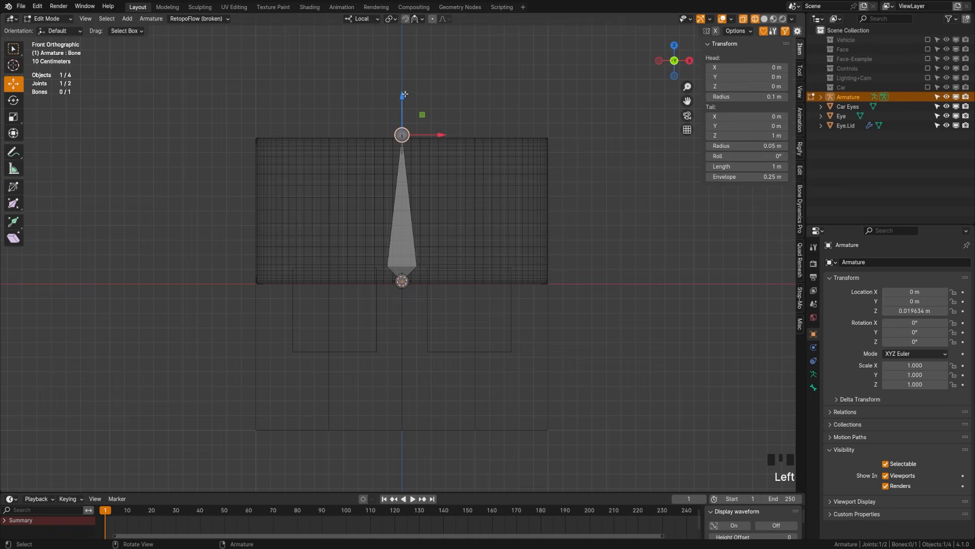
pyautogui.moveTo(404, 94); pyautogui.dragTo(405, 196)
pyautogui.scroll(3, 420, 292)
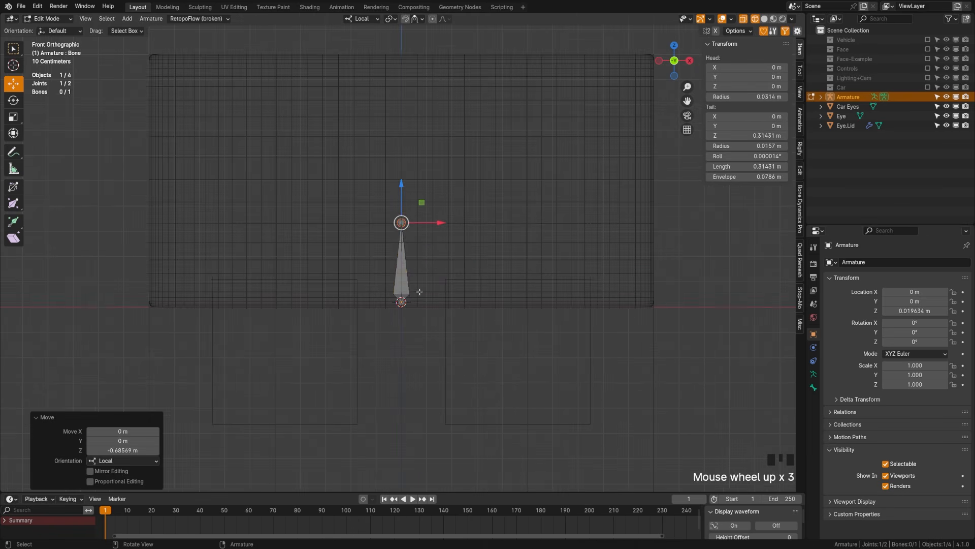
pyautogui.click(403, 277)
pyautogui.press('F2')
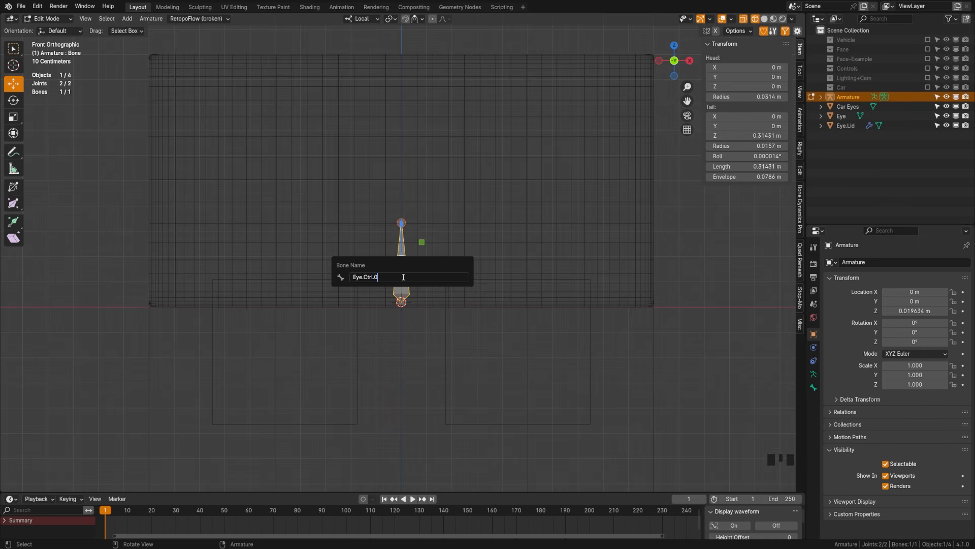
pyautogui.press('Return')
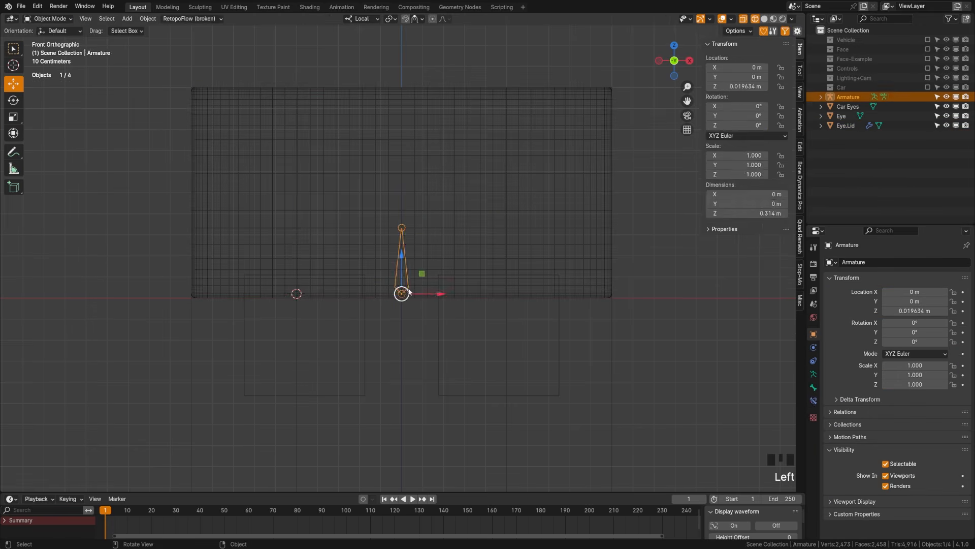
# Add a bone about 0.31 m long at X -0.5 m on the eyelid's bottom edge and rename it Eye.Ctrl.000.
pyautogui.hotkey('shift', 'a')
pyautogui.press('F2')
pyautogui.write('Eye.Ctrl')
pyautogui.press('Return')
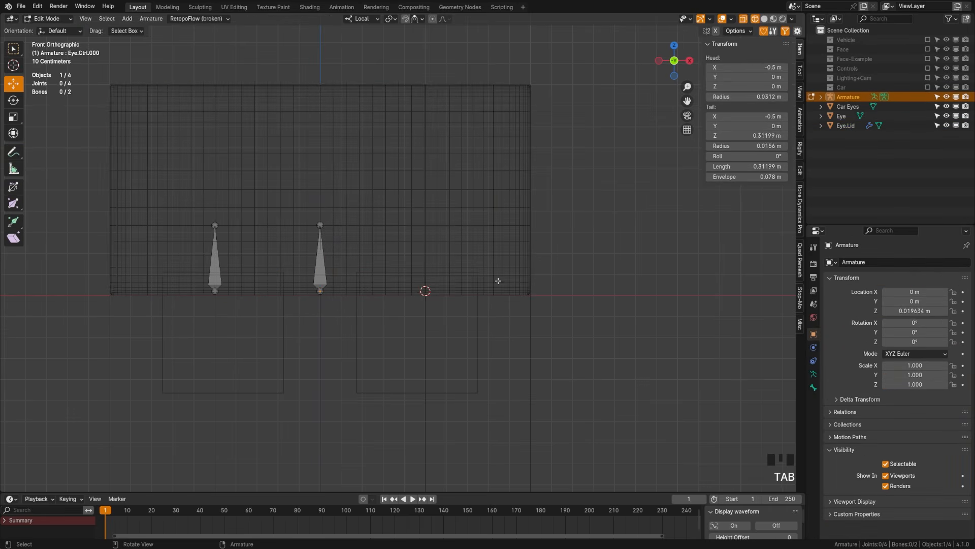
# Add a bone about 0.32 m long at X 0.5 m on the eyelid's bottom edge and rename it Eye.Ctrl.002.
pyautogui.hotkey('shift', 'a')
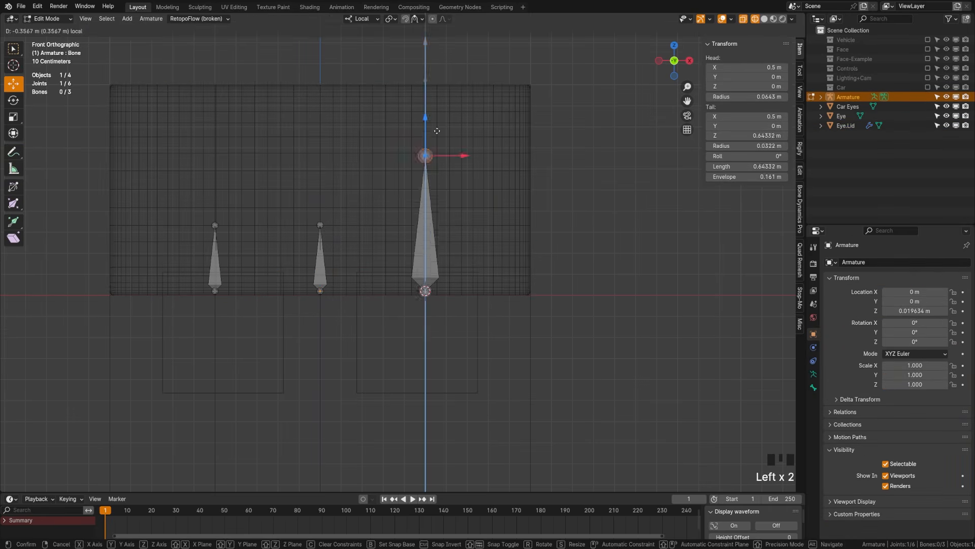
pyautogui.press('s')
pyautogui.click(433, 284)
pyautogui.press('F2')
pyautogui.write('Eye.Ctrl.001')
pyautogui.press('Return')
pyautogui.press('Tab')
# Deselect all bones in the armature's Edit Mode and return the 3D cursor to the world origin.
pyautogui.click(330, 264)
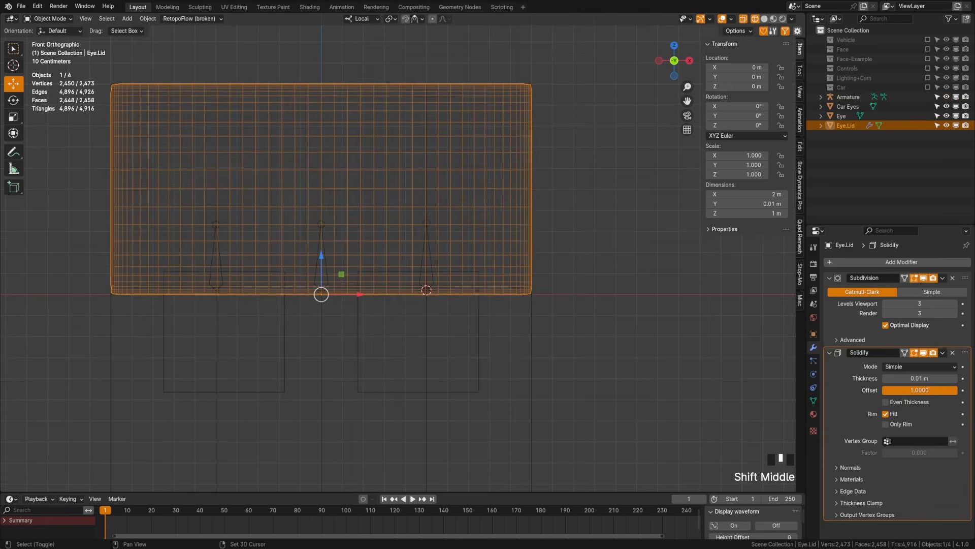
pyautogui.click(326, 267)
pyautogui.keyDown('shift'); pyautogui.moveTo(336, 257); pyautogui.dragTo(372, 229, button='middle'); pyautogui.keyUp('shift')
pyautogui.press('Tab')
pyautogui.click(434, 261)
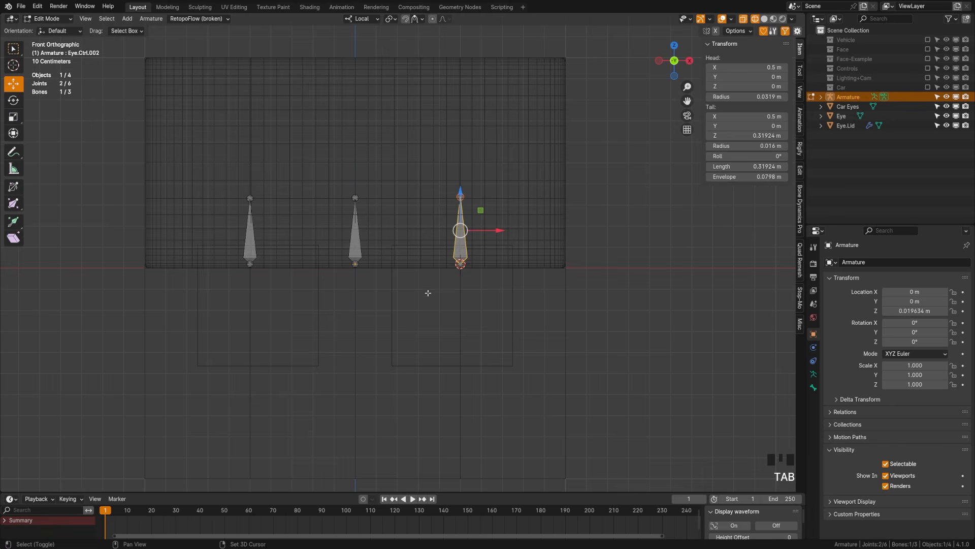
pyautogui.keyDown('shift'); pyautogui.moveTo(429, 292); pyautogui.dragTo(404, 252, button='middle'); pyautogui.keyUp('shift')
pyautogui.press('a')
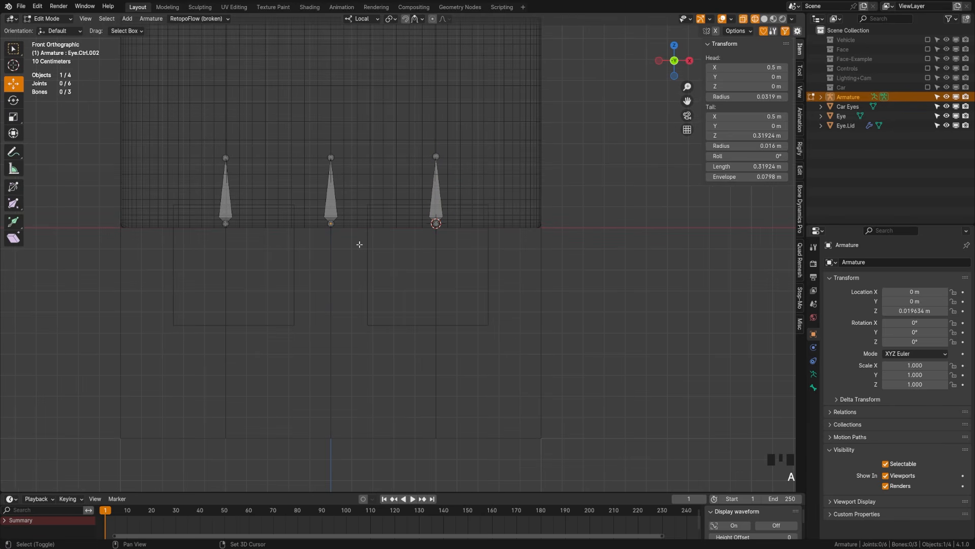
pyautogui.hotkey('shift', 'c')
pyautogui.keyDown('shift'); pyautogui.moveTo(442, 266); pyautogui.dragTo(380, 268, button='middle'); pyautogui.keyUp('shift')
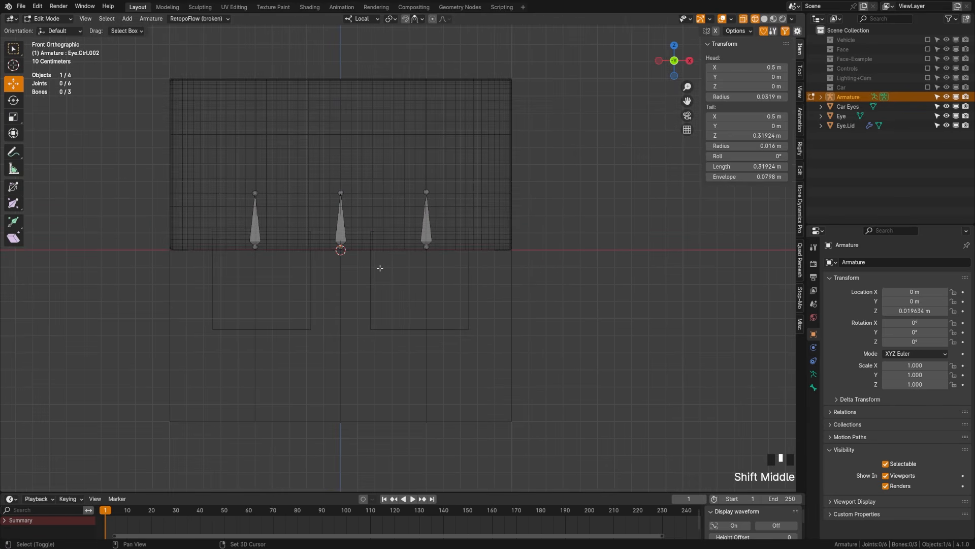
# Add a centre bone about 0.39 m long with its head at about Z -0.47 m and rename it Iris-Ctrl.
pyautogui.hotkey('shift', 'a')
pyautogui.click(337, 136)
pyautogui.moveTo(342, 125); pyautogui.dragTo(342, 202)
pyautogui.click(341, 157)
pyautogui.moveTo(341, 157); pyautogui.dragTo(370, 263)
pyautogui.click(342, 305)
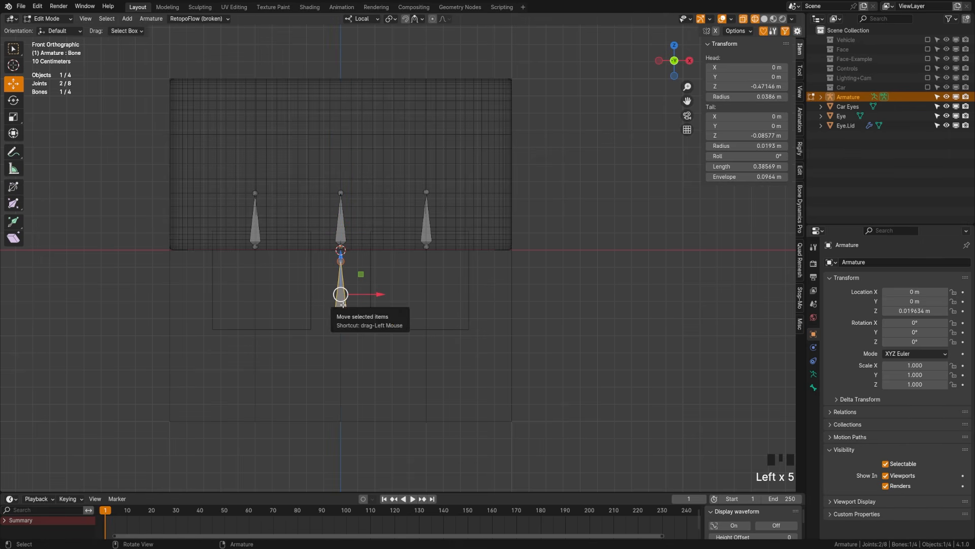
pyautogui.press('F2')
pyautogui.write('Iris-')
pyautogui.press('Return')
pyautogui.press('Tab')
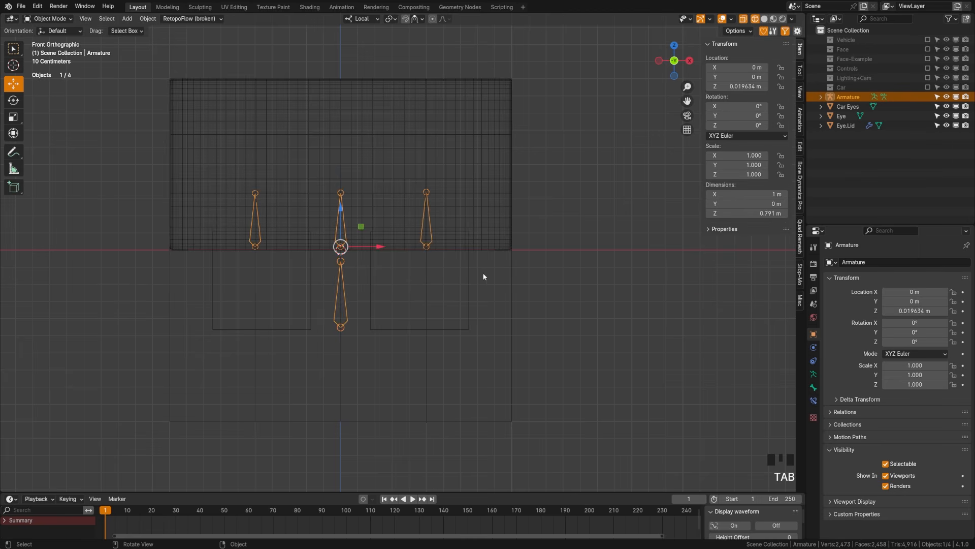
# Switch to solid shading and display the armature in front of the meshes with bone names shown.
pyautogui.moveTo(483, 273); pyautogui.dragTo(423, 292, button='middle')
pyautogui.press('z')
pyautogui.moveTo(518, 301); pyautogui.dragTo(504, 305, button='middle')
pyautogui.moveTo(503, 306)
pyautogui.keyDown('shift'); pyautogui.mouseDown(button='middle')
pyautogui.moveTo(412, 317)
pyautogui.moveTo(365, 309)
pyautogui.mouseUp(button='middle'); pyautogui.keyUp('shift')
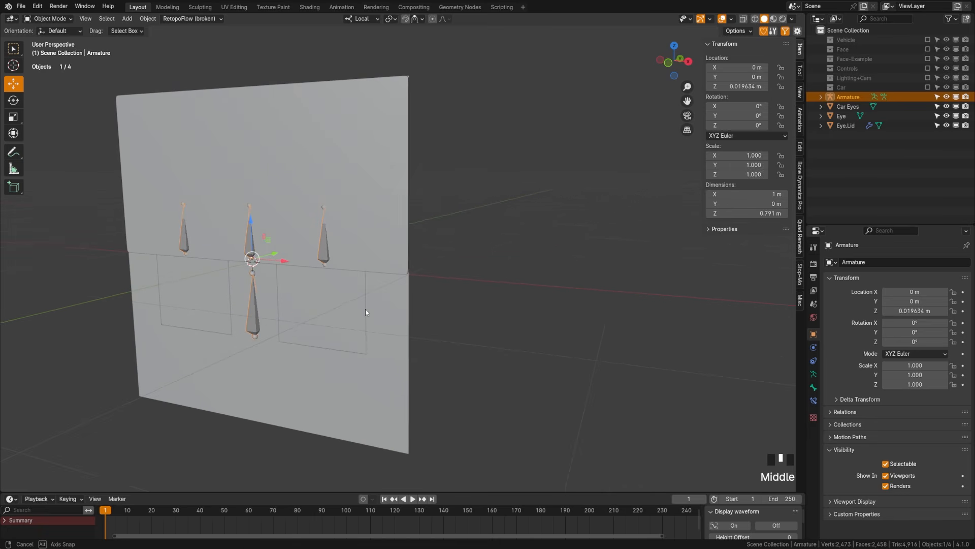
pyautogui.click(814, 376)
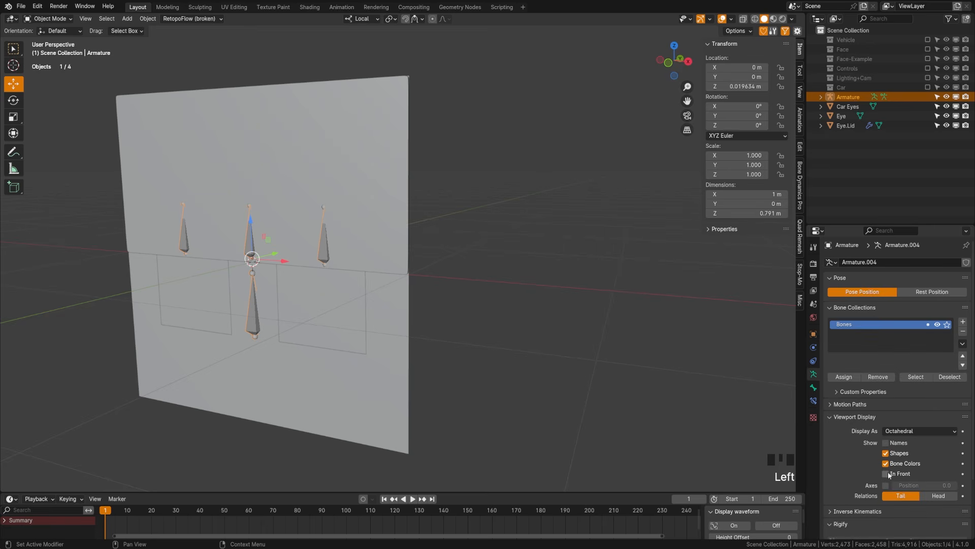
pyautogui.click(889, 475)
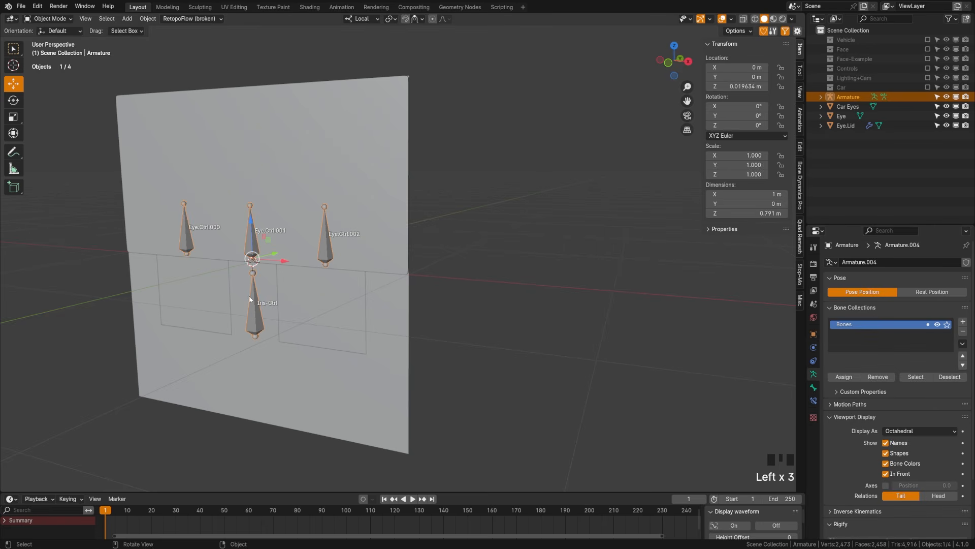
pyautogui.keyDown('shift'); pyautogui.moveTo(250, 299); pyautogui.dragTo(315, 311, button='middle'); pyautogui.keyUp('shift')
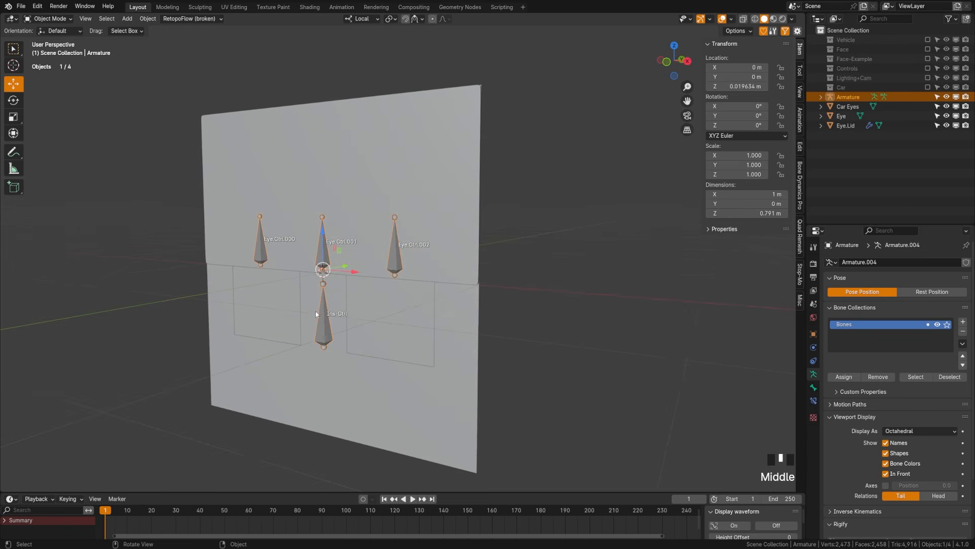
# Parent the eyelid mesh to the armature using Armature Deform With Empty Groups.
pyautogui.click(376, 255)
pyautogui.click(401, 259)
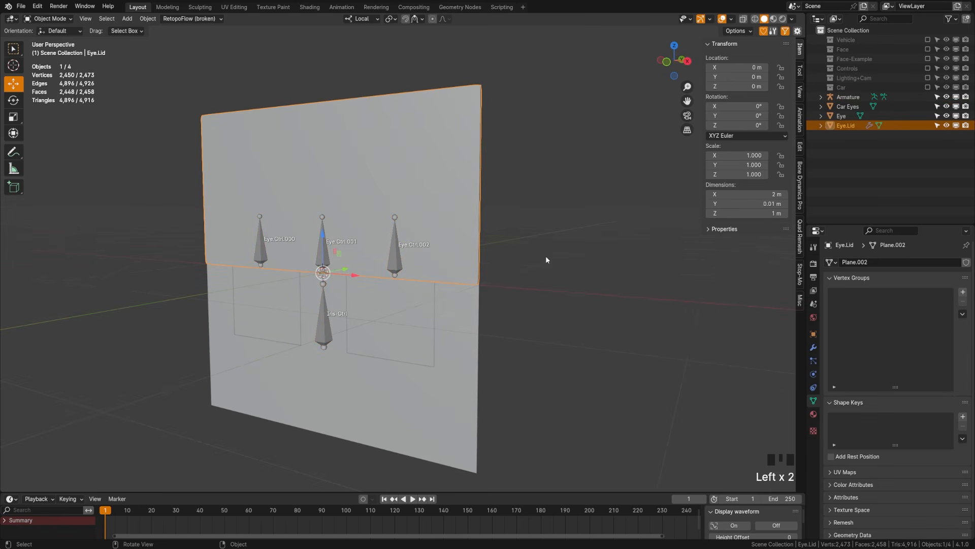
pyautogui.moveTo(376, 313); pyautogui.dragTo(401, 282, button='middle')
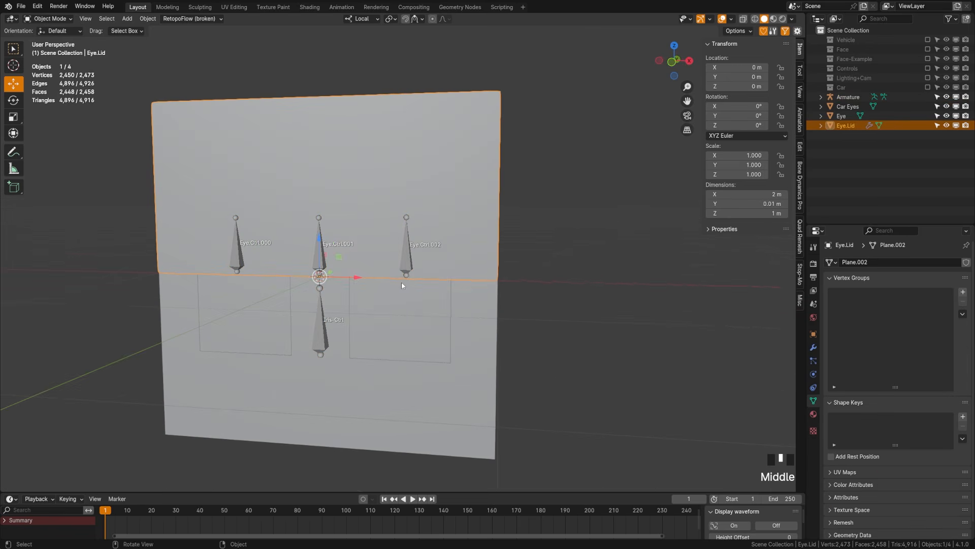
pyautogui.keyDown('shift'); pyautogui.click(319, 259); pyautogui.keyUp('shift')
pyautogui.hotkey('ctrl', 'p')
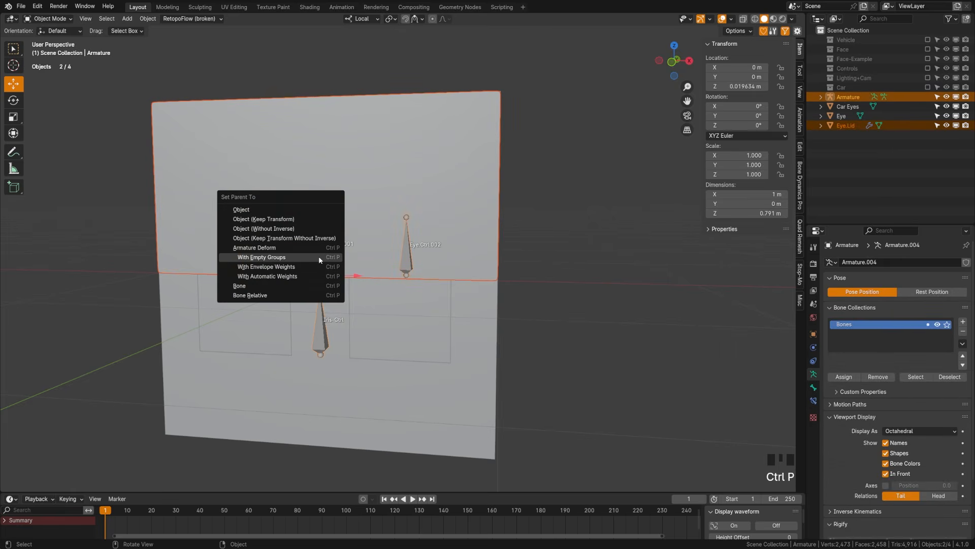
pyautogui.click(319, 257)
pyautogui.moveTo(260, 274); pyautogui.dragTo(290, 278, button='middle')
# In the eyelid's Edit Mode with wireframe shading, assign the bottom-edge vertices at X 0 m to the Eye.Ctrl.001 vertex group.
pyautogui.click(276, 263)
pyautogui.press('Tab')
pyautogui.click(311, 261)
pyautogui.keyDown('shift'); pyautogui.moveTo(290, 278); pyautogui.dragTo(366, 284, button='middle'); pyautogui.keyUp('shift')
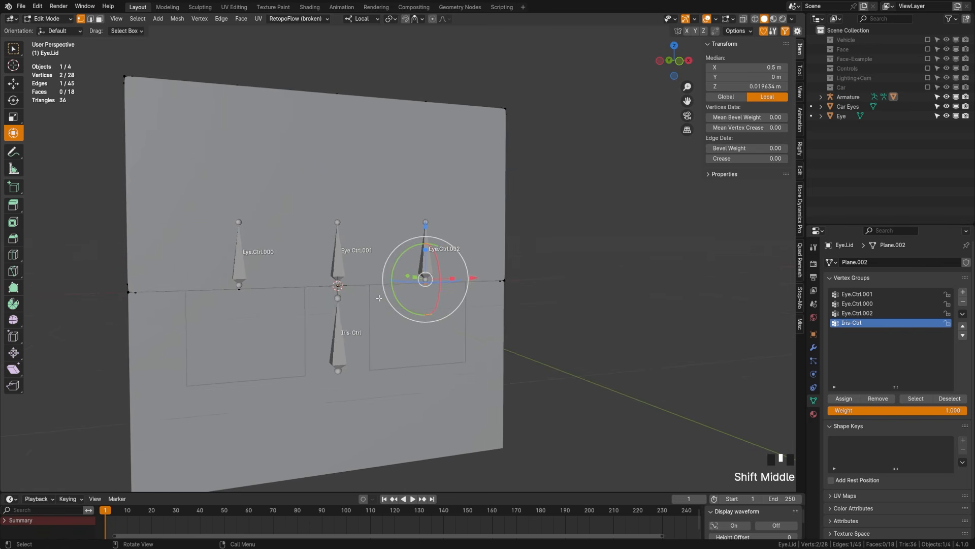
pyautogui.hotkey('shift', 'z')
pyautogui.hotkey('shift', 'ctrl', 'm')
pyautogui.click(862, 294)
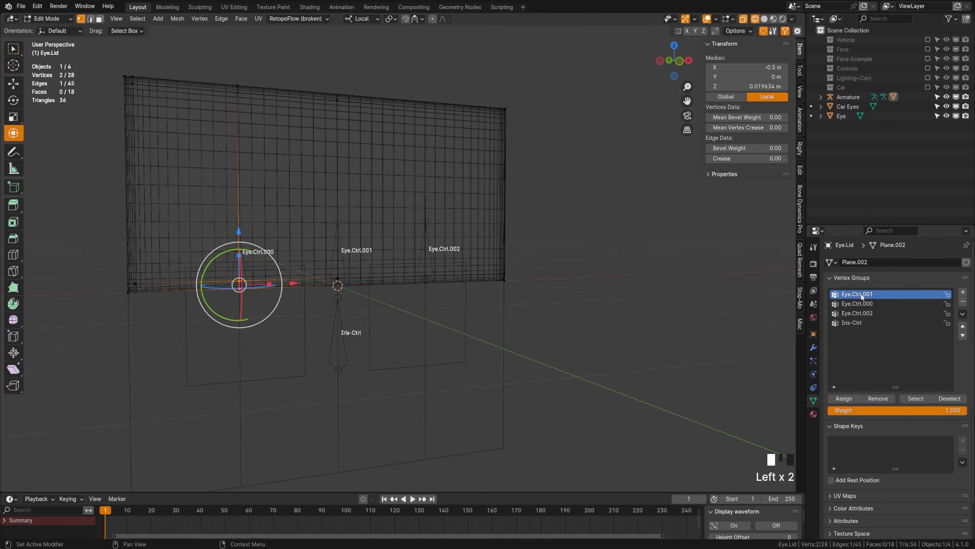
pyautogui.click(852, 401)
pyautogui.click(337, 283)
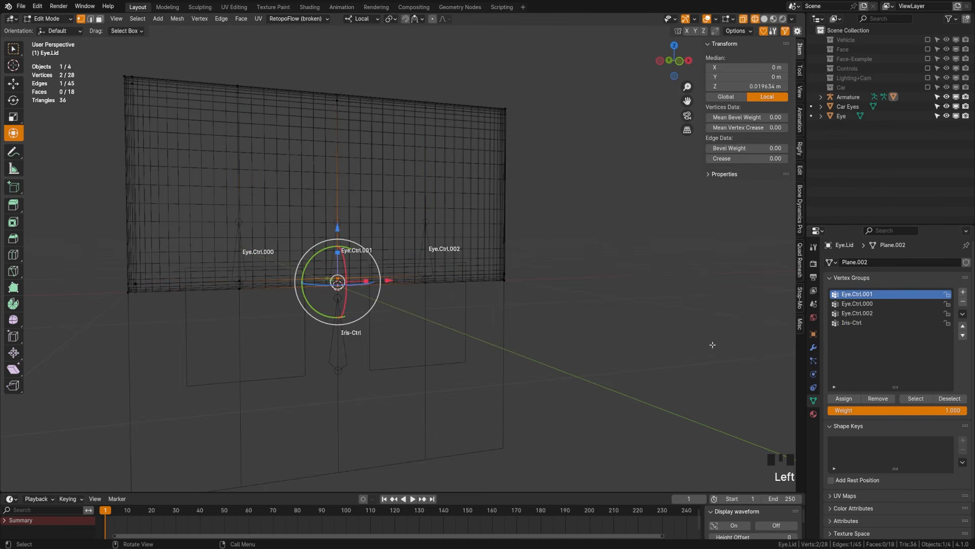
pyautogui.click(843, 398)
# Assign the eyelid's bottom-edge vertices at X -0.5 m to the Eye.Ctrl.000 vertex group.
pyautogui.click(238, 284)
pyautogui.click(858, 303)
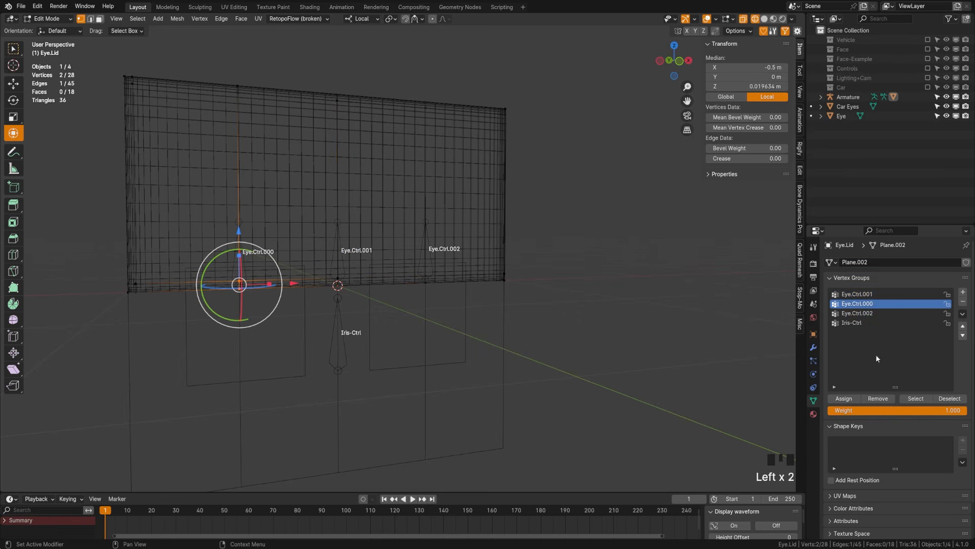
pyautogui.click(872, 313)
pyautogui.click(875, 303)
pyautogui.click(844, 400)
# Assign the eyelid's bottom-edge vertices at X 0.5 m to the Eye.Ctrl.002 vertex group and return to Object Mode.
pyautogui.moveTo(447, 302); pyautogui.dragTo(409, 266)
pyautogui.click(873, 313)
pyautogui.click(845, 399)
pyautogui.press('Tab')
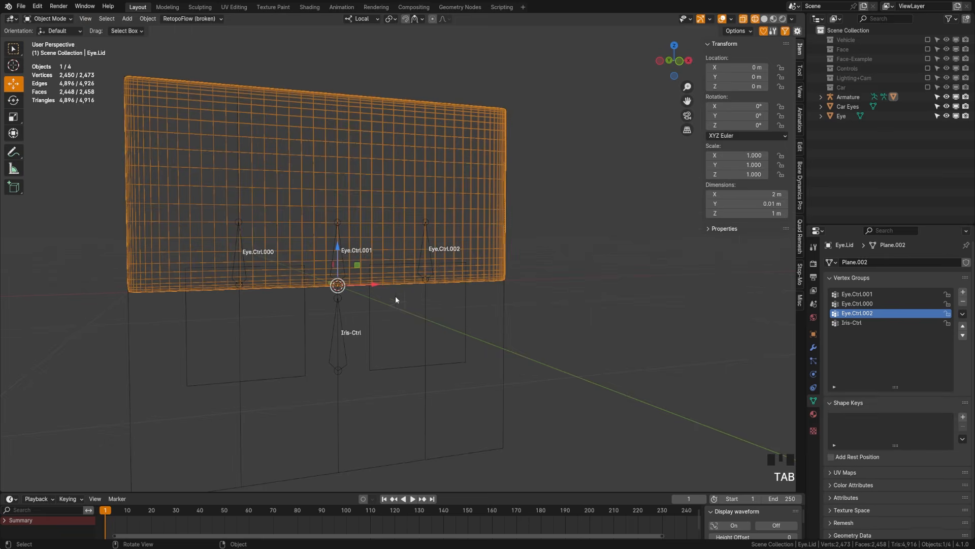
# Show the face from the front with Material Preview shading.
pyautogui.press('KP_1')
pyautogui.hotkey('shift', 'z')
pyautogui.keyDown('shift'); pyautogui.moveTo(457, 325); pyautogui.dragTo(405, 259, button='middle'); pyautogui.keyUp('shift')
# Test the eyelid deformation by raising Eye.Ctrl.001 about 0.24 m in Pose Mode.
pyautogui.keyDown('shift'); pyautogui.click(370, 279); pyautogui.keyUp('shift')
pyautogui.hotkey('ctrl', 'Tab')
pyautogui.click(392, 258)
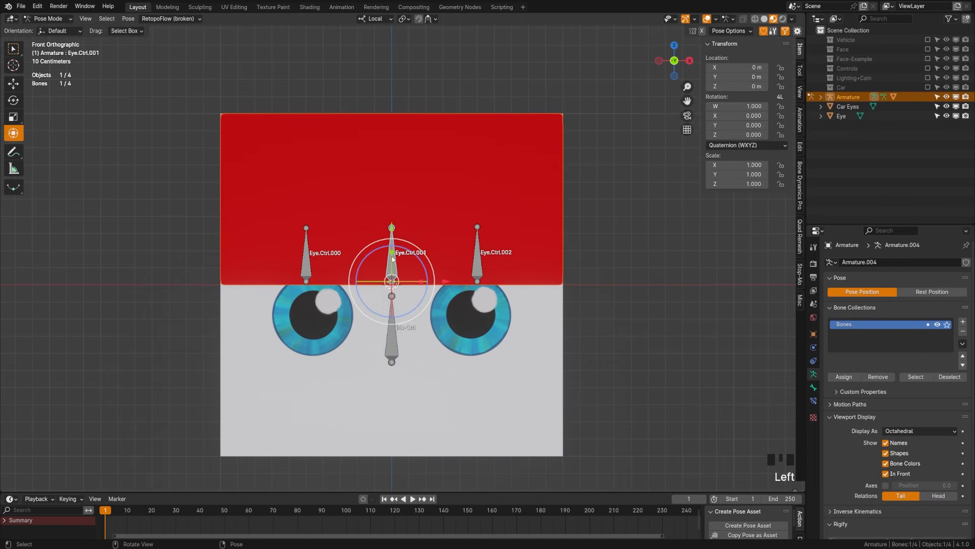
pyautogui.moveTo(393, 232); pyautogui.dragTo(399, 189)
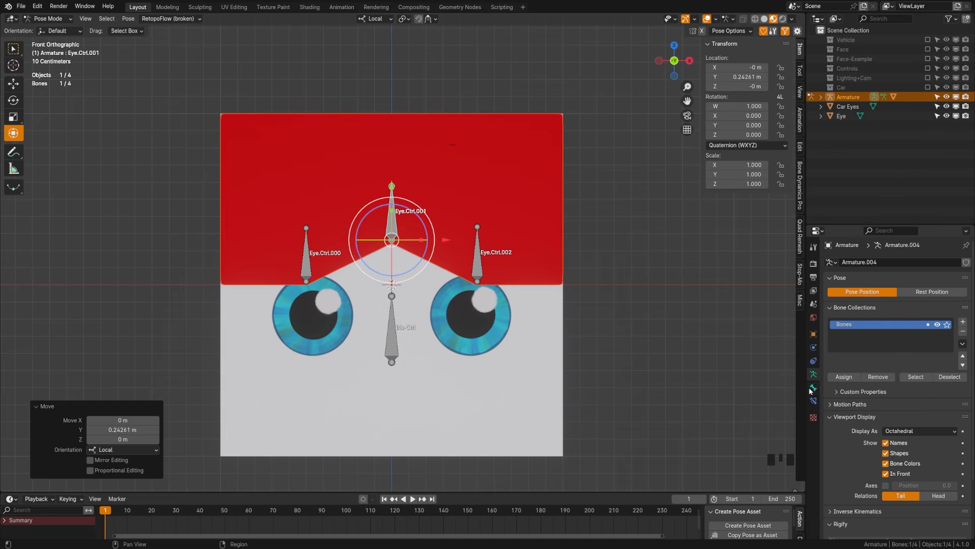
# Collapse the eyelid's modifiers and move the Armature modifier above Subdivision and Solidify.
pyautogui.hotkey('ctrl', 'Tab')
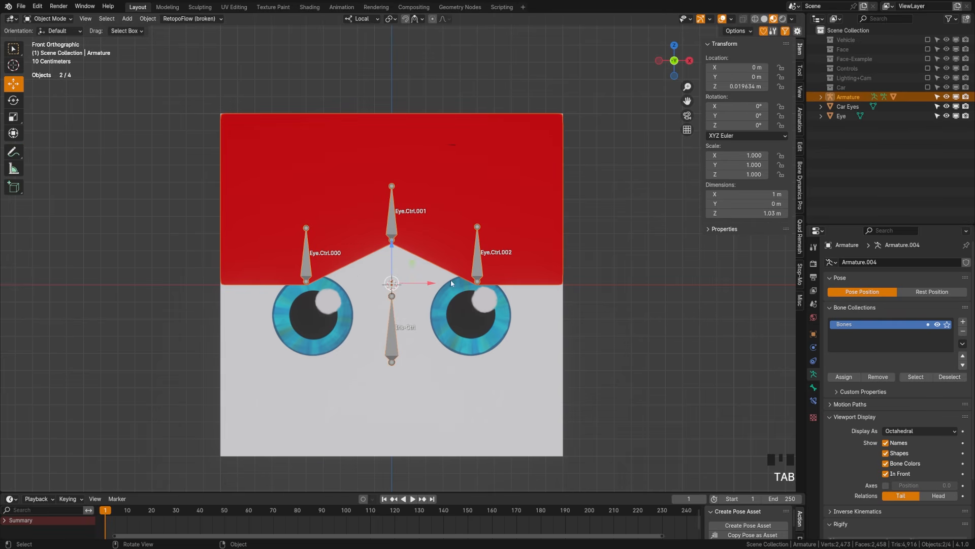
pyautogui.click(509, 258)
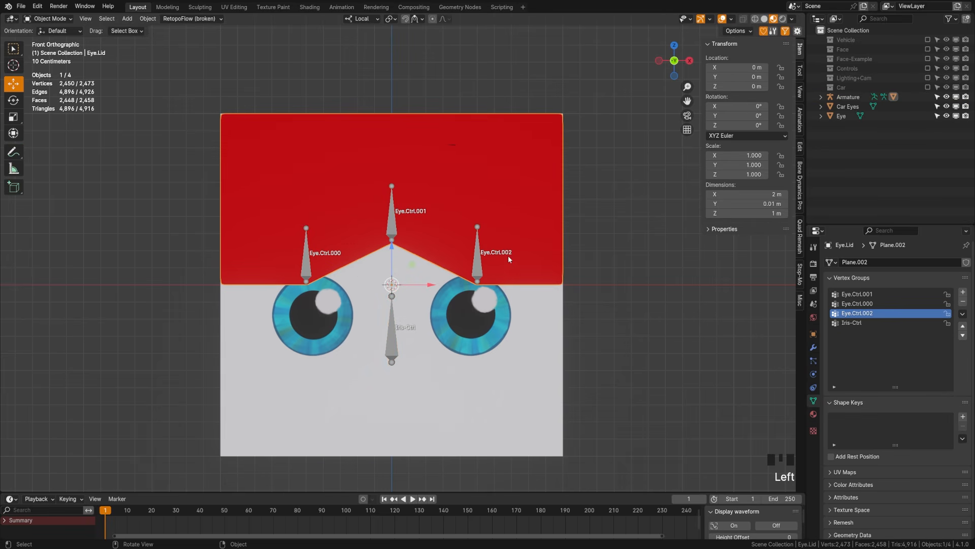
pyautogui.click(814, 348)
pyautogui.click(829, 277)
pyautogui.click(830, 286)
pyautogui.click(830, 295)
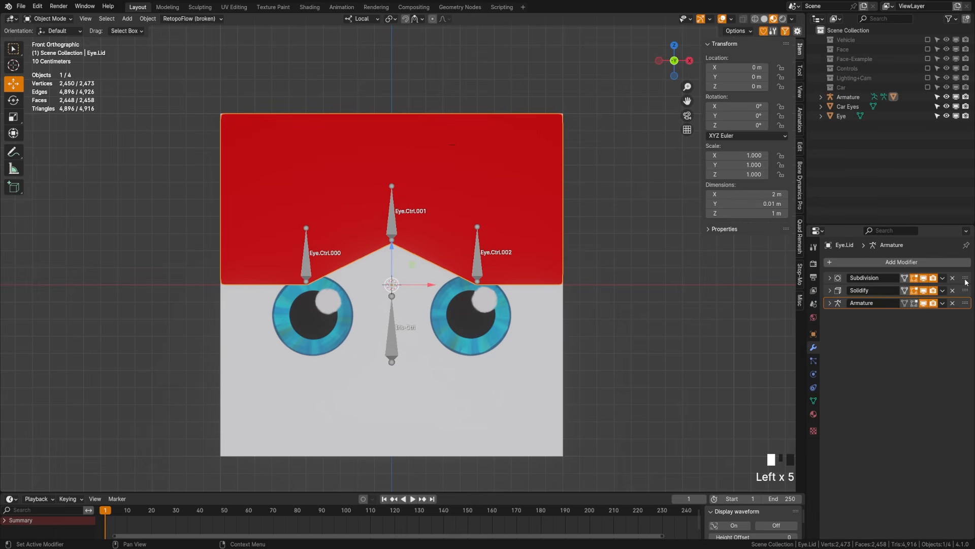
pyautogui.moveTo(965, 278)
pyautogui.mouseDown()
pyautogui.moveTo(965, 299)
pyautogui.moveTo(965, 275)
pyautogui.mouseUp()
pyautogui.moveTo(966, 303); pyautogui.dragTo(971, 268)
# Try moving Eye.Ctrl.001 and Eye.Ctrl.000 in Pose Mode to test the eyelid curve, cancelling both moves.
pyautogui.click(391, 225)
pyautogui.press('Tab')
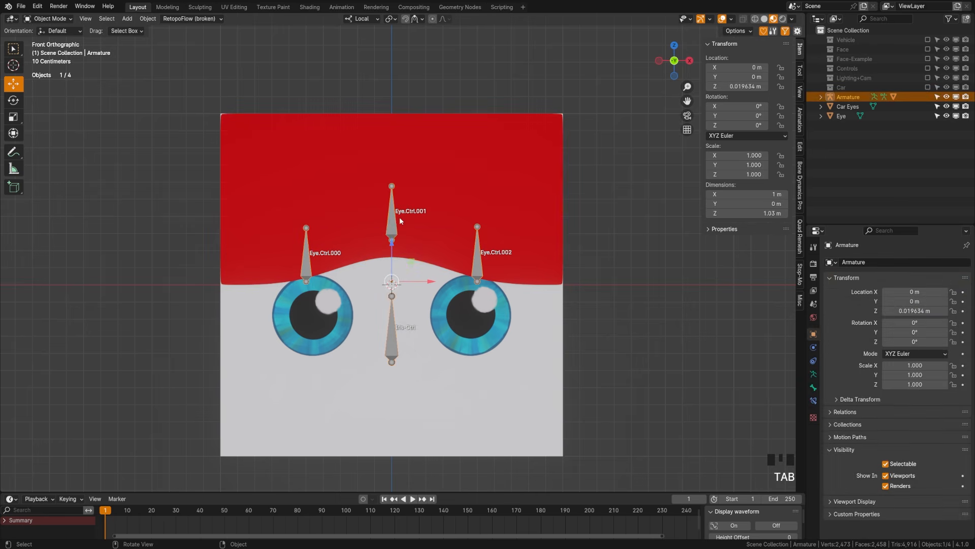
pyautogui.click(398, 287)
pyautogui.click(391, 208)
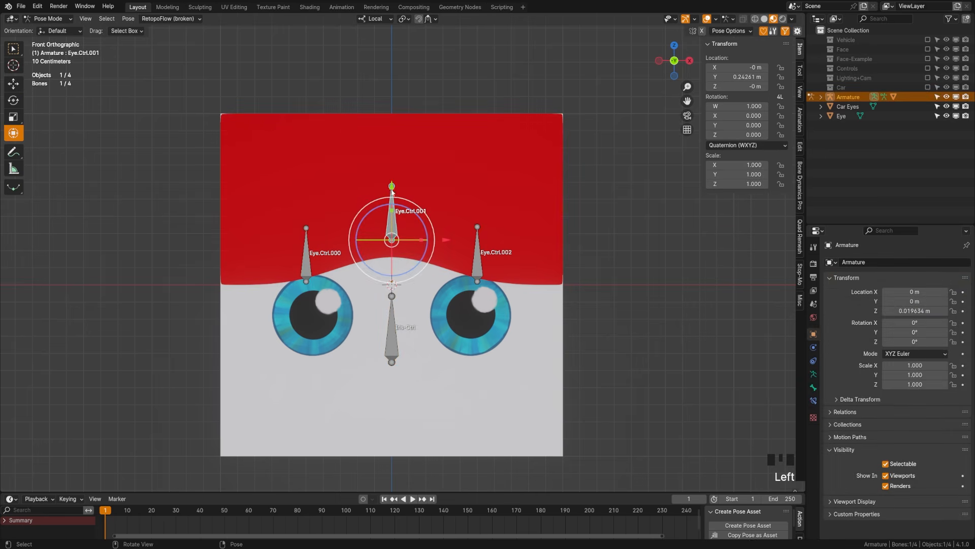
pyautogui.press('g')
pyautogui.rightClick(330, 243)
pyautogui.click(307, 254)
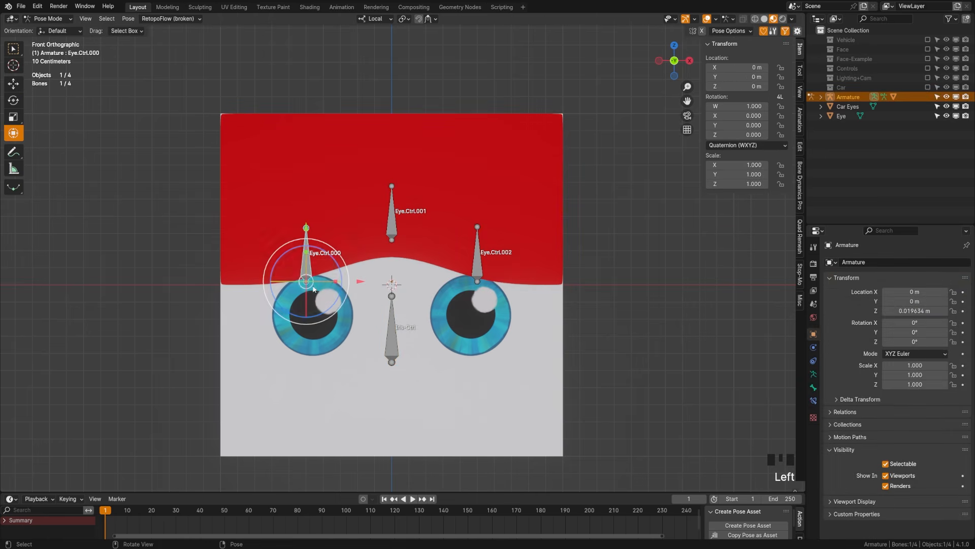
pyautogui.press('g')
pyautogui.rightClick(307, 341)
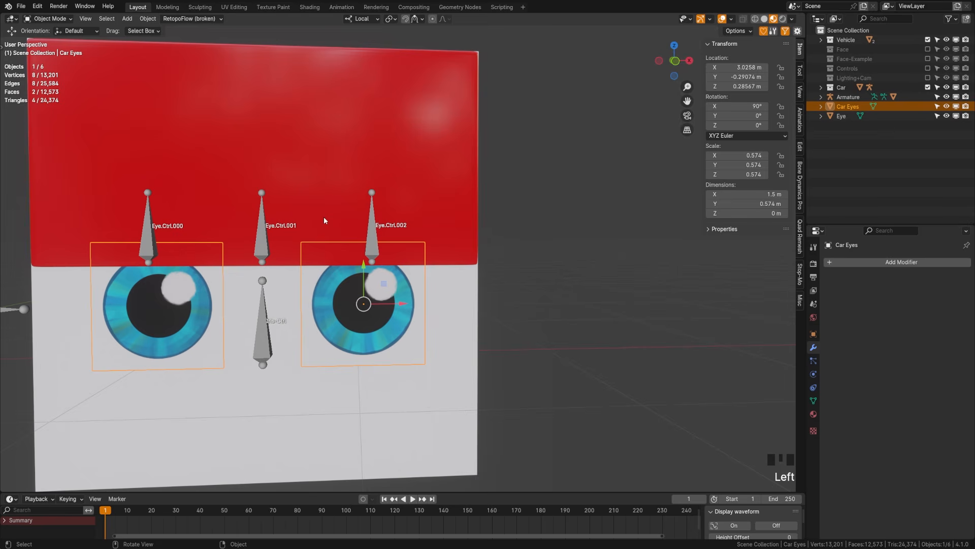
# Join the Car Eyes and Eye meshes into the Eye.Lid object.
pyautogui.click(296, 181)
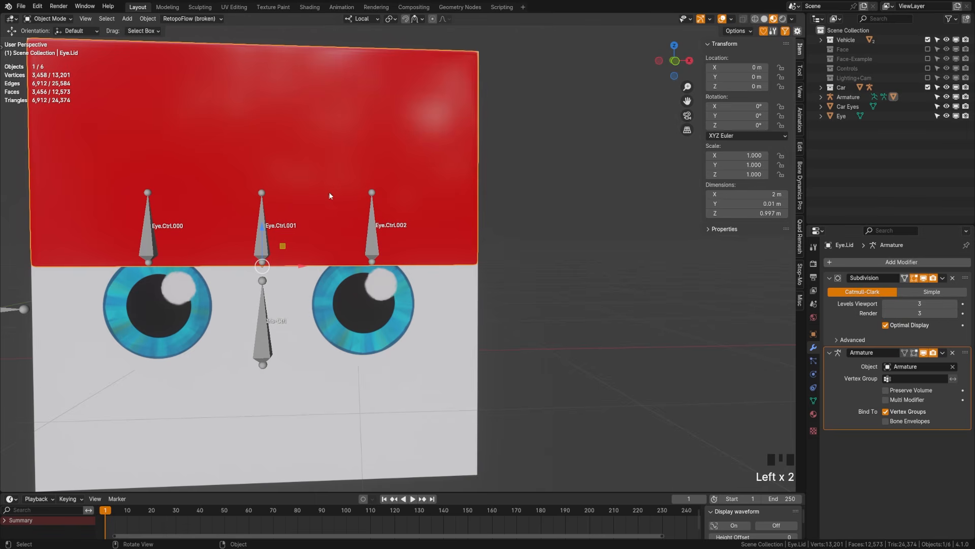
pyautogui.moveTo(329, 191); pyautogui.dragTo(359, 175, button='middle')
pyautogui.moveTo(361, 232); pyautogui.dragTo(361, 227, button='middle')
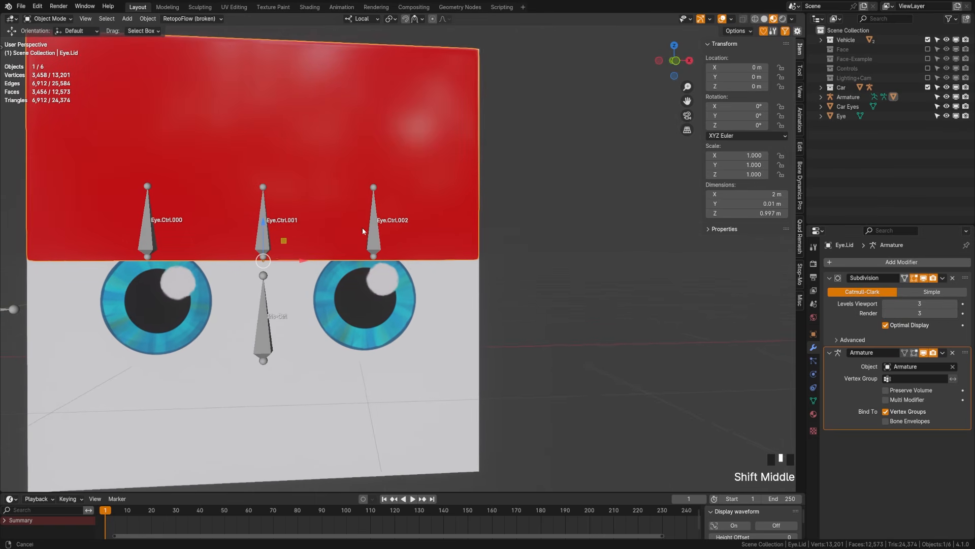
pyautogui.click(355, 317)
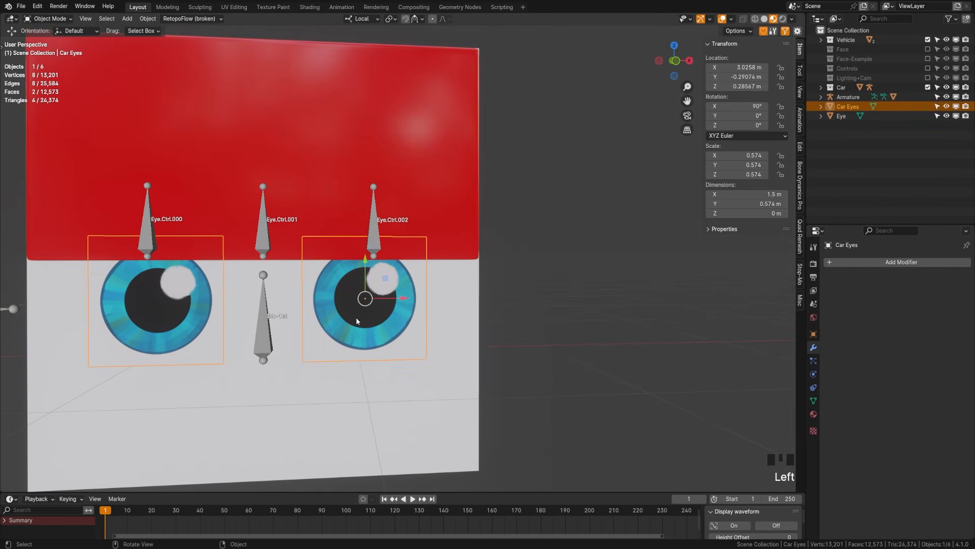
pyautogui.keyDown('shift'); pyautogui.click(397, 393); pyautogui.keyUp('shift')
pyautogui.keyDown('shift'); pyautogui.click(309, 188); pyautogui.keyUp('shift')
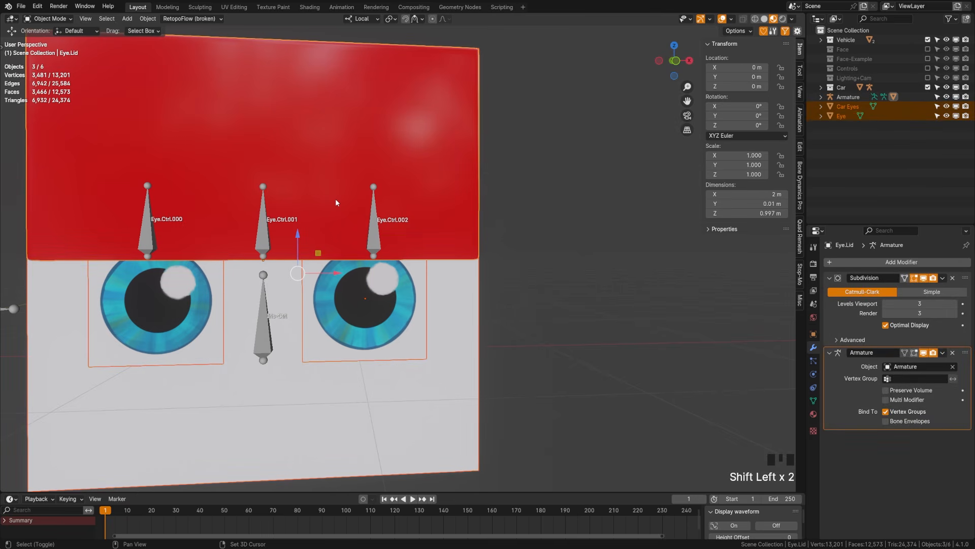
pyautogui.hotkey('ctrl', 'j')
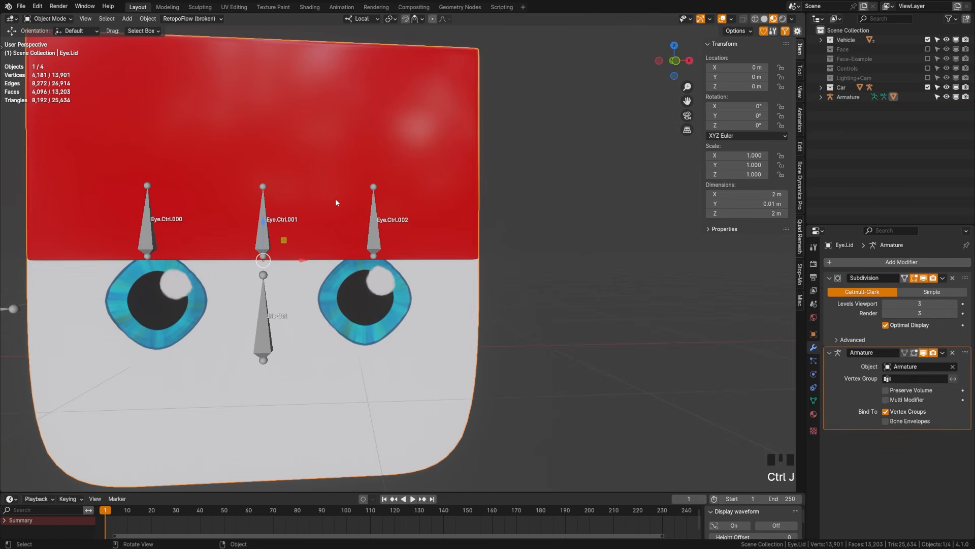
# Select both eye faces of the Eye.Lid mesh in Edit Mode and set their Mean Crease to 1.
pyautogui.keyDown('shift'); pyautogui.middleClick(337, 266); pyautogui.keyUp('shift')
pyautogui.keyDown('shift'); pyautogui.moveTo(336, 305); pyautogui.dragTo(358, 309, button='middle'); pyautogui.keyUp('shift')
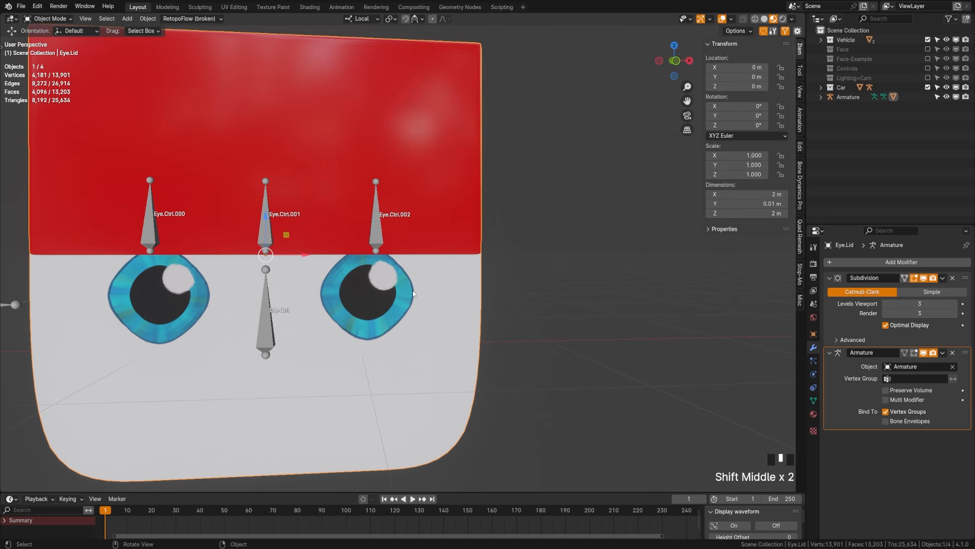
pyautogui.press('Tab')
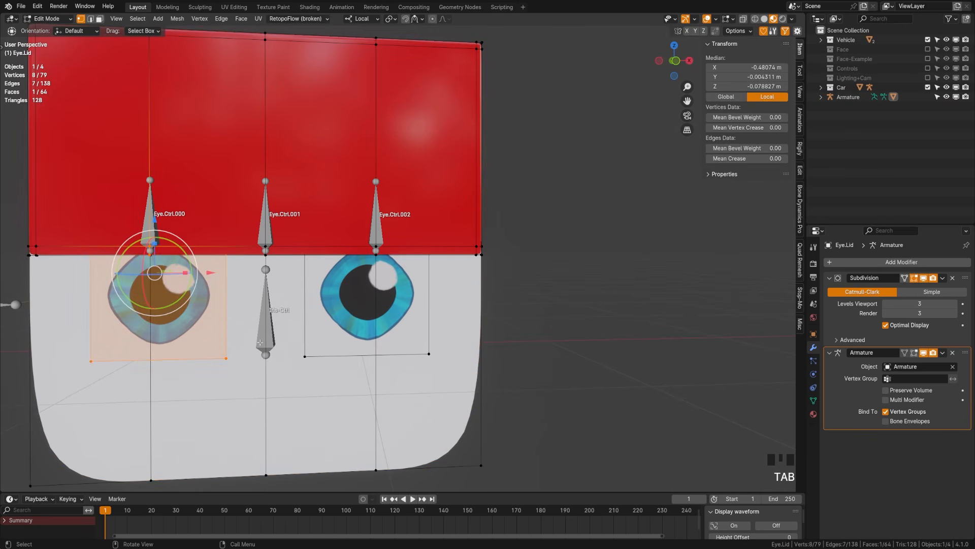
pyautogui.click(214, 346)
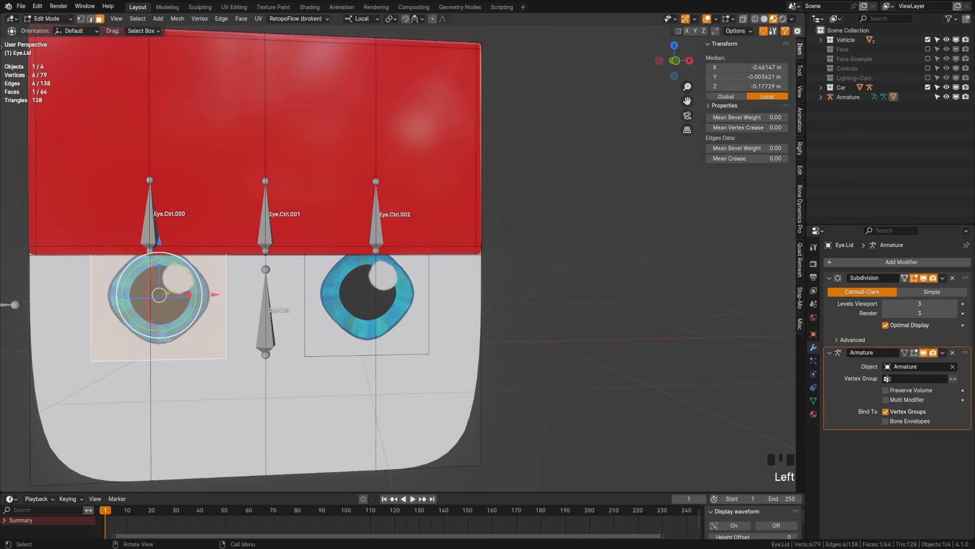
pyautogui.keyDown('shift'); pyautogui.click(336, 330); pyautogui.keyUp('shift')
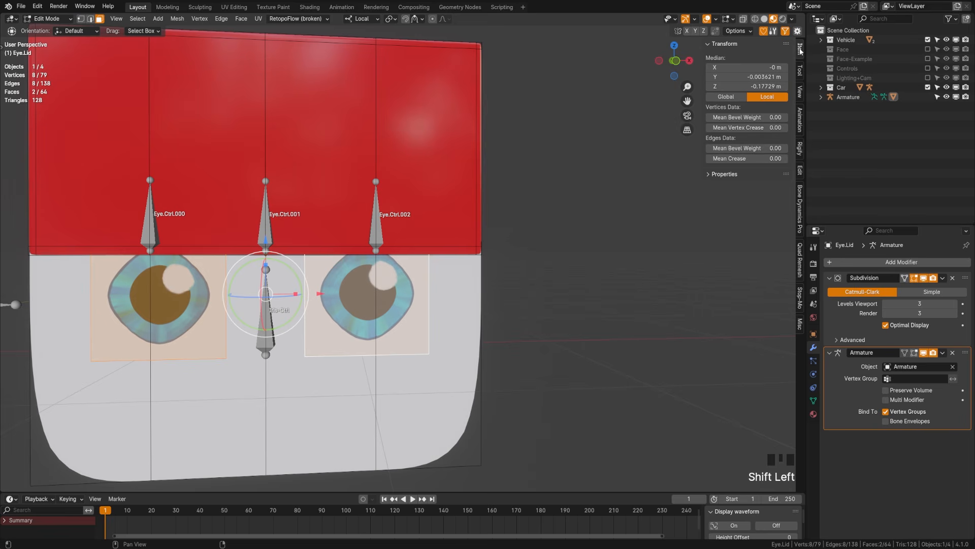
pyautogui.click(762, 157)
pyautogui.write('1')
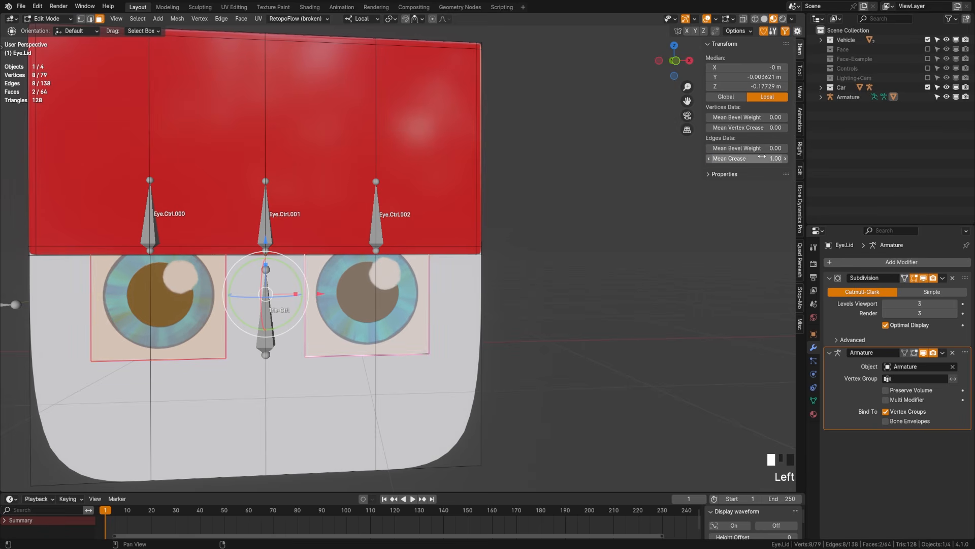
pyautogui.press('Return')
# Assign the two selected eye faces to the Iris-Ctrl vertex group and leave Edit Mode.
pyautogui.keyDown('shift'); pyautogui.moveTo(403, 280); pyautogui.dragTo(396, 283, button='middle'); pyautogui.keyUp('shift')
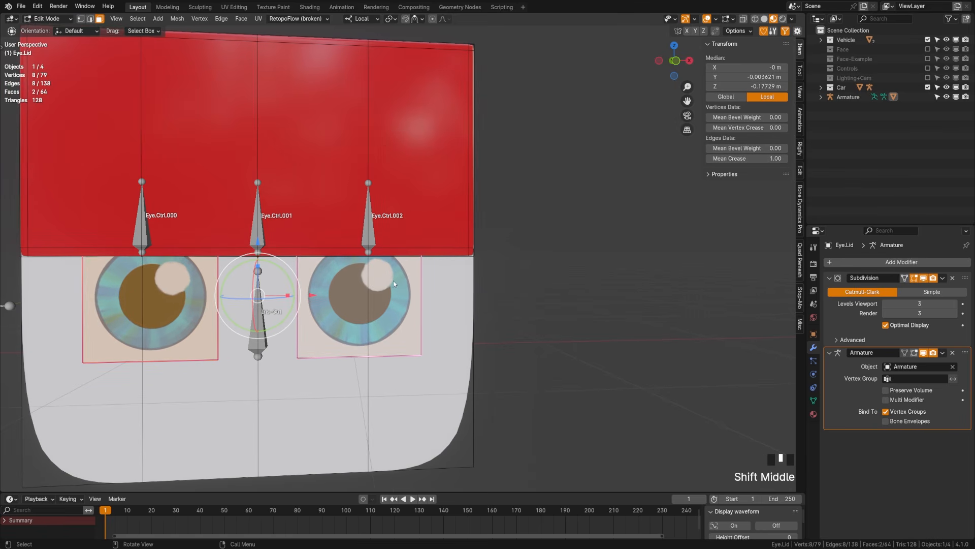
pyautogui.click(813, 400)
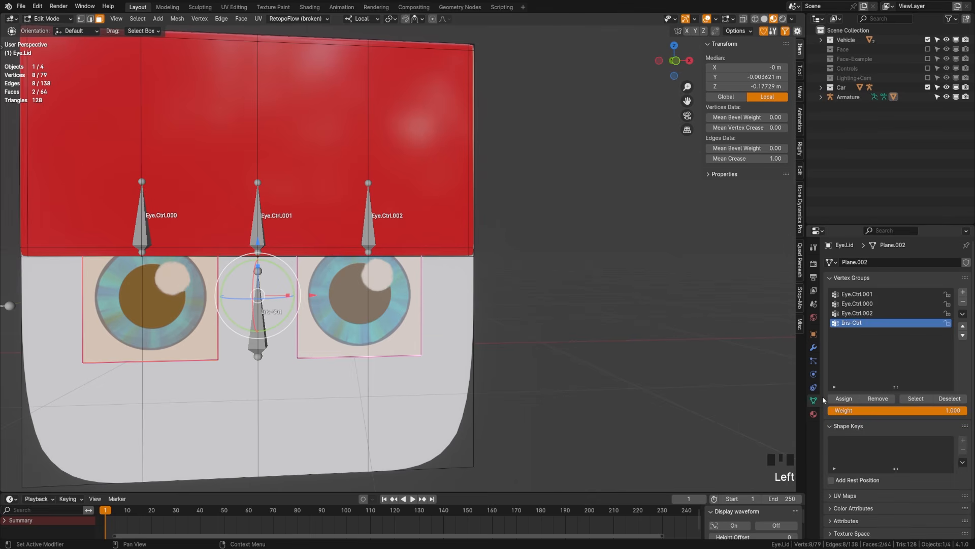
pyautogui.click(844, 398)
pyautogui.press('Tab')
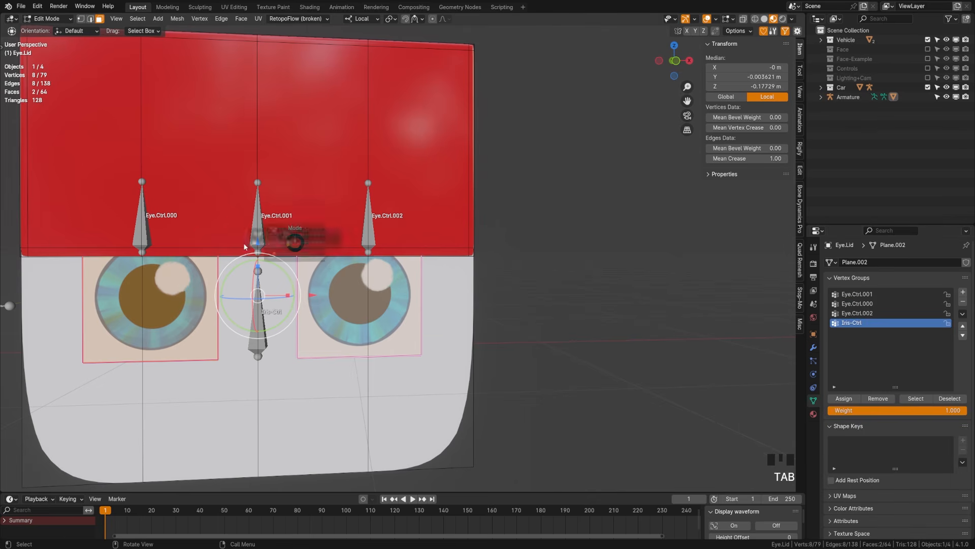
# Try moving the Iris-Ctrl bone in Pose Mode to test whether both eyes follow it, and cancel the move.
pyautogui.click(253, 234)
pyautogui.press('Tab')
pyautogui.click(264, 311)
pyautogui.press('g')
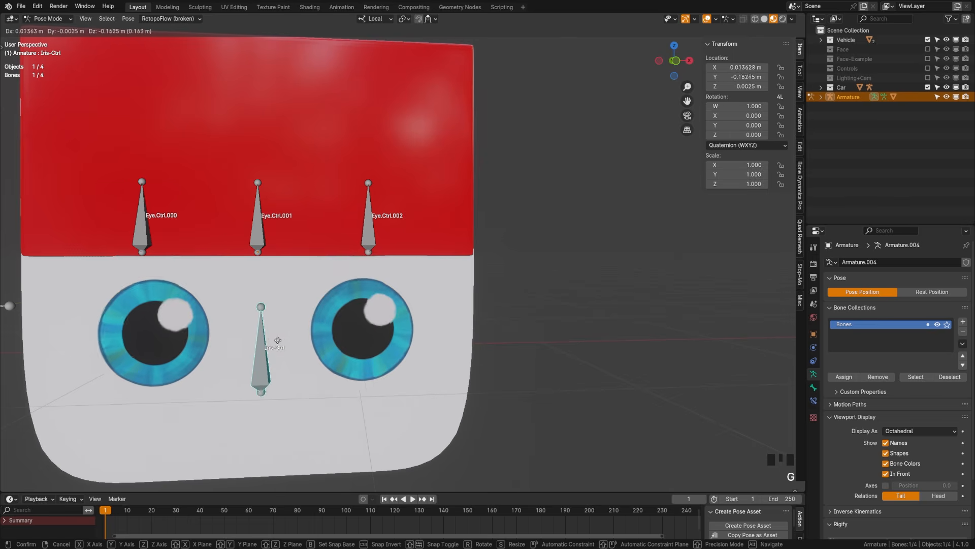
pyautogui.rightClick(277, 311)
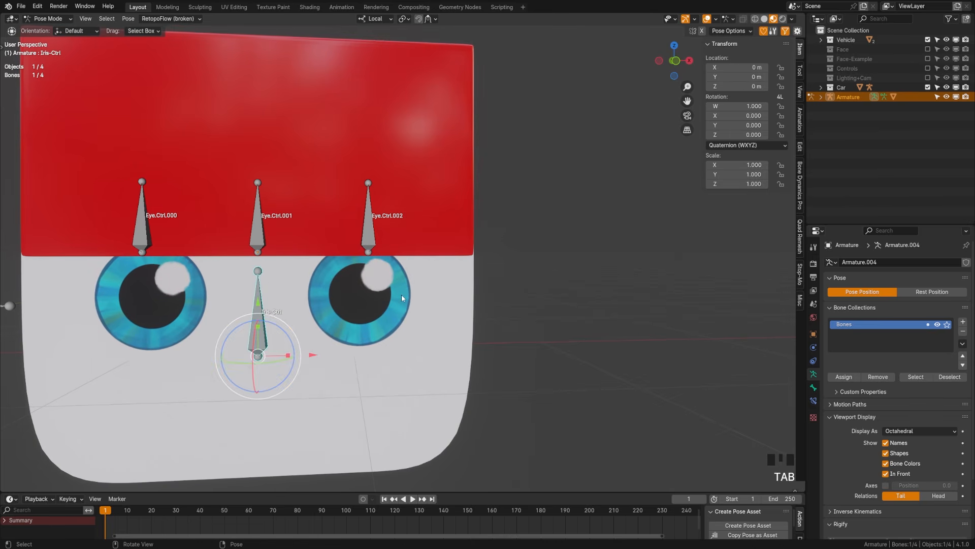
pyautogui.press('Tab')
# In side view, rotate the face rig to about -32° on X to match the windshield slope and scale it to about 0.533.
pyautogui.scroll(-6, 299, 291)
pyautogui.keyDown('shift'); pyautogui.moveTo(297, 269); pyautogui.dragTo(358, 320, button='middle'); pyautogui.keyUp('shift')
pyautogui.moveTo(234, 320); pyautogui.dragTo(386, 343, button='middle')
pyautogui.click(443, 345)
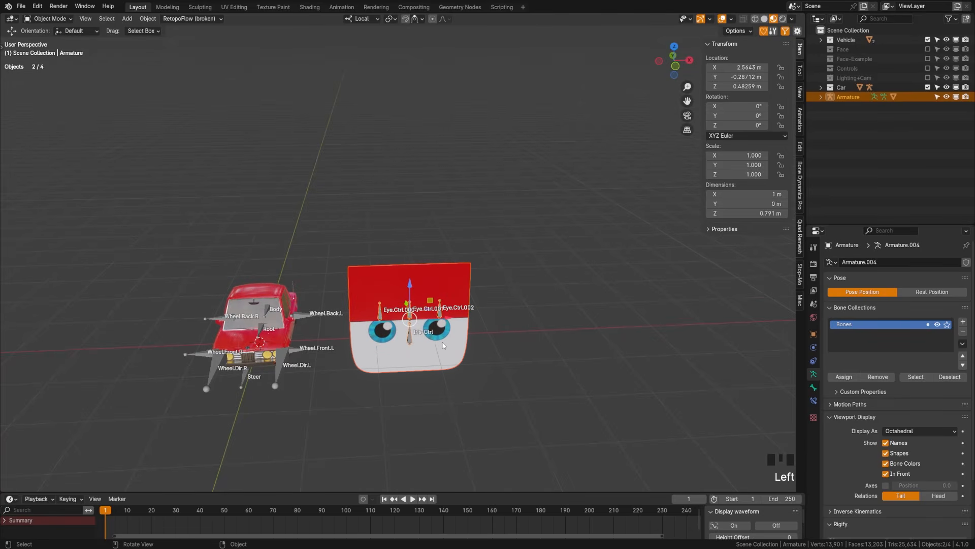
pyautogui.press('KP_3')
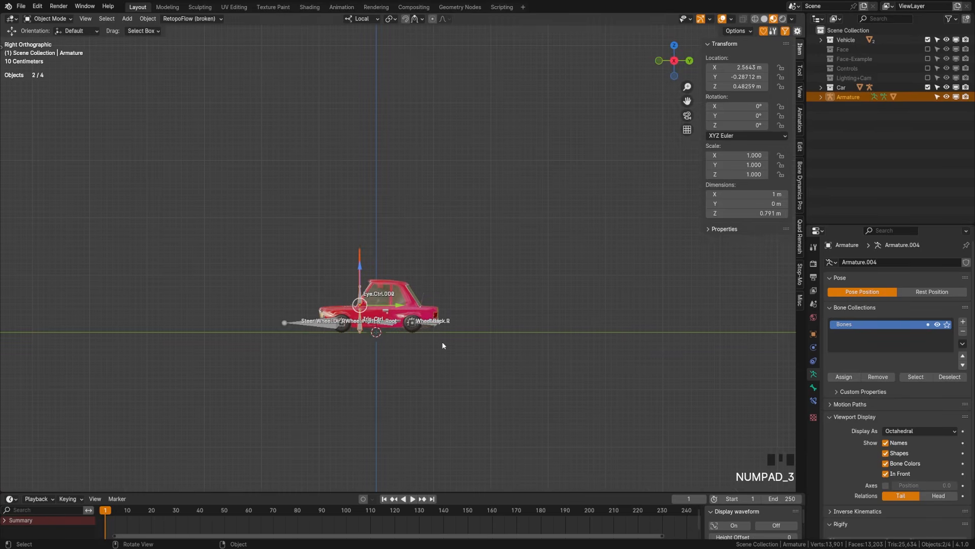
pyautogui.scroll(6, 398, 282)
pyautogui.scroll(4, 333, 343)
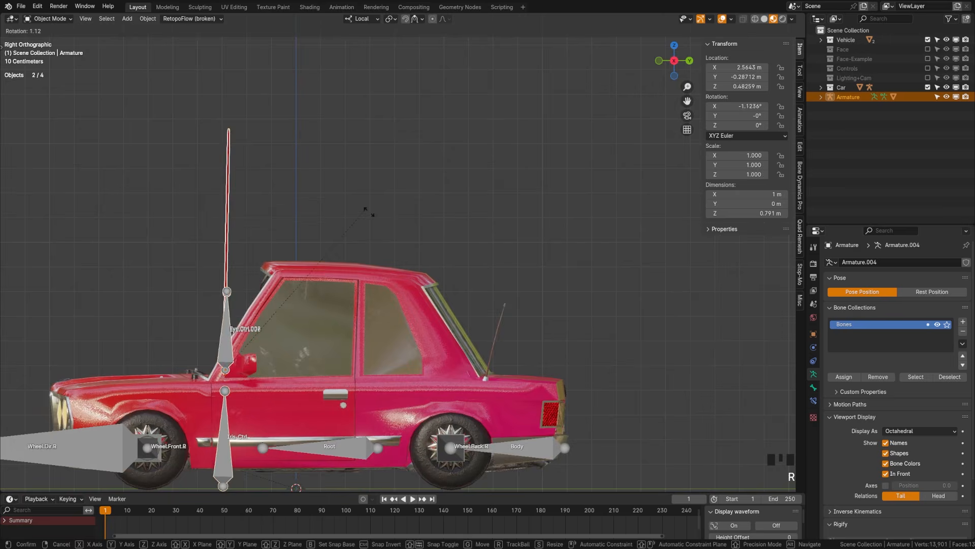
pyautogui.press('r')
pyautogui.click(450, 265)
pyautogui.press('s')
pyautogui.click(375, 320)
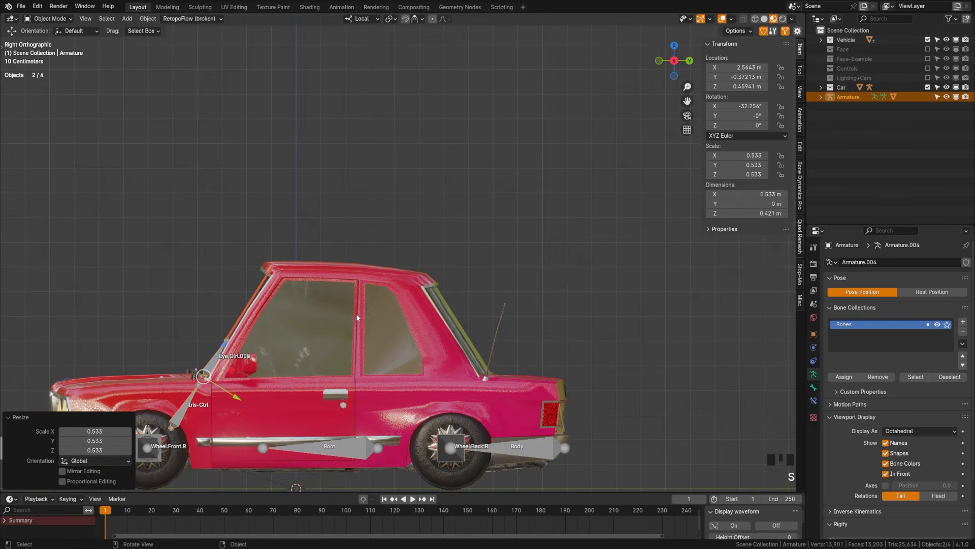
# In front view, move the face rig onto the car's windshield and scale it down by a factor of about 0.777.
pyautogui.press('KP_1')
pyautogui.scroll(-4, 429, 311)
pyautogui.moveTo(466, 339); pyautogui.dragTo(161, 331)
pyautogui.press('s')
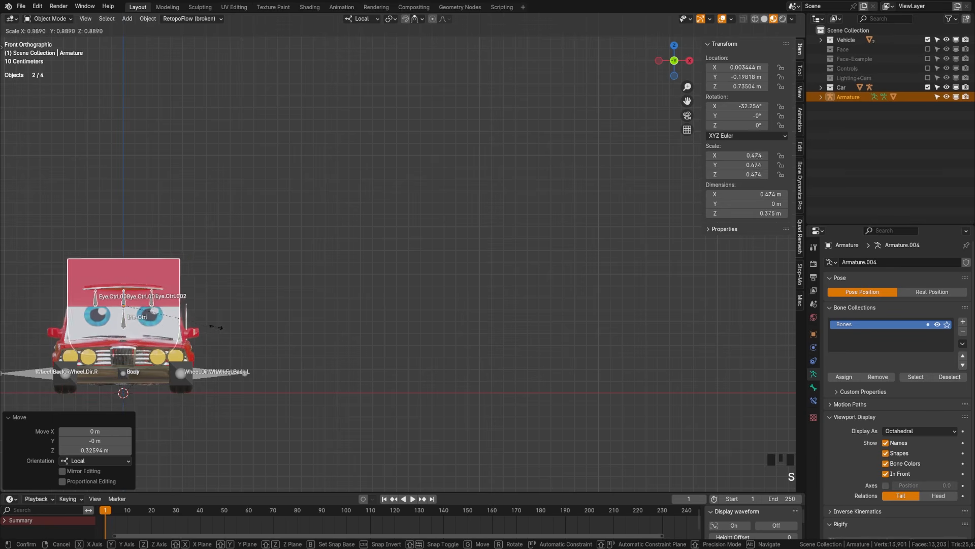
pyautogui.click(203, 327)
pyautogui.moveTo(202, 327); pyautogui.dragTo(244, 315, button='middle')
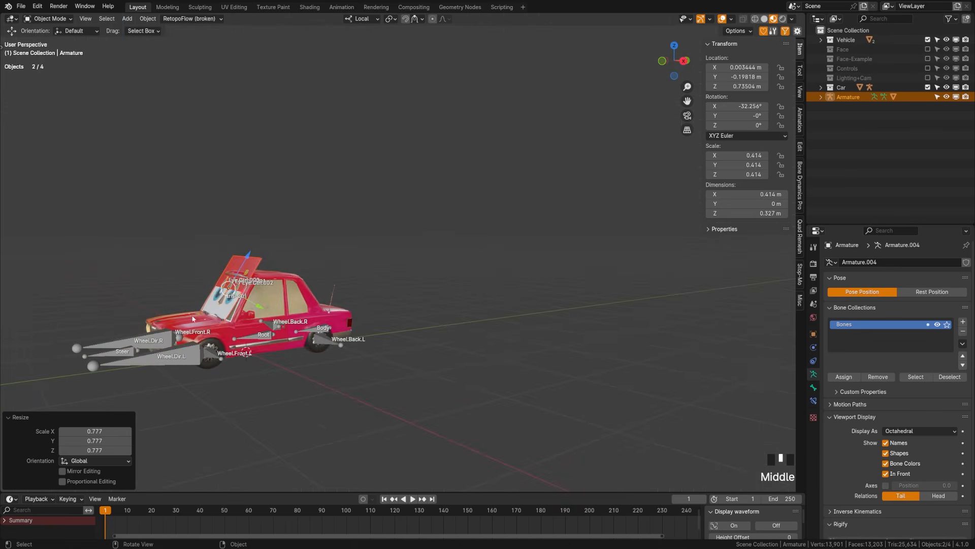
# Parent the face armature to the Root bone of Car-Rig in Pose Mode using Bone Relative.
pyautogui.scroll(6, 204, 284)
pyautogui.keyDown('shift'); pyautogui.moveTo(152, 244); pyautogui.dragTo(167, 263, button='middle'); pyautogui.keyUp('shift')
pyautogui.click(167, 263)
pyautogui.keyDown('shift'); pyautogui.moveTo(190, 325); pyautogui.dragTo(251, 319, button='middle'); pyautogui.keyUp('shift')
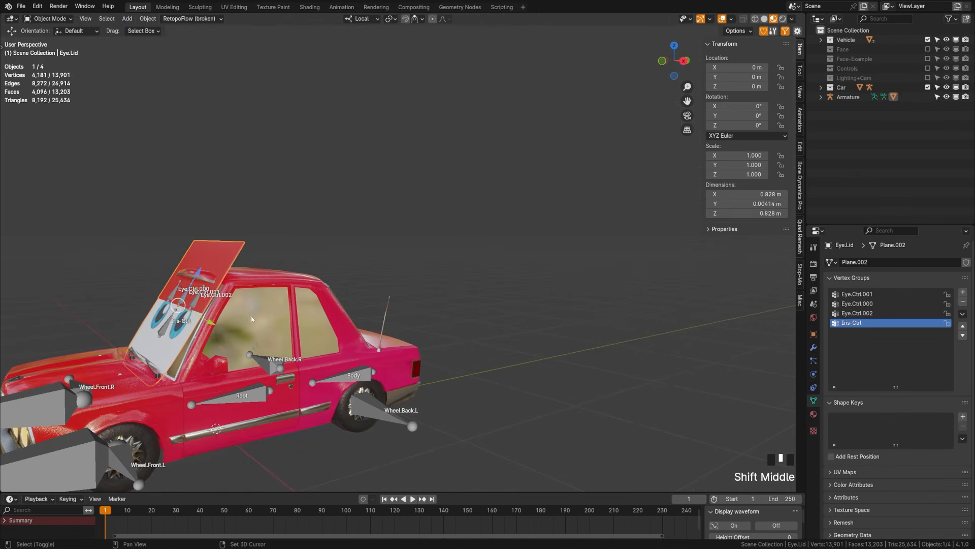
pyautogui.keyDown('shift'); pyautogui.click(217, 330); pyautogui.keyUp('shift')
pyautogui.click(163, 319)
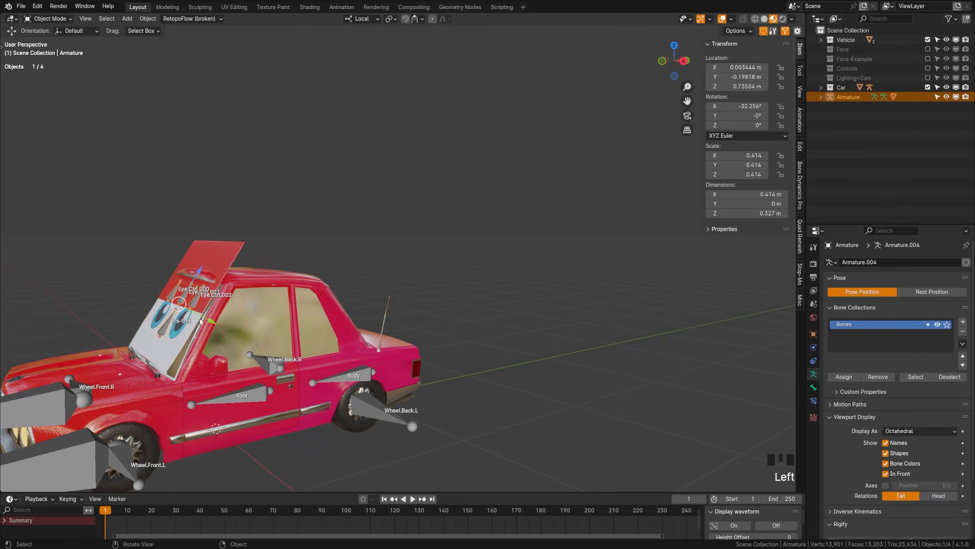
pyautogui.keyDown('shift'); pyautogui.click(248, 402); pyautogui.keyUp('shift')
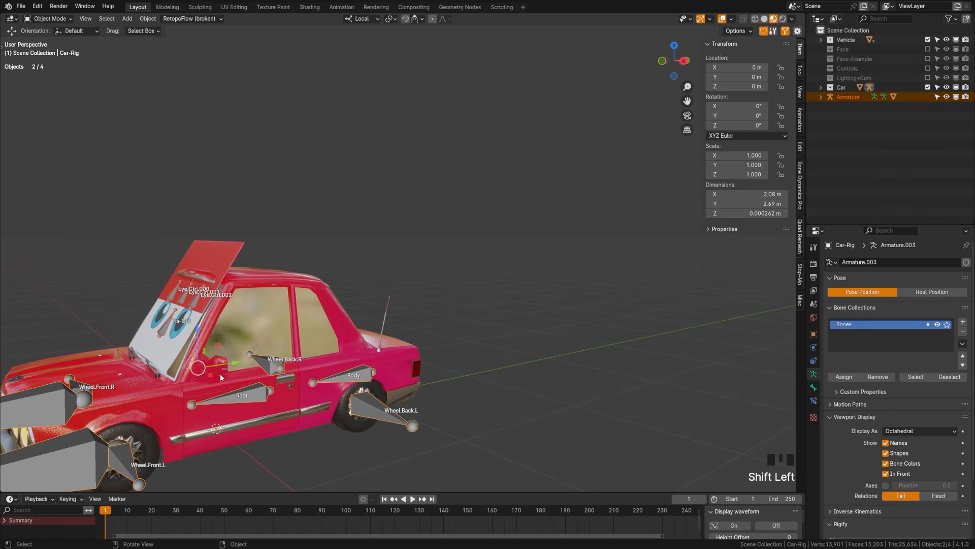
pyautogui.press('Tab')
pyautogui.click(166, 327)
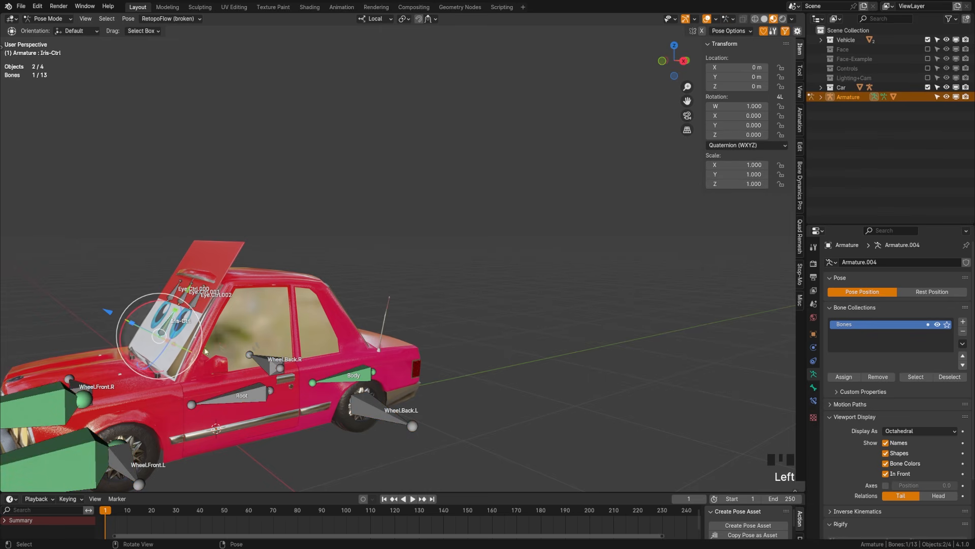
pyautogui.click(165, 328)
pyautogui.keyDown('shift'); pyautogui.click(241, 401); pyautogui.keyUp('shift')
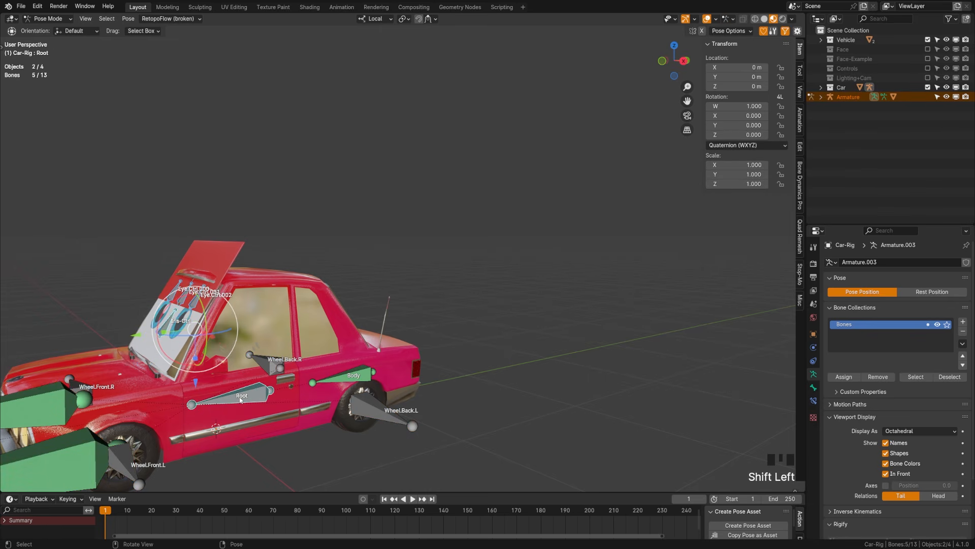
pyautogui.hotkey('ctrl', 'p')
pyautogui.click(239, 426)
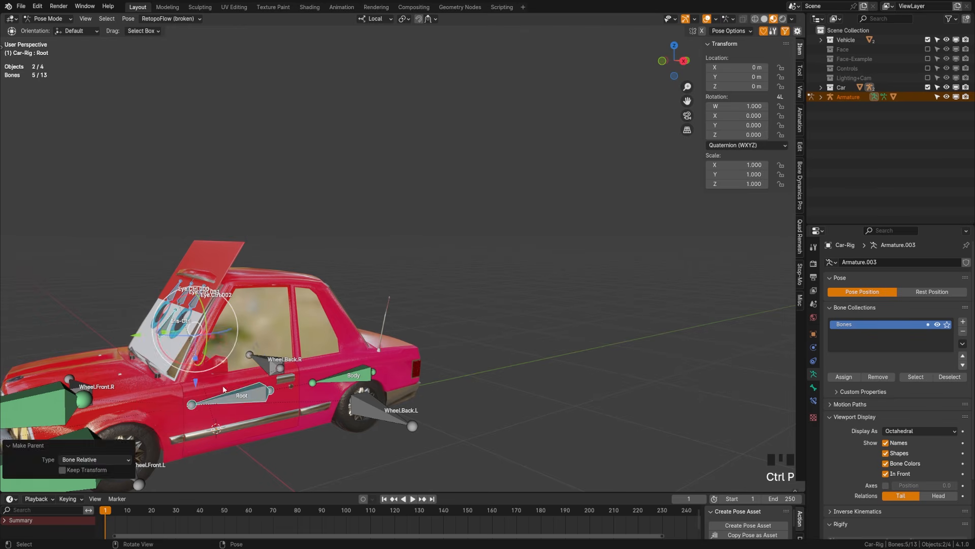
pyautogui.press('Tab')
pyautogui.keyDown('shift'); pyautogui.moveTo(208, 337); pyautogui.dragTo(288, 328, button='middle'); pyautogui.keyUp('shift')
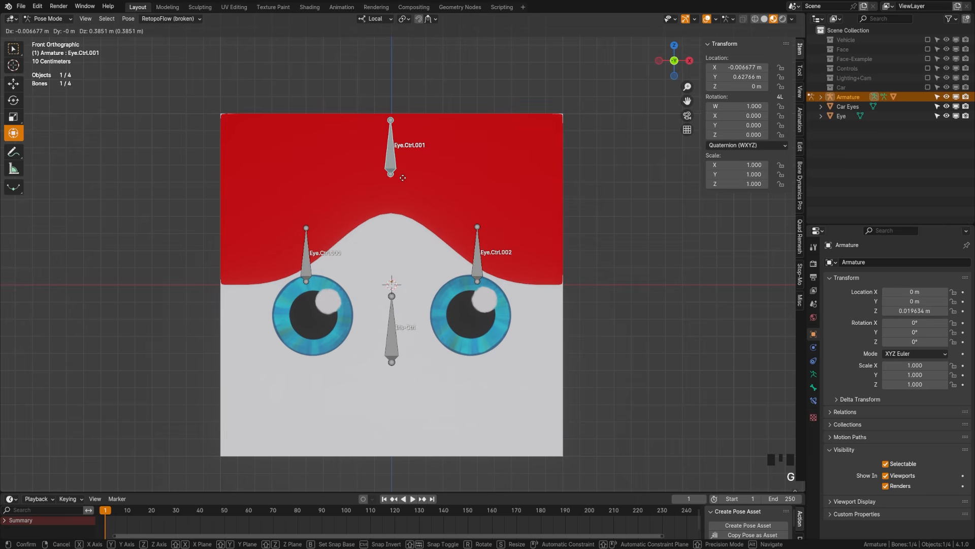
# Test the eyelid curve in Pose Mode by raising Eye.Ctrl.001 to about 0.24 m and moving Eye.Ctrl.000.
pyautogui.press('g')
pyautogui.click(394, 235)
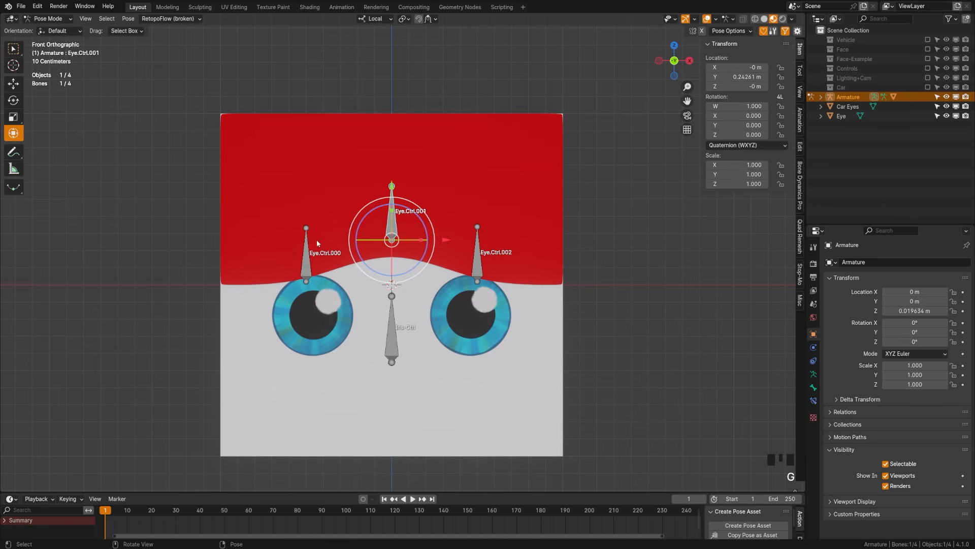
pyautogui.click(309, 277)
pyautogui.press('g')
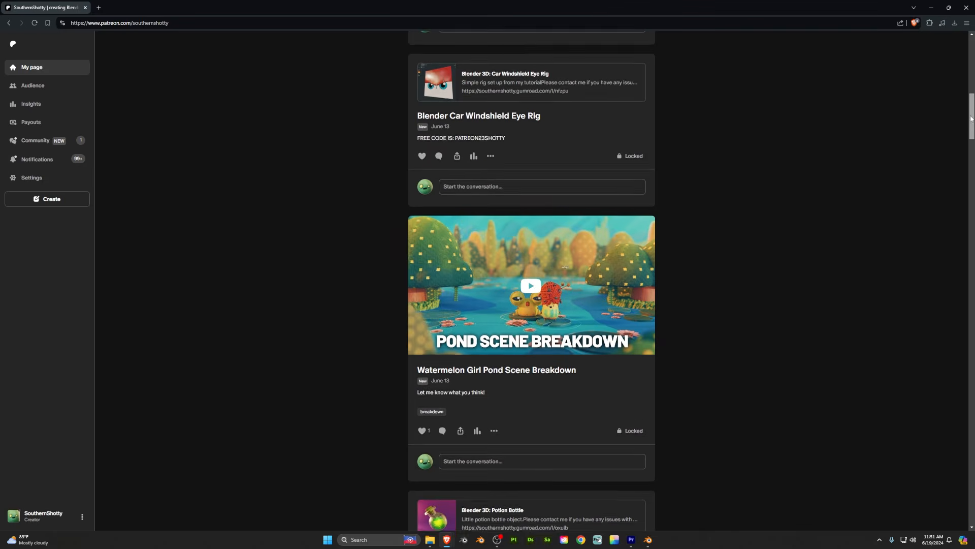
# Switch to the web browser and examine the Patreon posts and the Launch Control // Auto Car Rig product page on Blender Market.
pyautogui.scroll(-5, 532, 280)
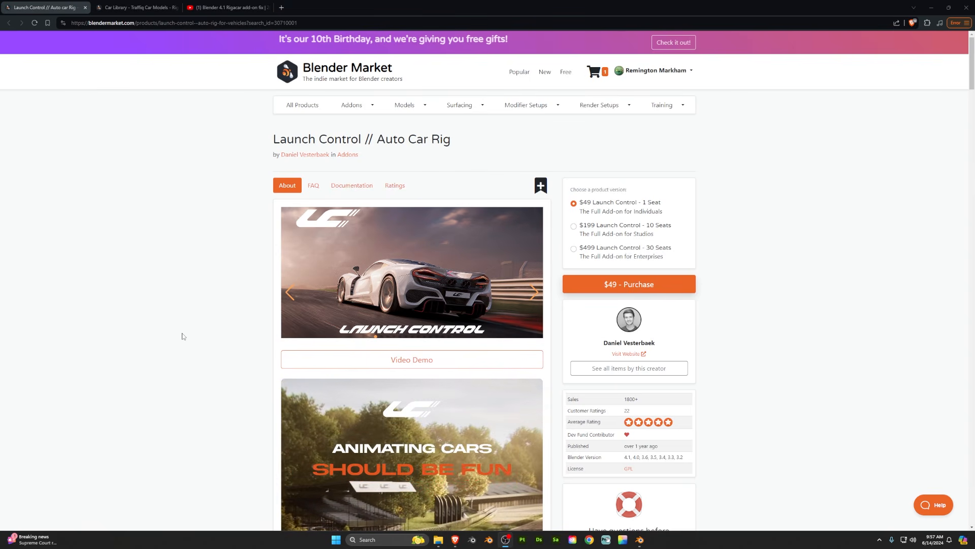
pyautogui.scroll(-4, 183, 335)
pyautogui.scroll(-13, 183, 337)
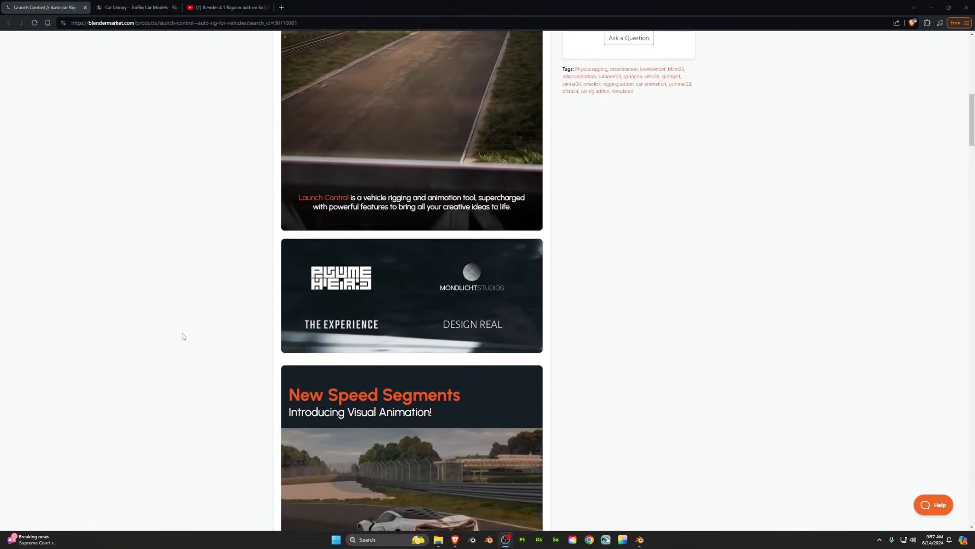
pyautogui.scroll(-3, 183, 336)
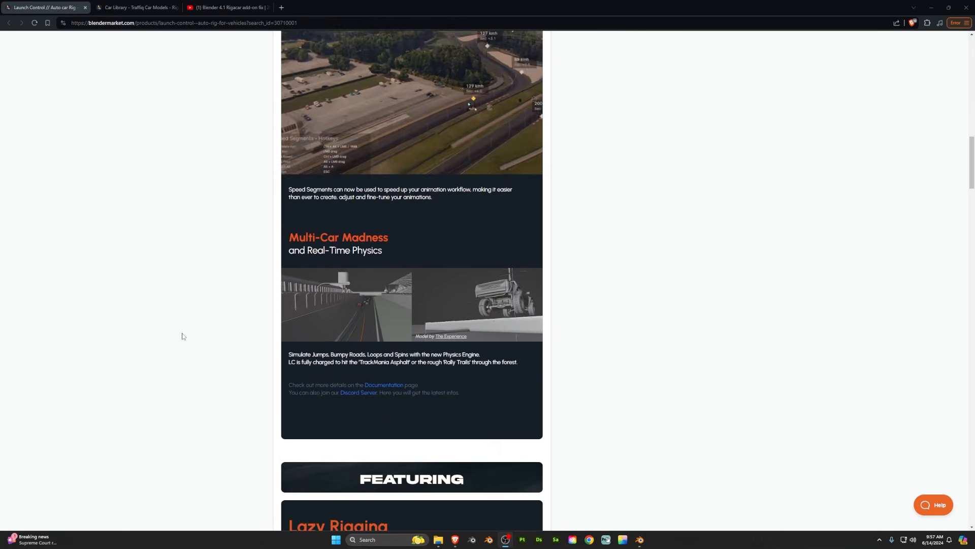
pyautogui.scroll(-2, 183, 336)
pyautogui.scroll(-2, 183, 336)
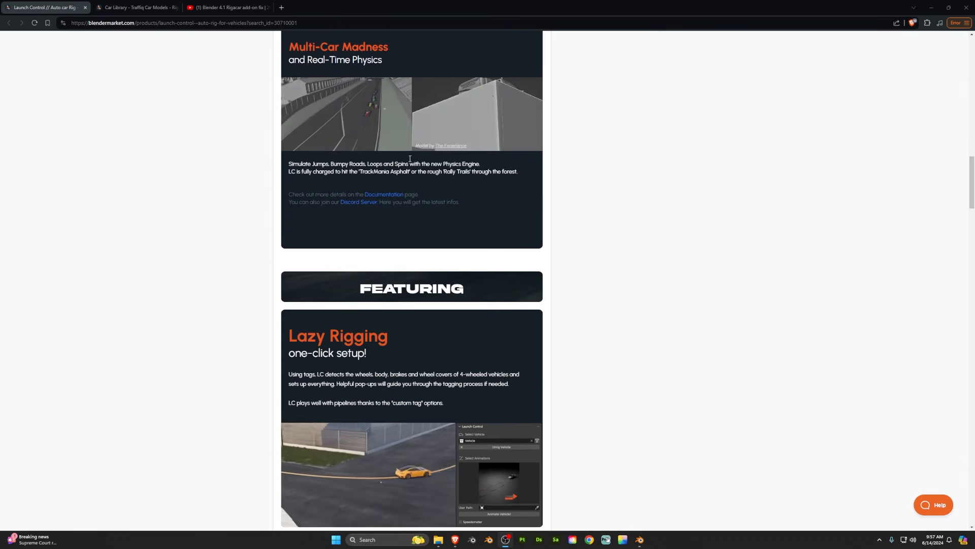
pyautogui.scroll(-3, 455, 247)
pyautogui.scroll(-3, 454, 247)
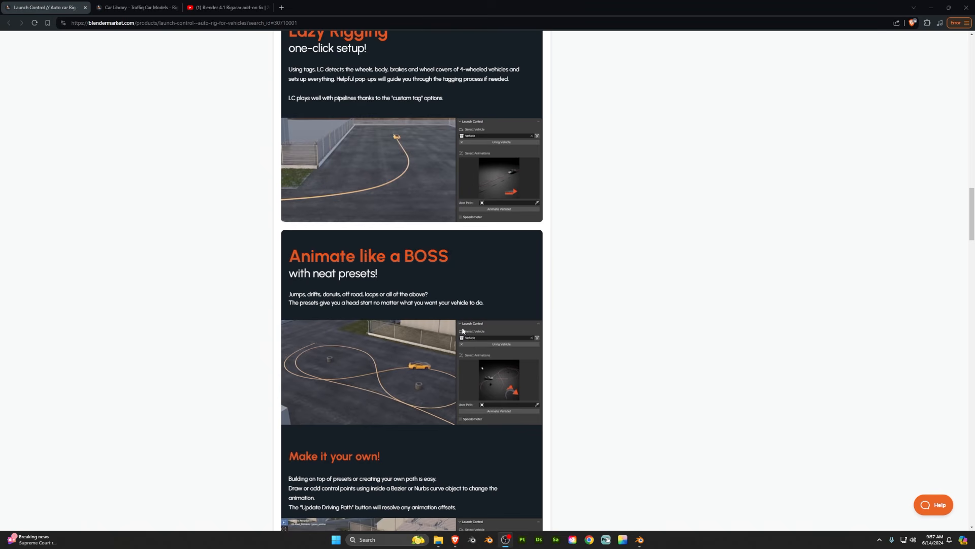
pyautogui.scroll(-12, 440, 334)
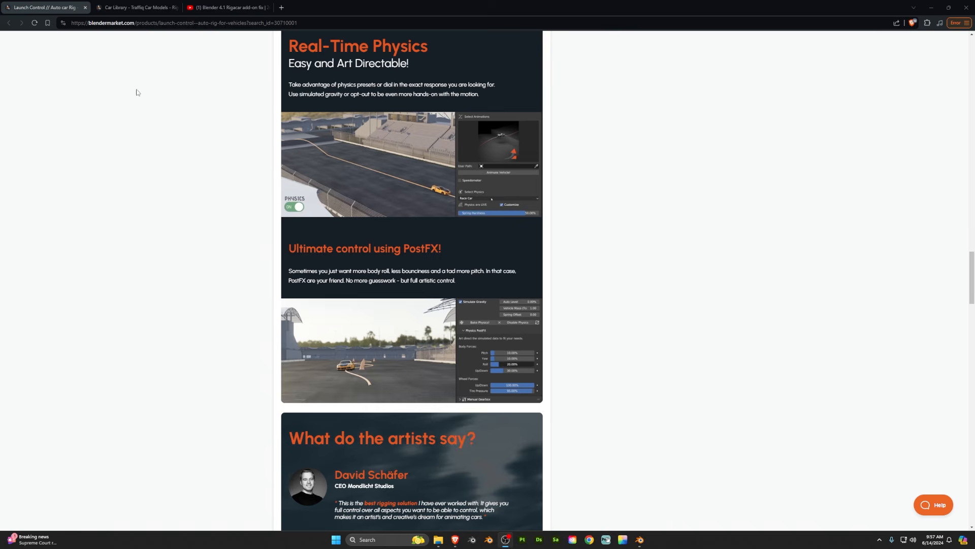
# Examine the Car Library - Traffiq Car Models product page and open the Blender 4.1 Rigacar add-on fix video.
pyautogui.hotkey('ctrl', 'Tab')
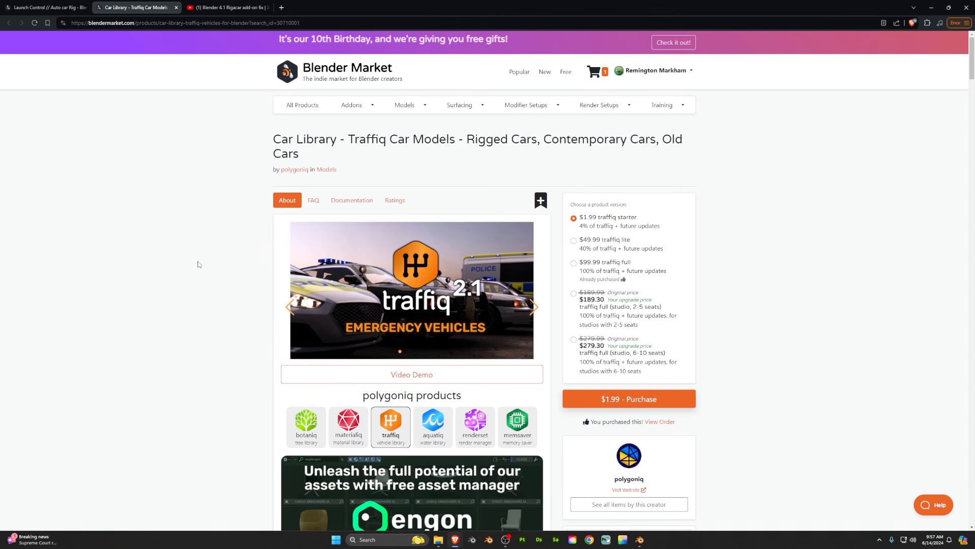
pyautogui.scroll(-6, 198, 264)
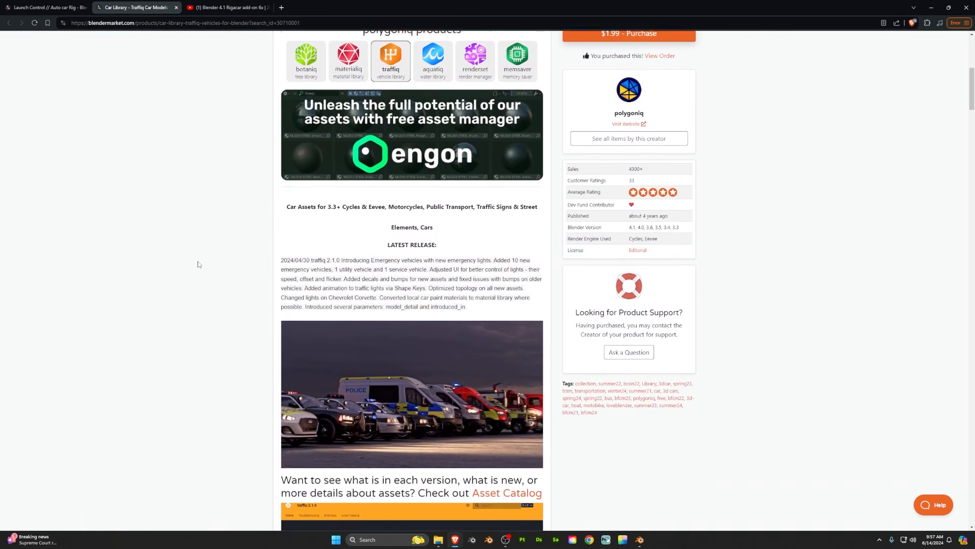
pyautogui.scroll(-3, 199, 264)
pyautogui.scroll(-2, 198, 264)
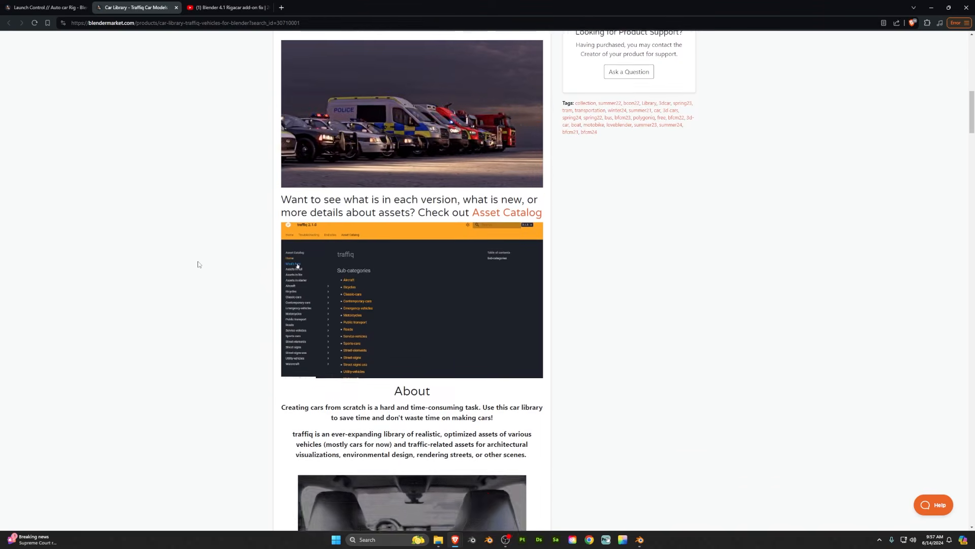
pyautogui.click(205, 10)
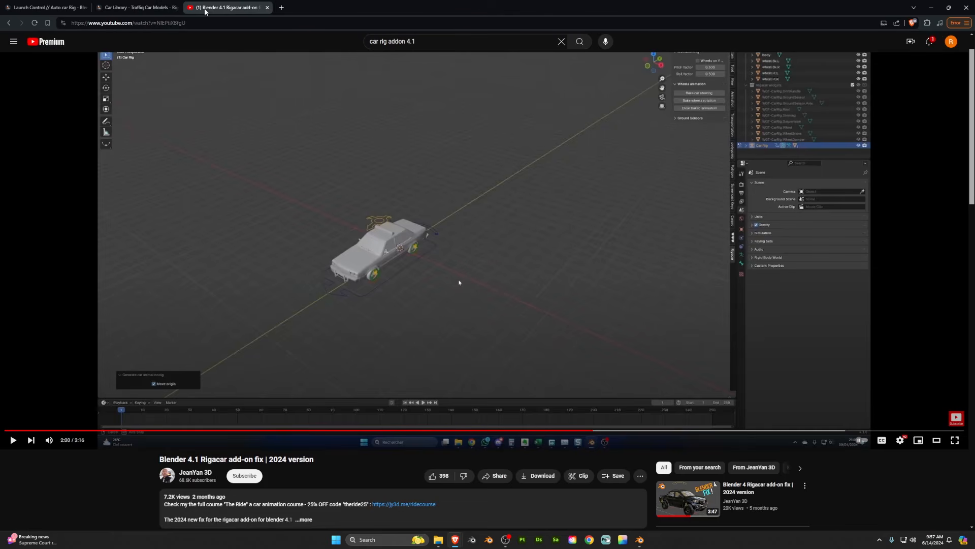